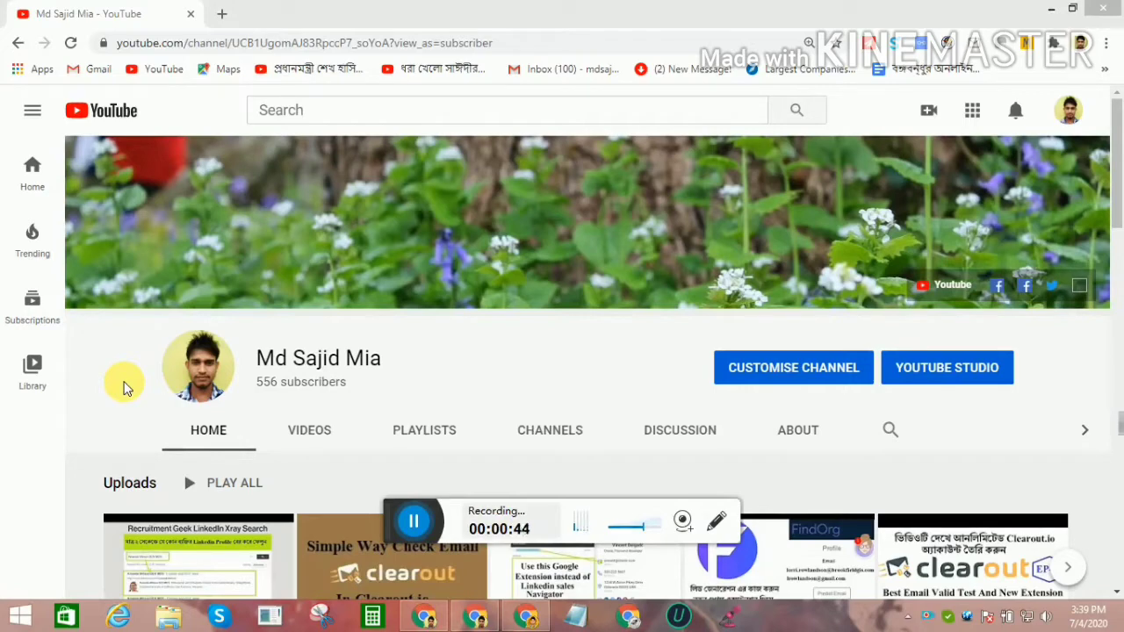
Switch the channel to its Videos tab and scroll down through the uploaded videos
click(308, 435)
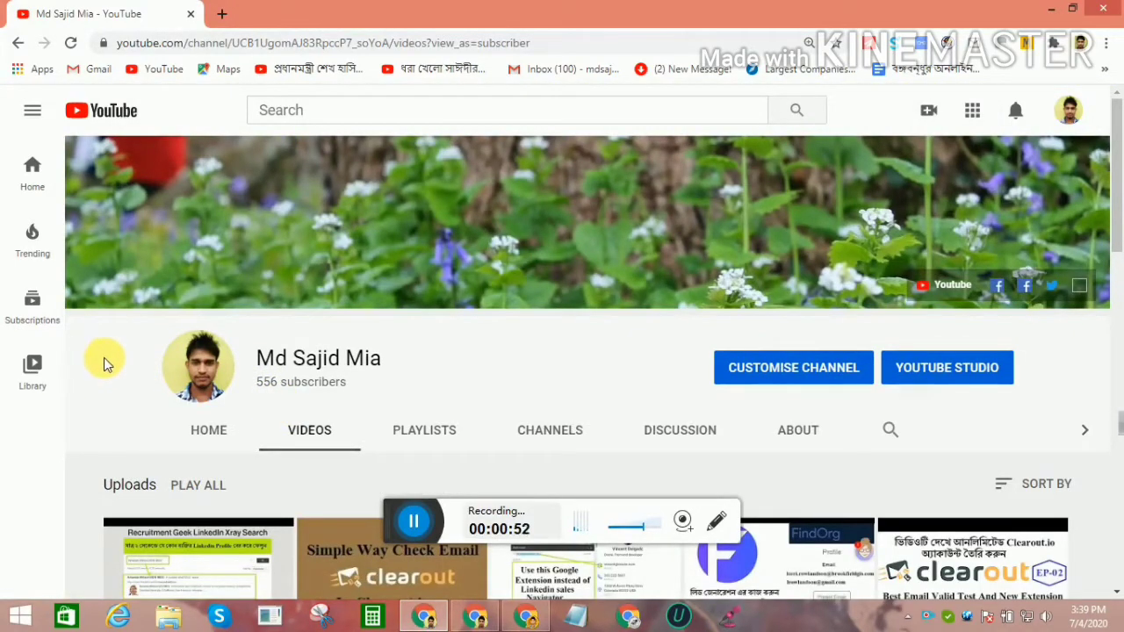
scroll(100, 360, down, 2)
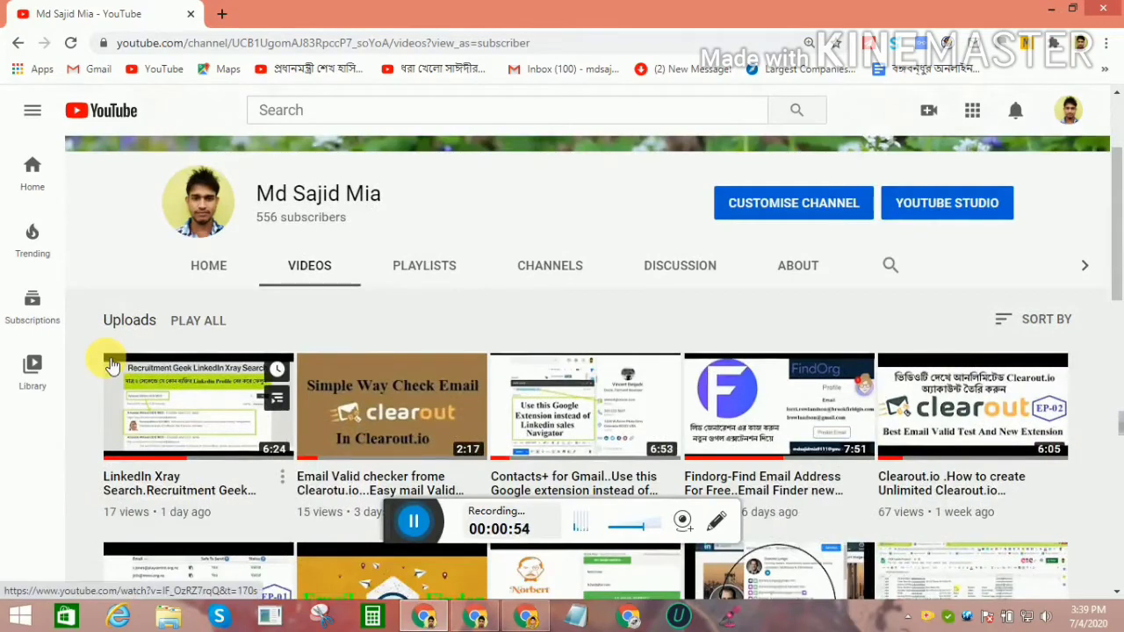
scroll(109, 362, down, 1)
scroll(114, 362, down, 1)
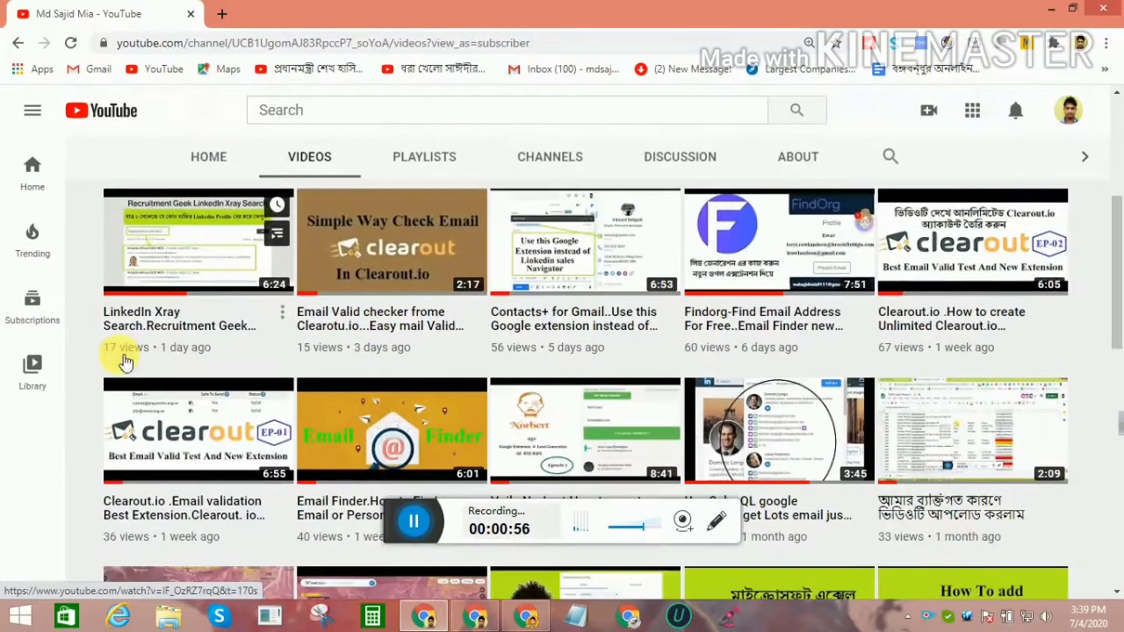
Load the bookmarked blank Sales Navigator lead search in the other Chrome window and review its filters
click(457, 624)
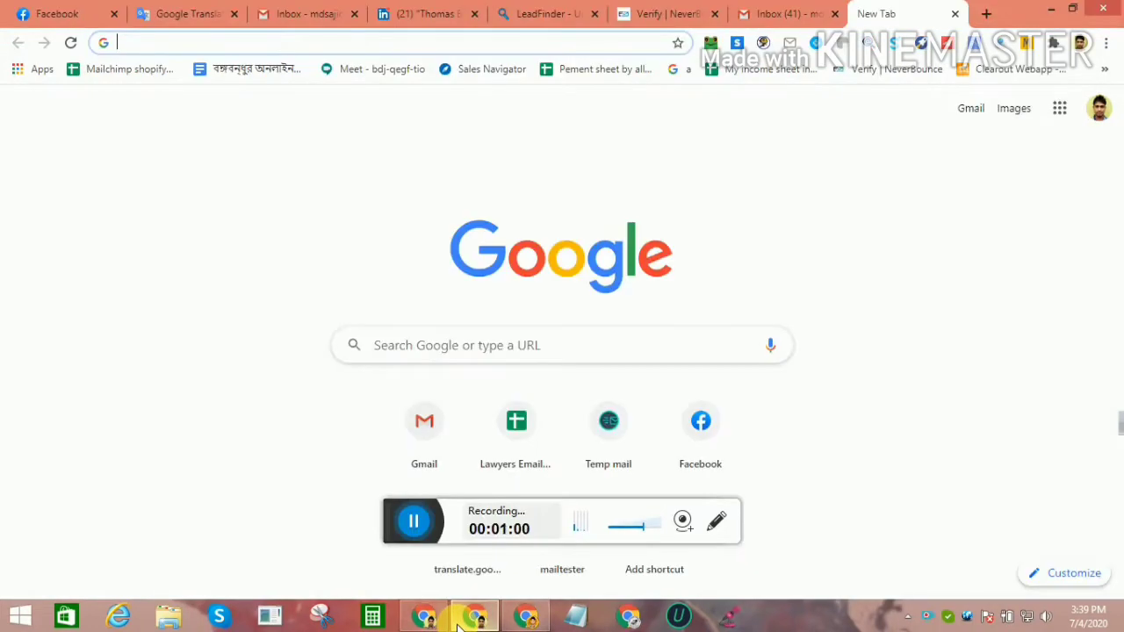
click(389, 352)
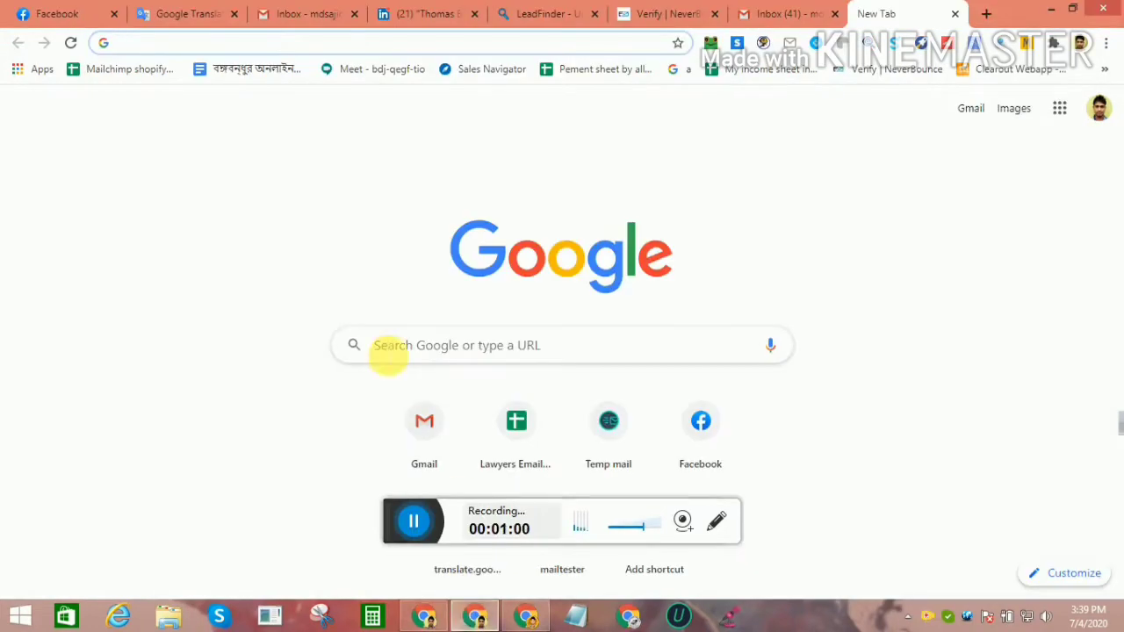
click(1104, 69)
click(889, 287)
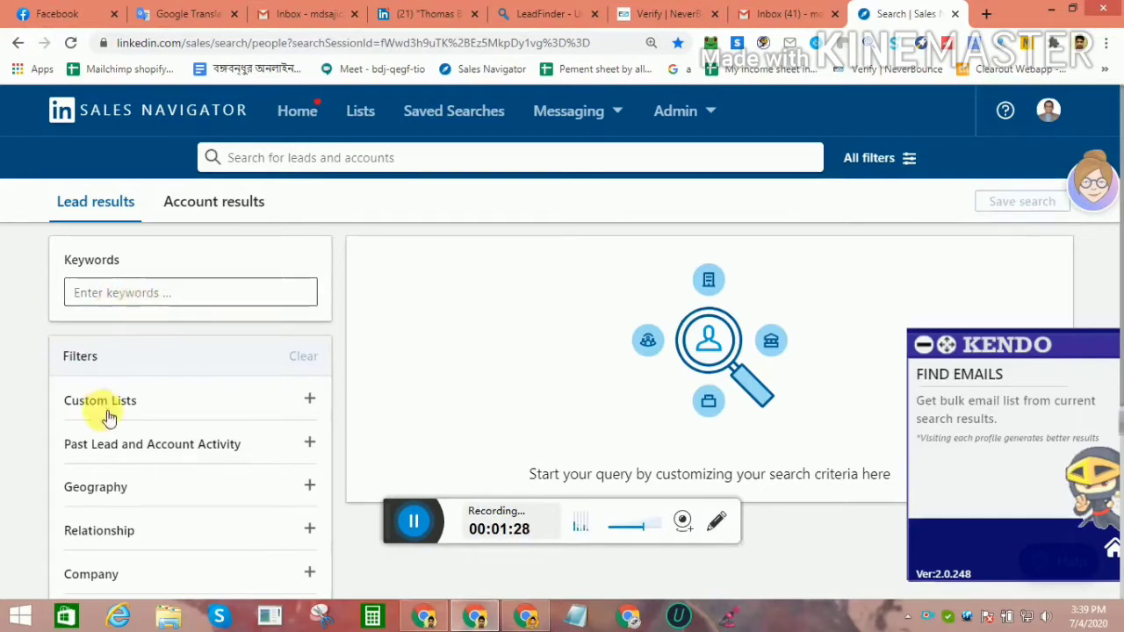
scroll(230, 389, down, 1)
scroll(202, 393, down, 1)
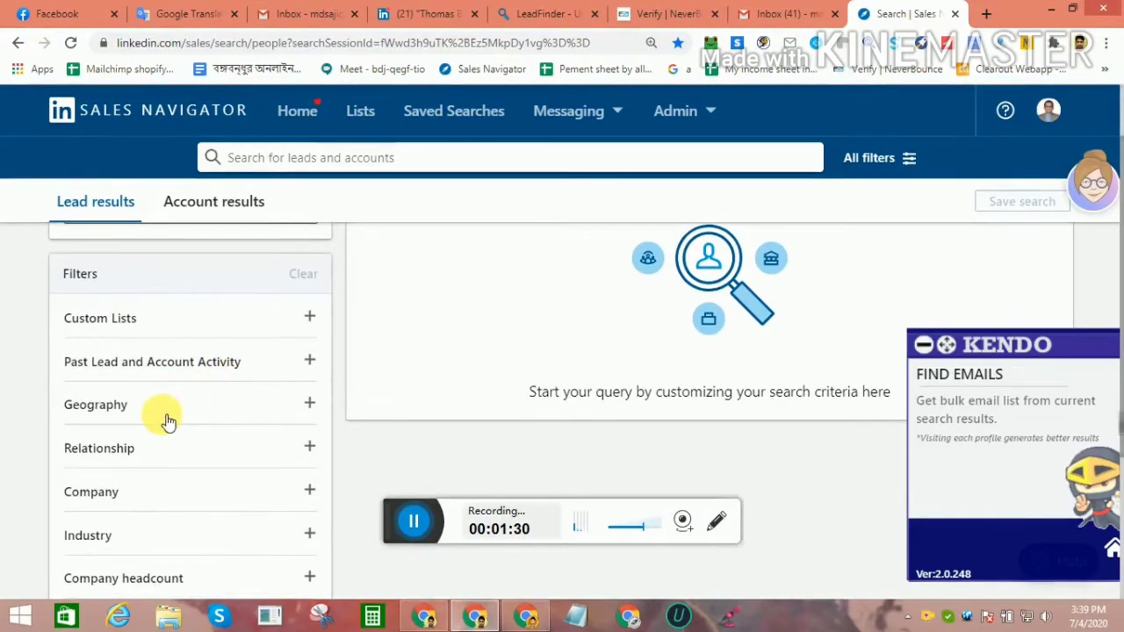
scroll(193, 486, down, 1)
scroll(201, 477, down, 1)
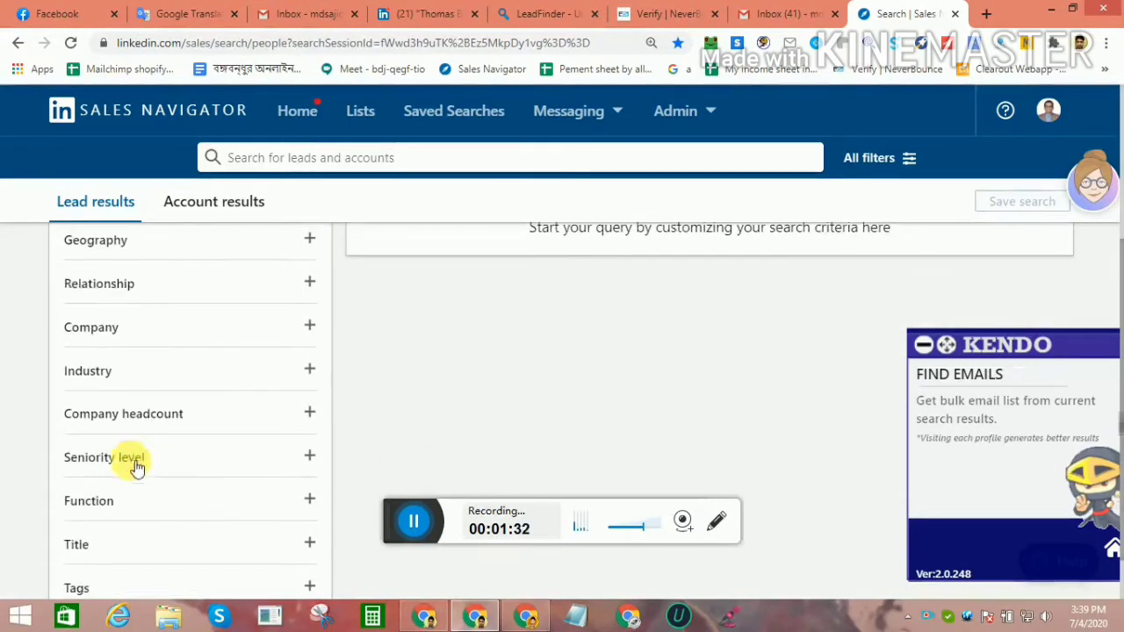
scroll(176, 498, down, 1)
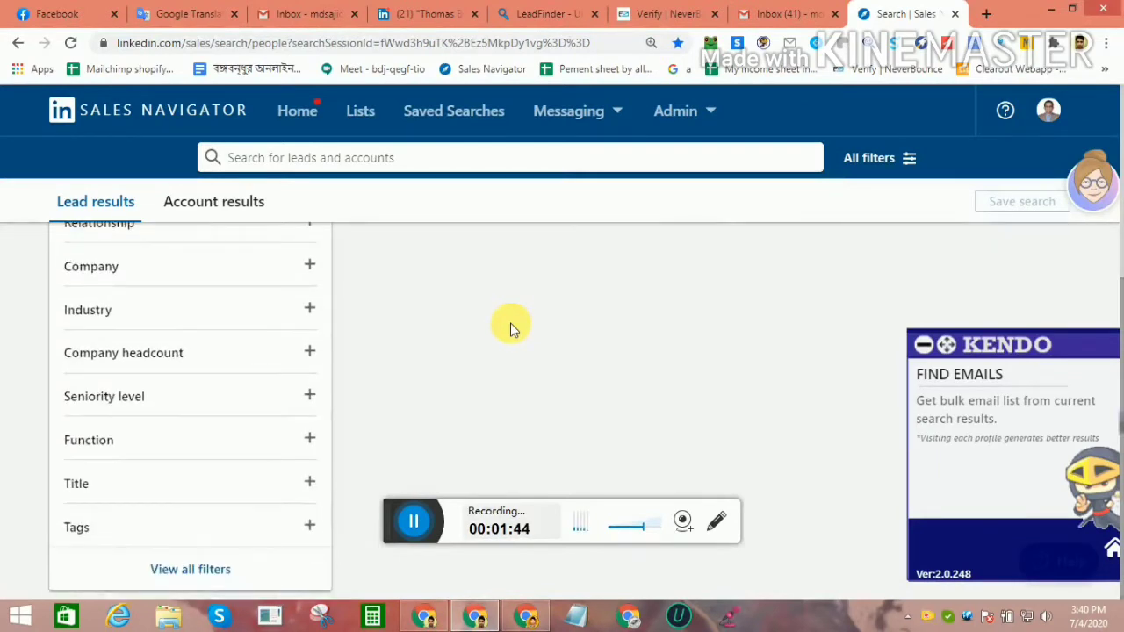
scroll(514, 330, up, 2)
scroll(501, 325, up, 2)
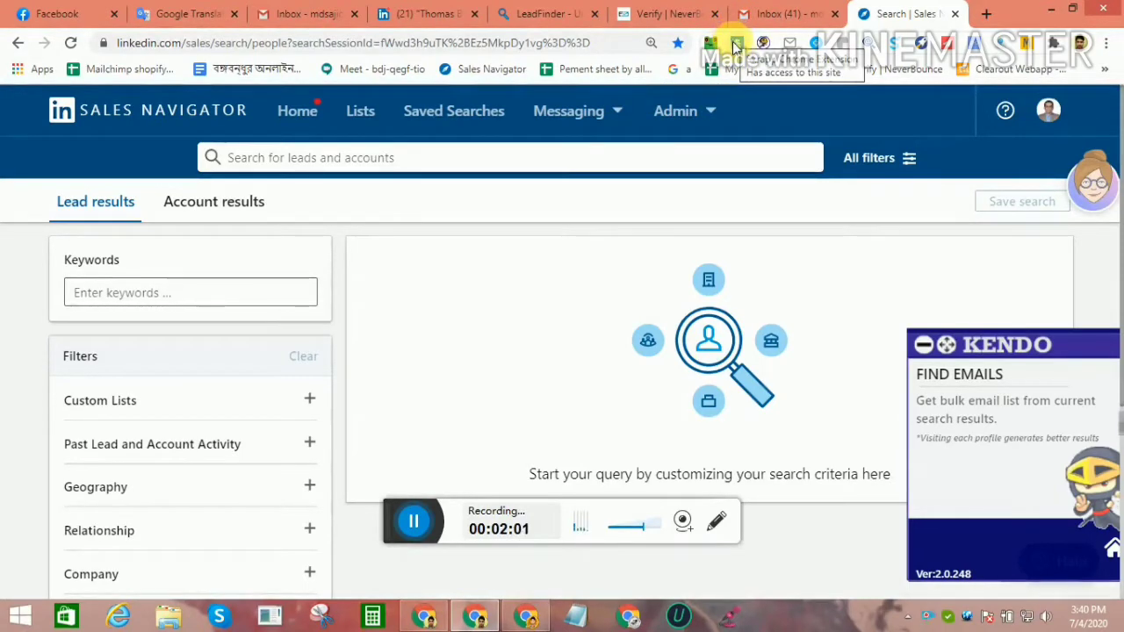
click(426, 617)
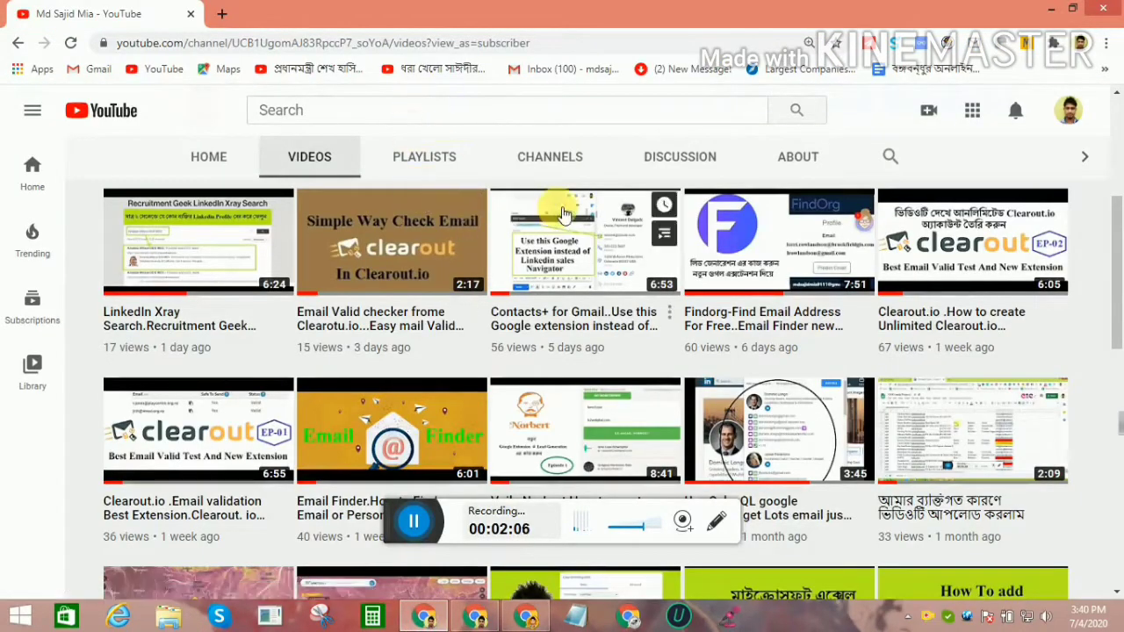
key(ctrl+f)
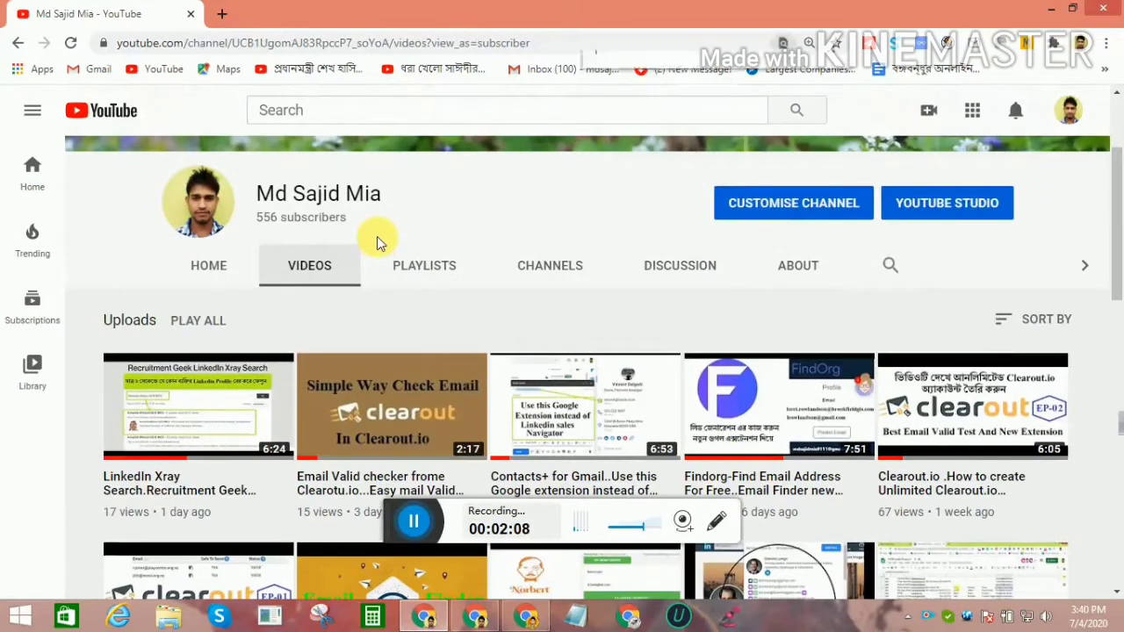
text(Sc)
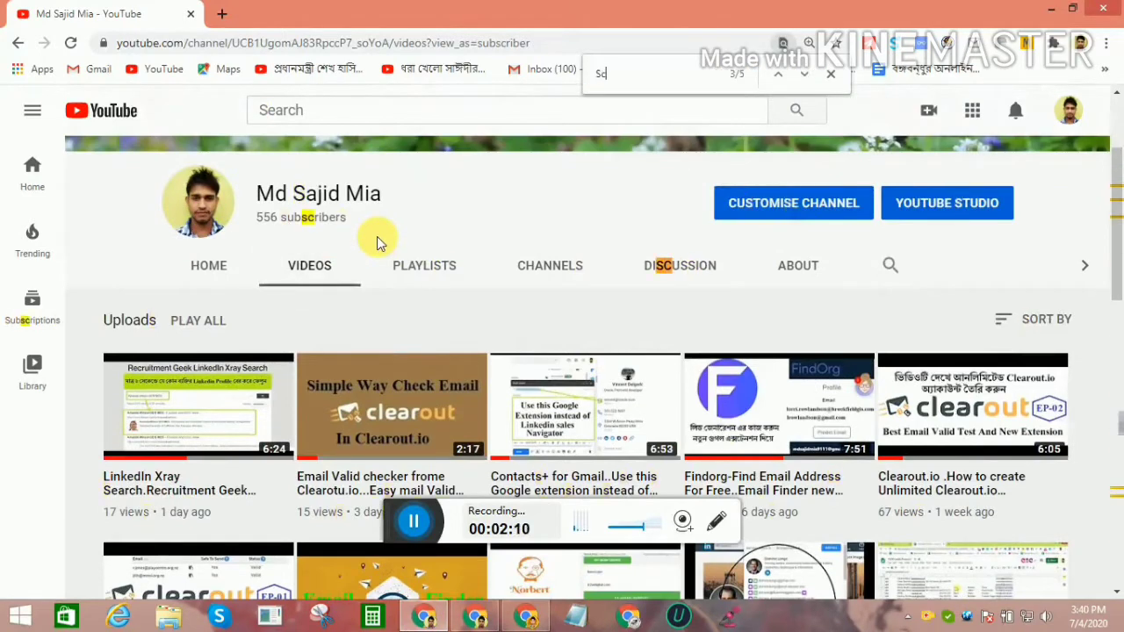
text(r)
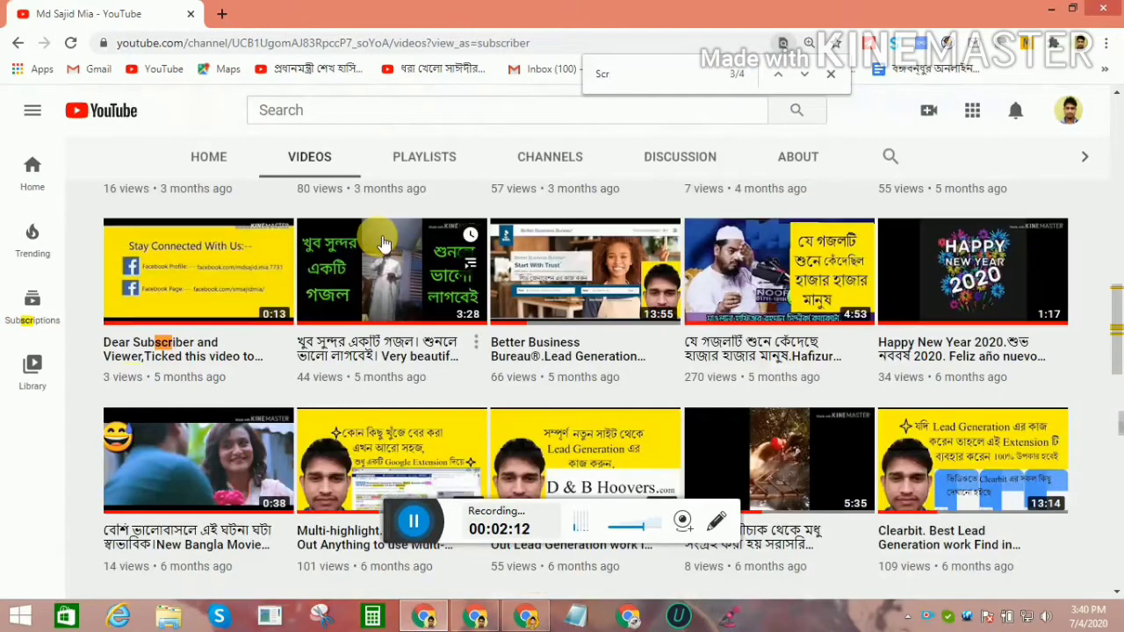
text(a)
scroll(808, 371, down, 5)
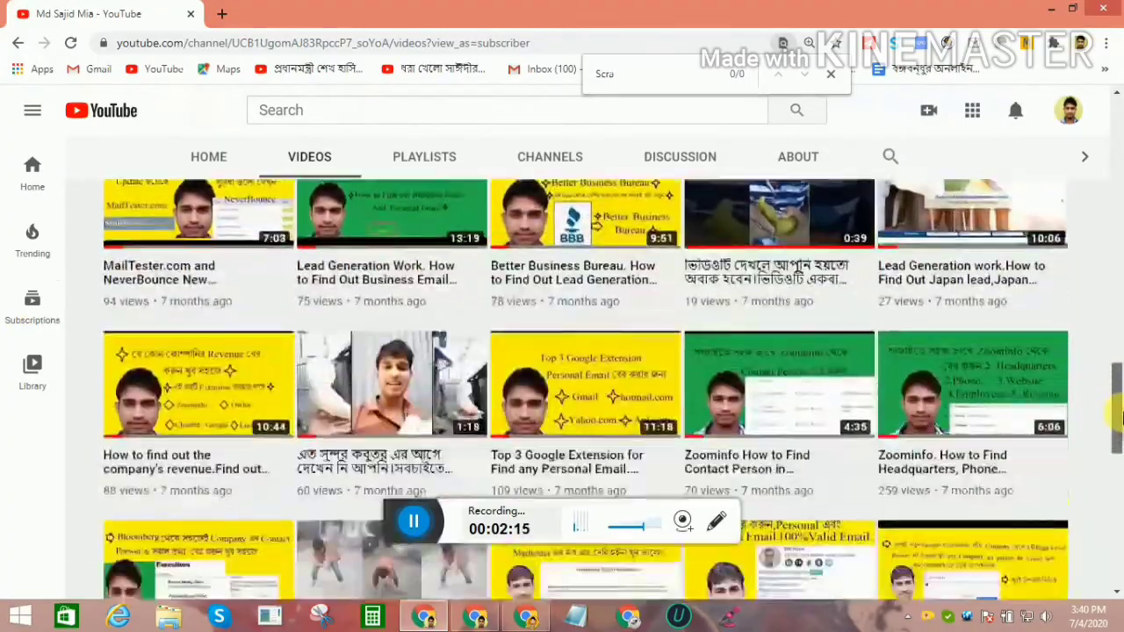
drag(1120, 420, 1118, 252)
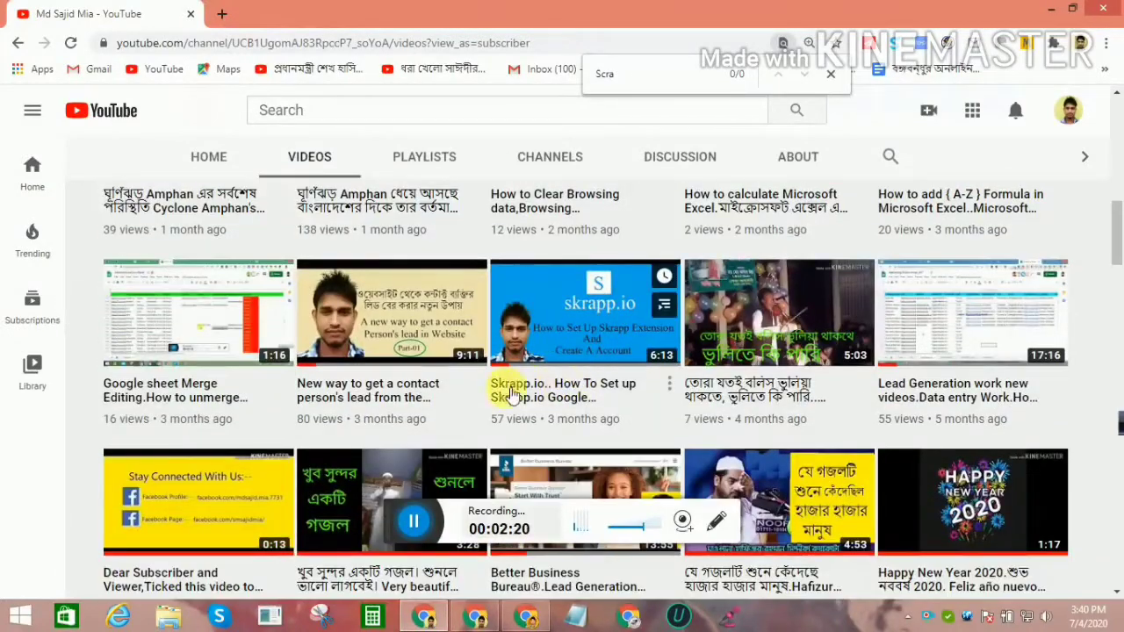
double_click(633, 77)
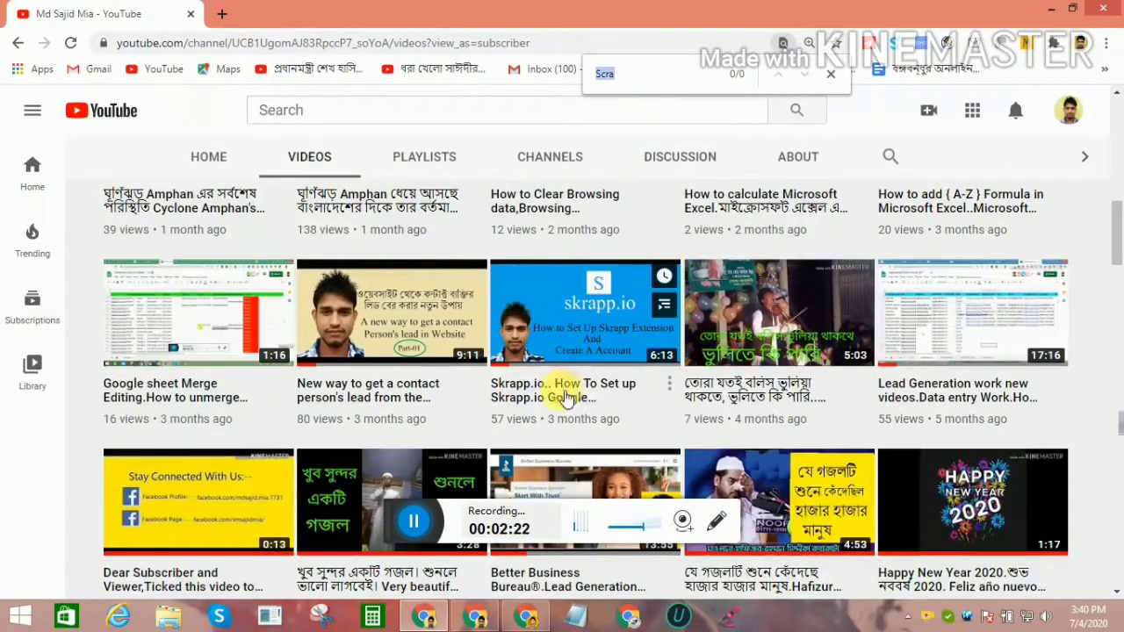
key(BackSpace)
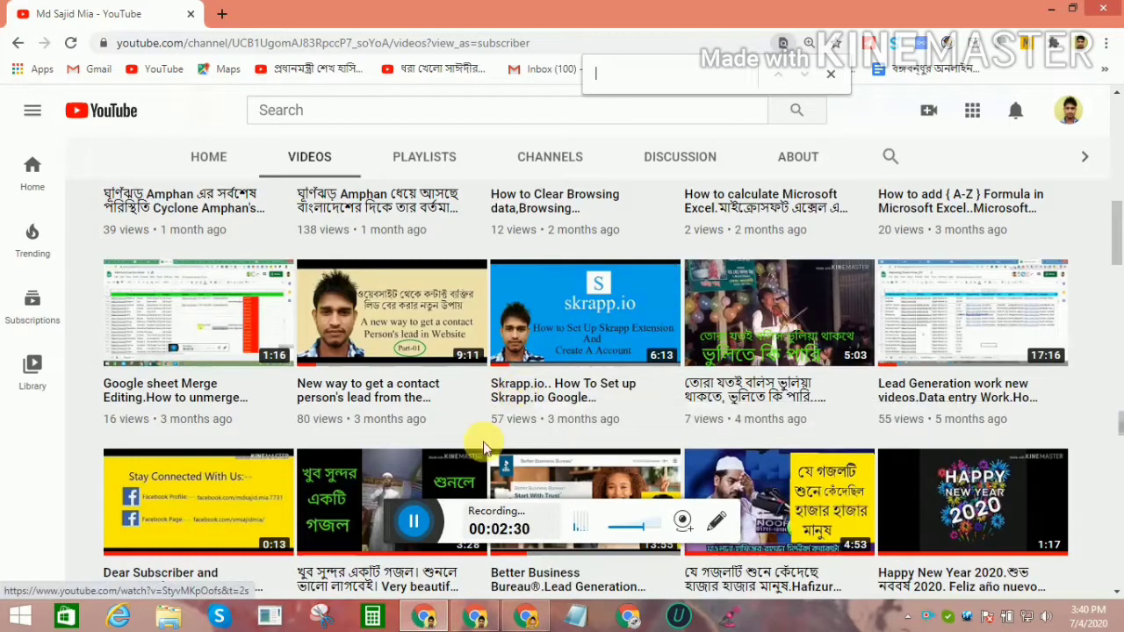
click(475, 618)
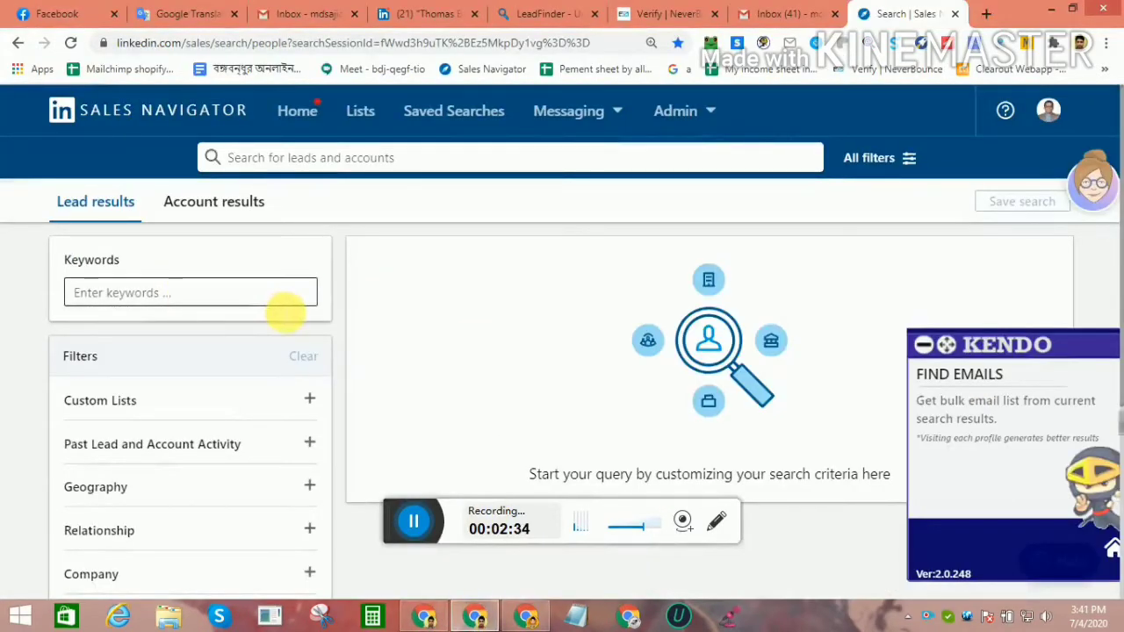
Add SAP as a current-company filter, then start and erase a keyword entry
click(251, 299)
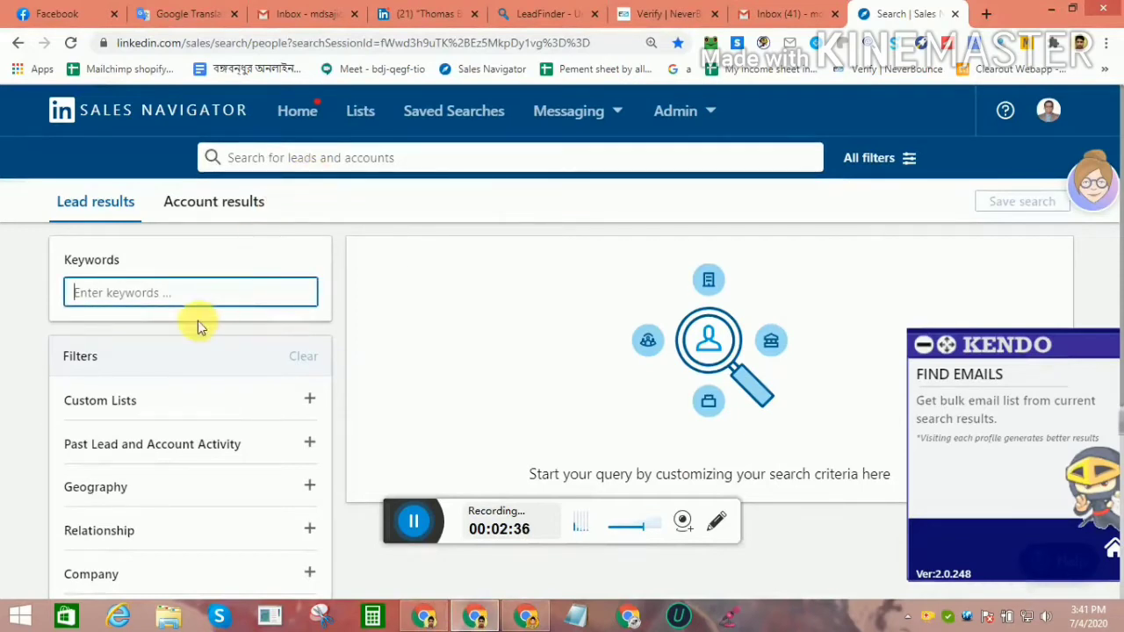
scroll(143, 512, down, 2)
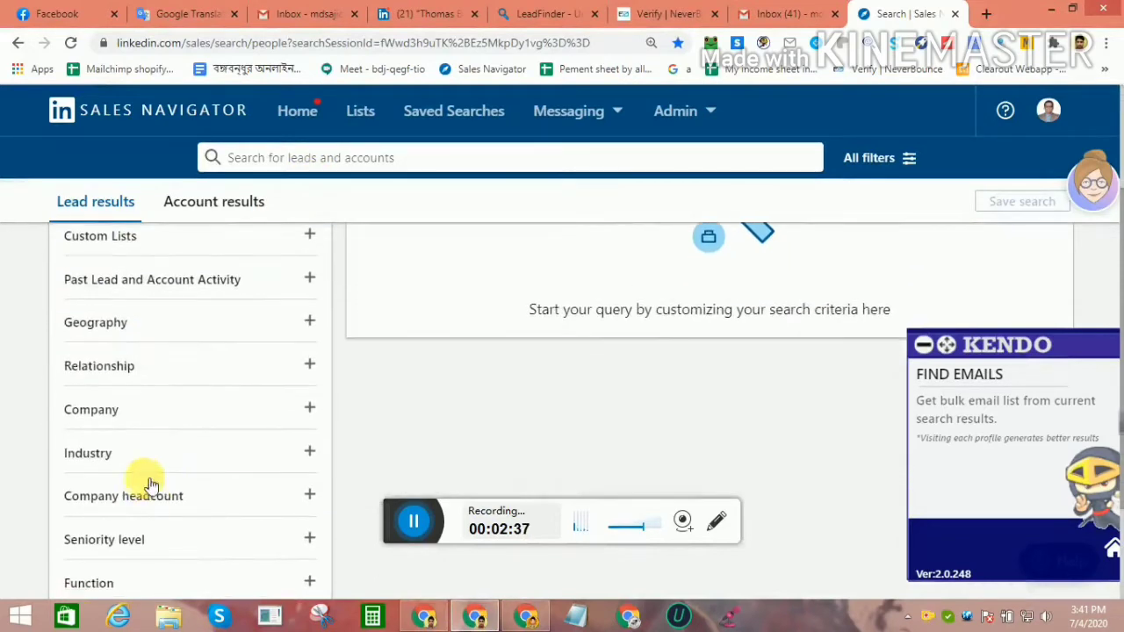
click(137, 413)
text(s)
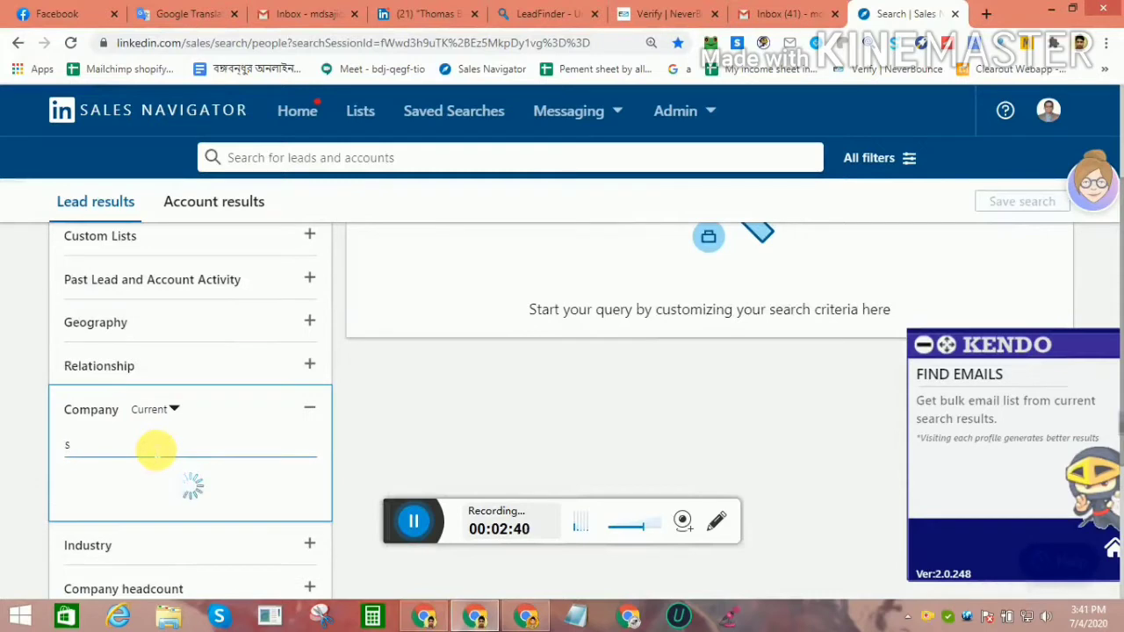
click(123, 489)
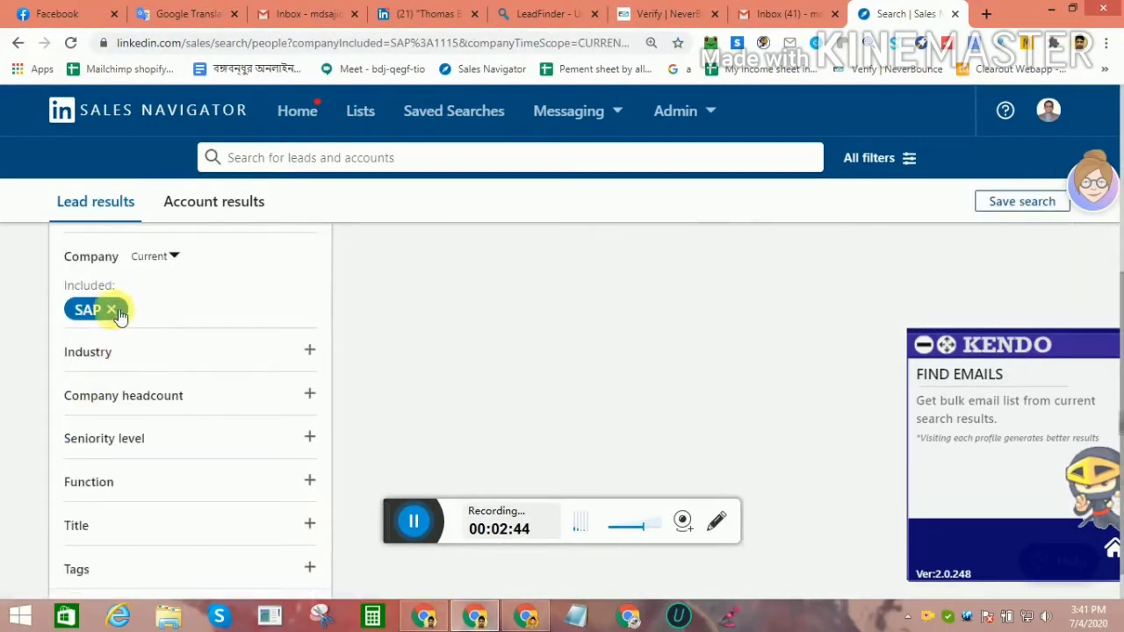
scroll(158, 351, up, 2)
scroll(163, 342, up, 2)
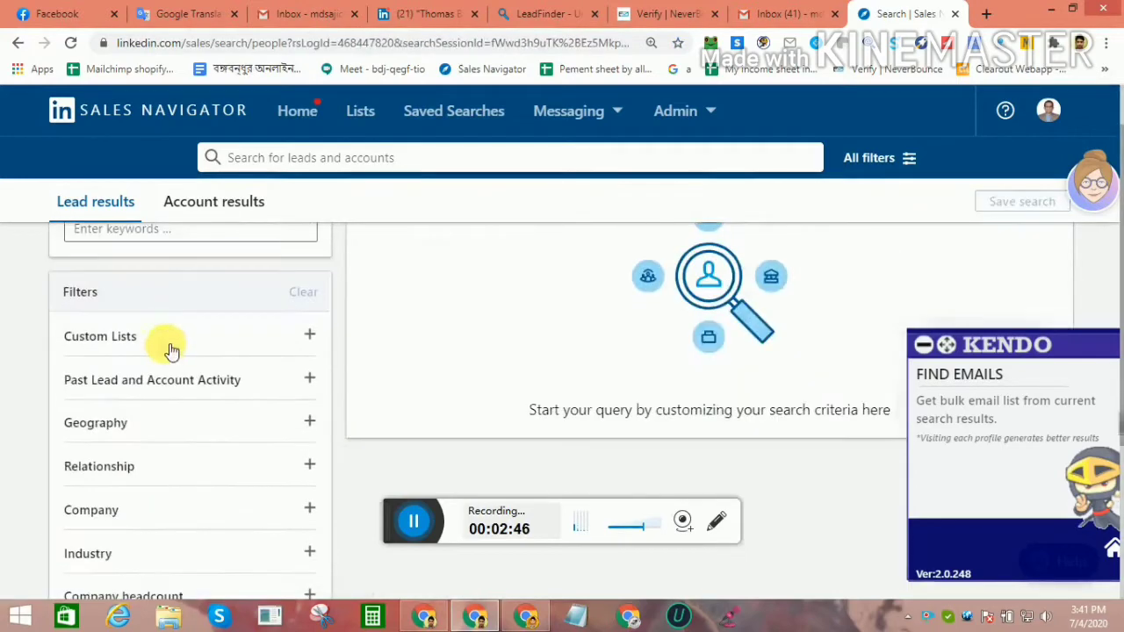
click(153, 299)
text(De)
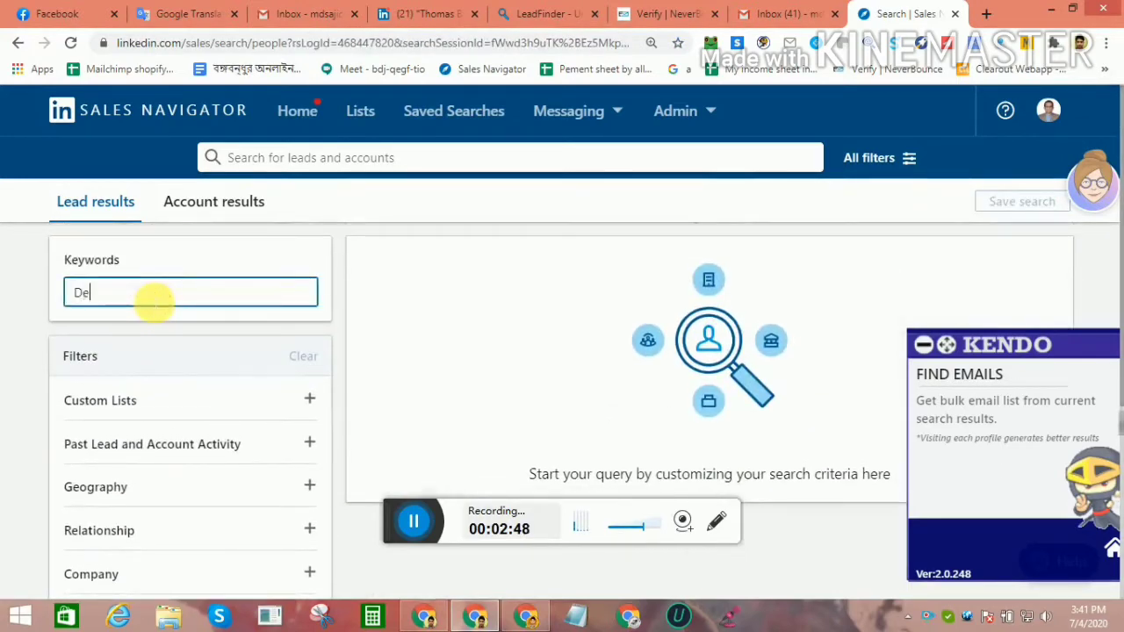
key(BackSpace)
key(BackSpace)
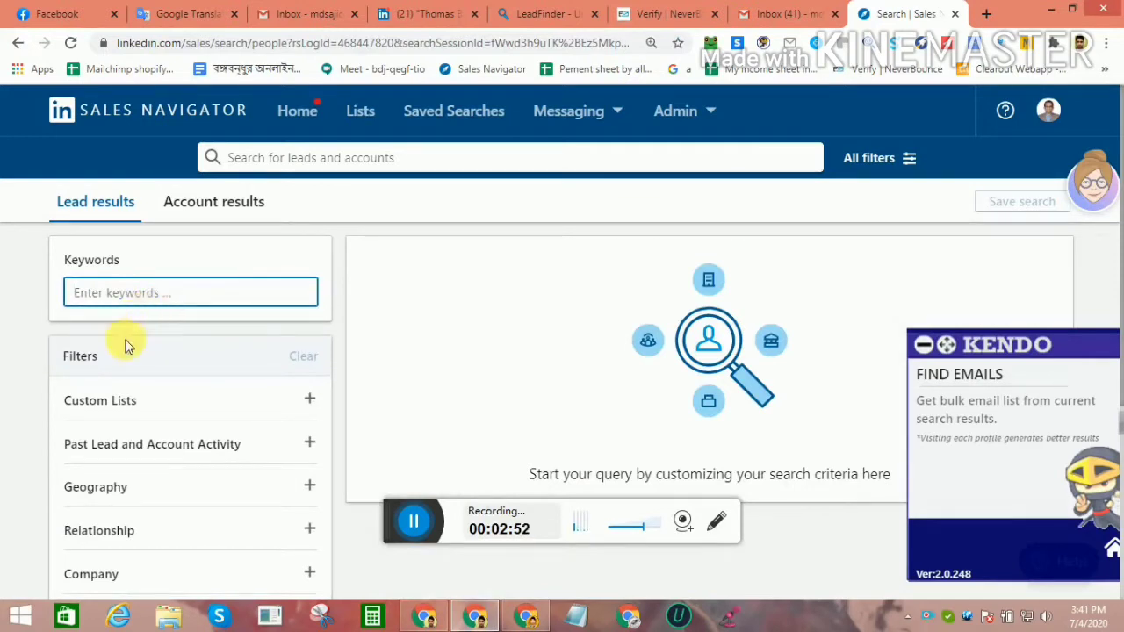
Add Chief Executive Officer as the current job title filter
scroll(121, 343, down, 2)
scroll(132, 481, down, 1)
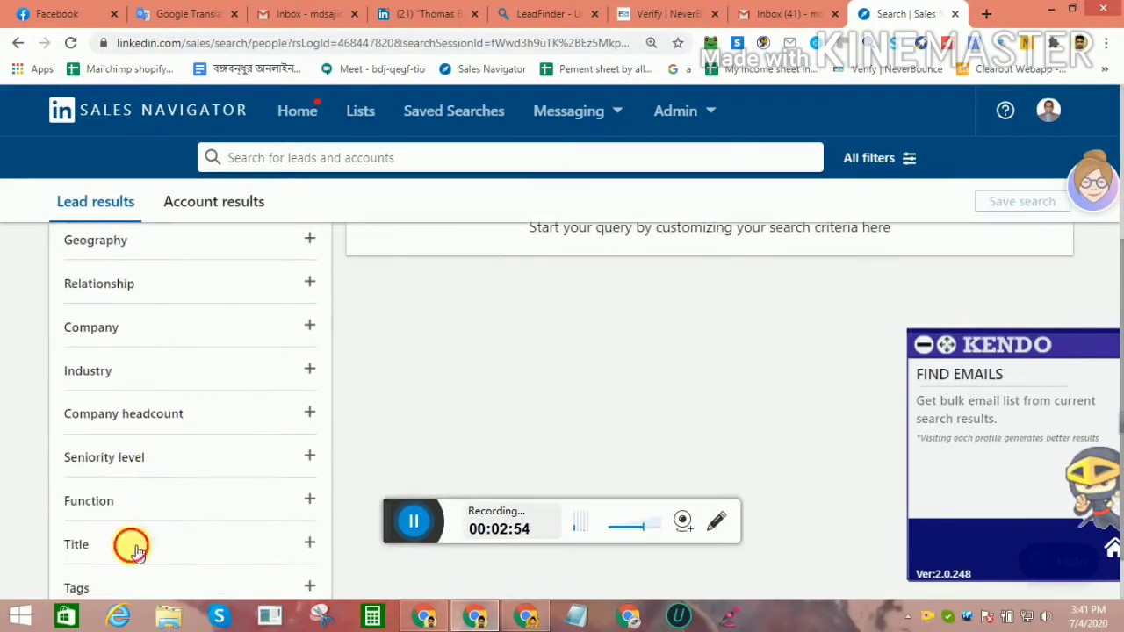
click(132, 544)
click(132, 579)
text(CEO)
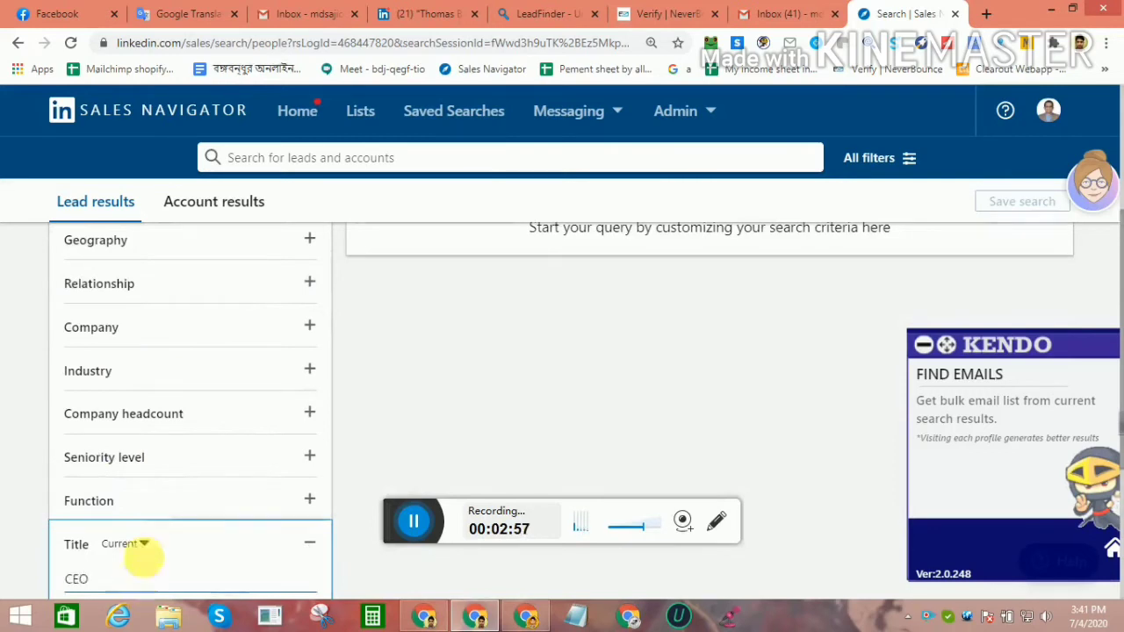
scroll(213, 459, down, 1)
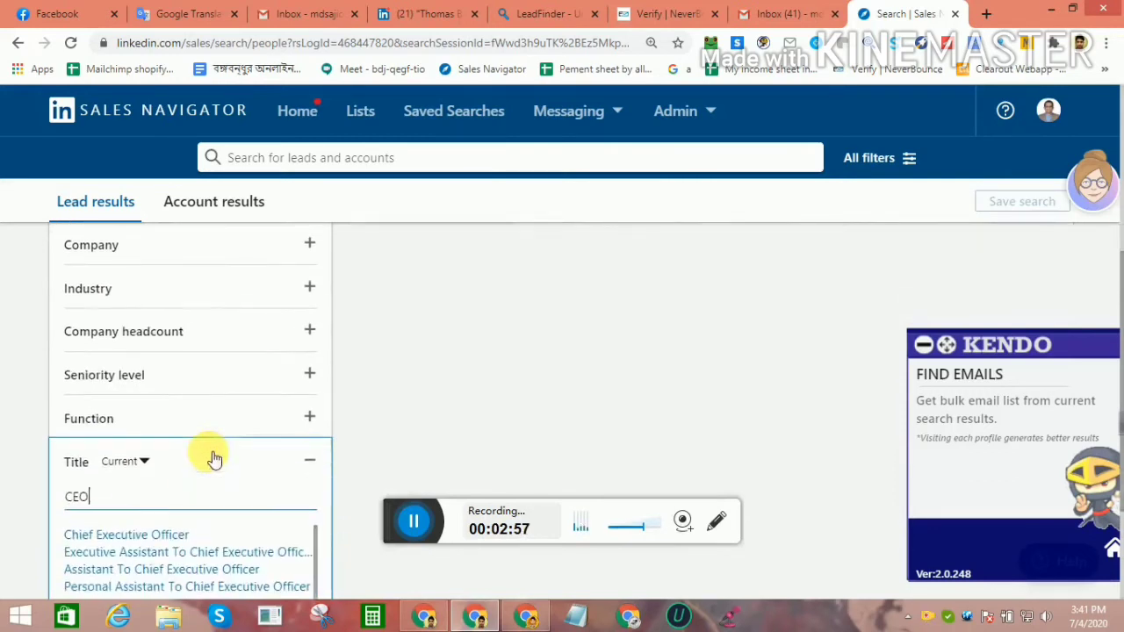
click(137, 545)
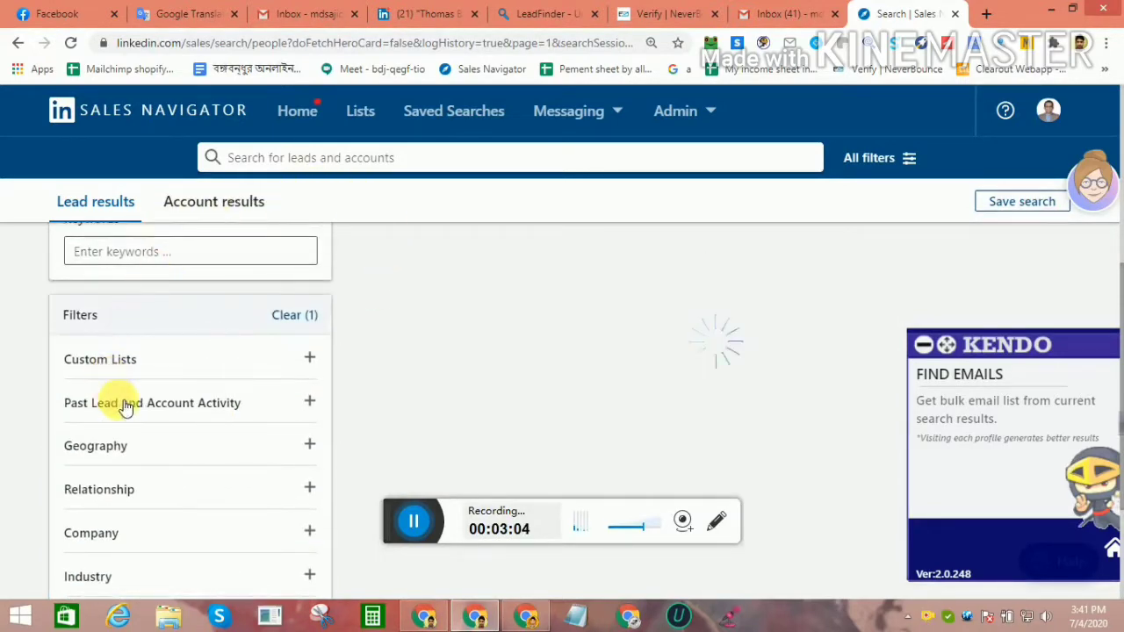
Set the lead geography to United States and close the Kendo email-finder panel
scroll(219, 378, up, 1)
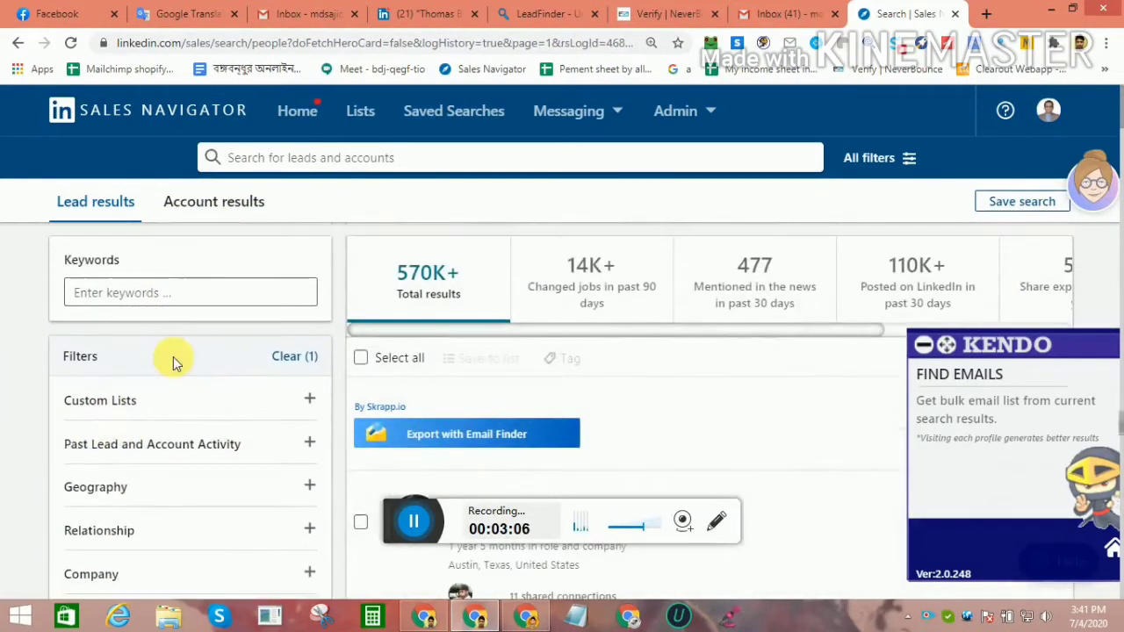
click(158, 487)
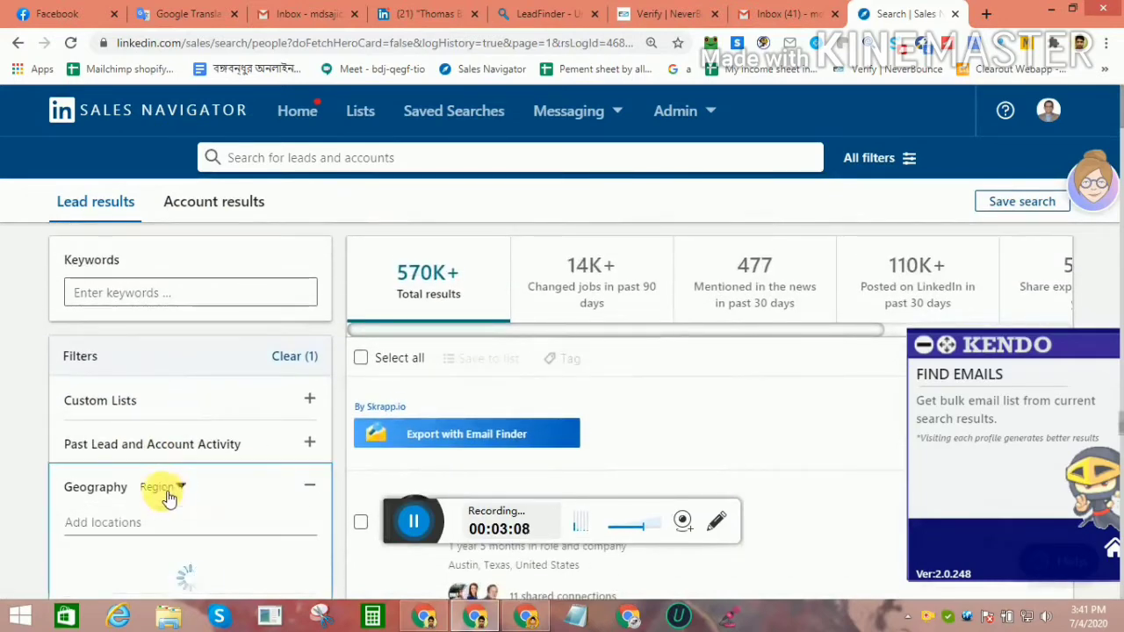
text(US)
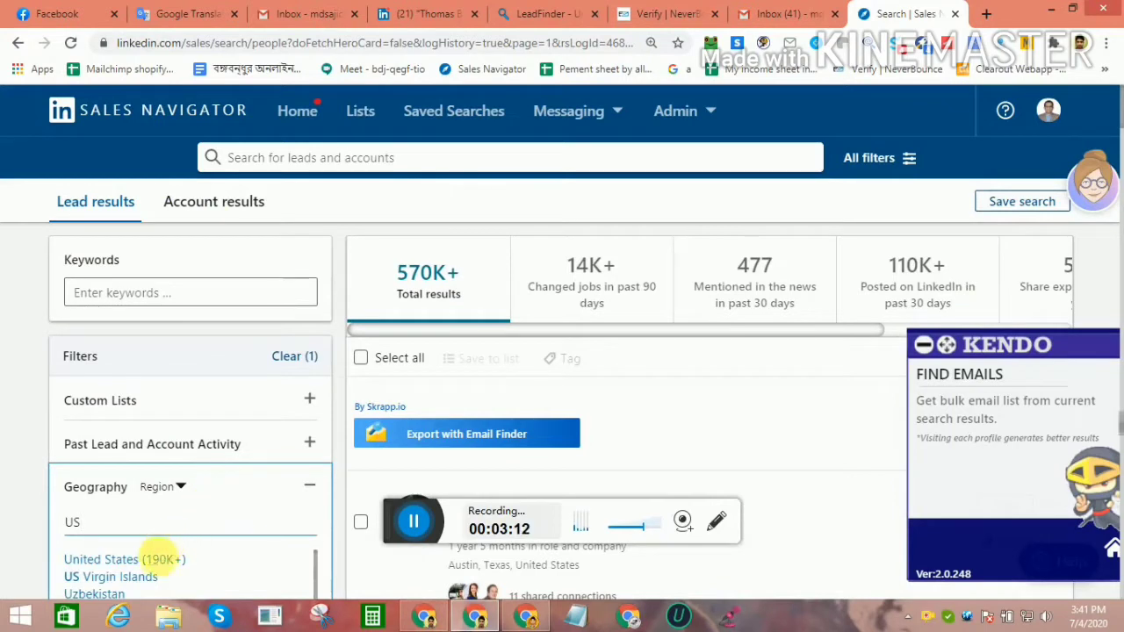
click(144, 548)
click(24, 477)
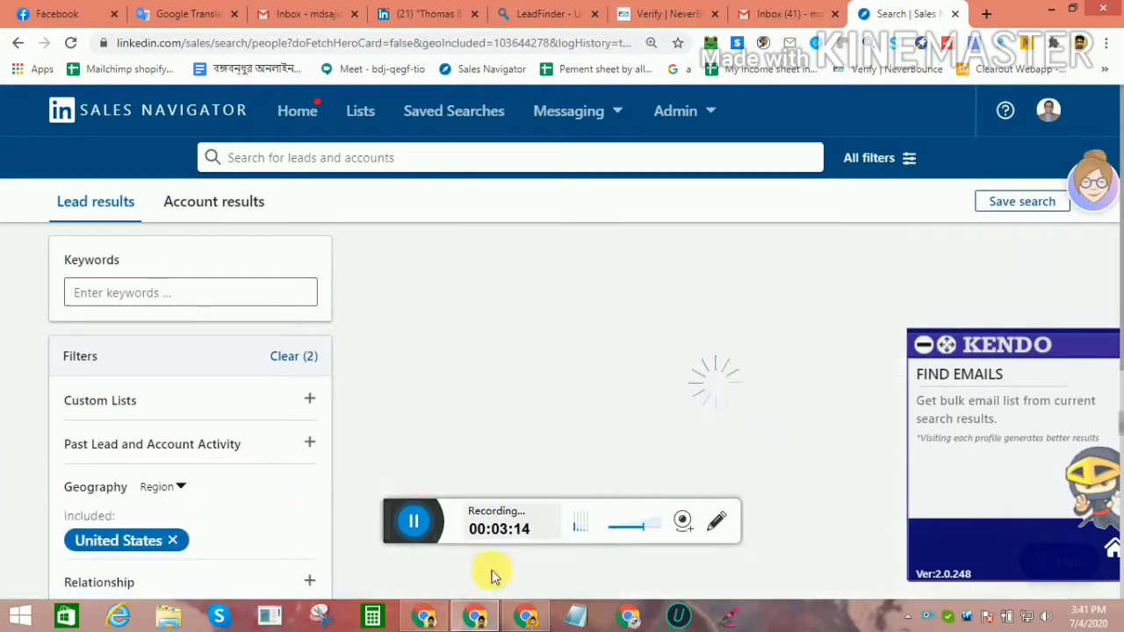
click(946, 346)
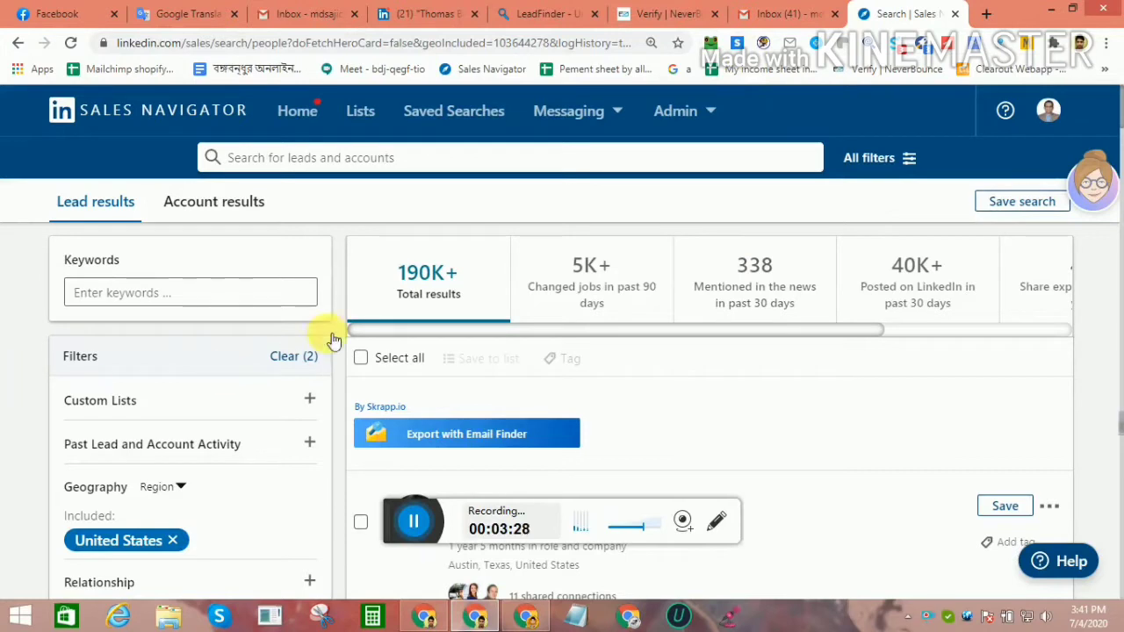
scroll(369, 360, down, 1)
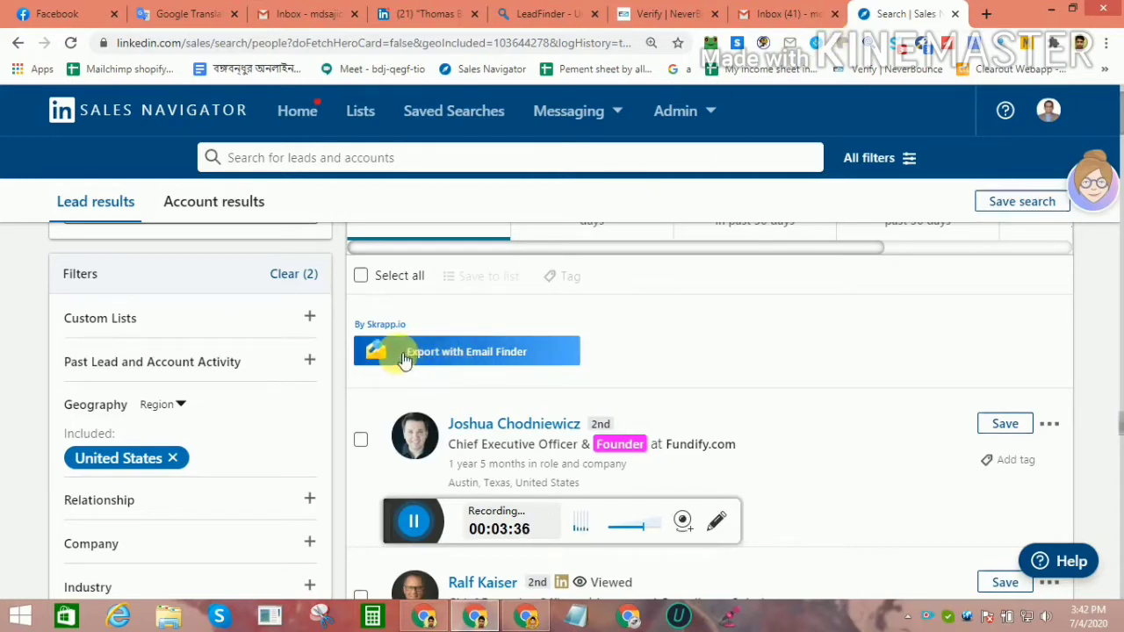
Open the Skrapp.io web app (skrapp.io/app) from the extension in a new tab
click(741, 44)
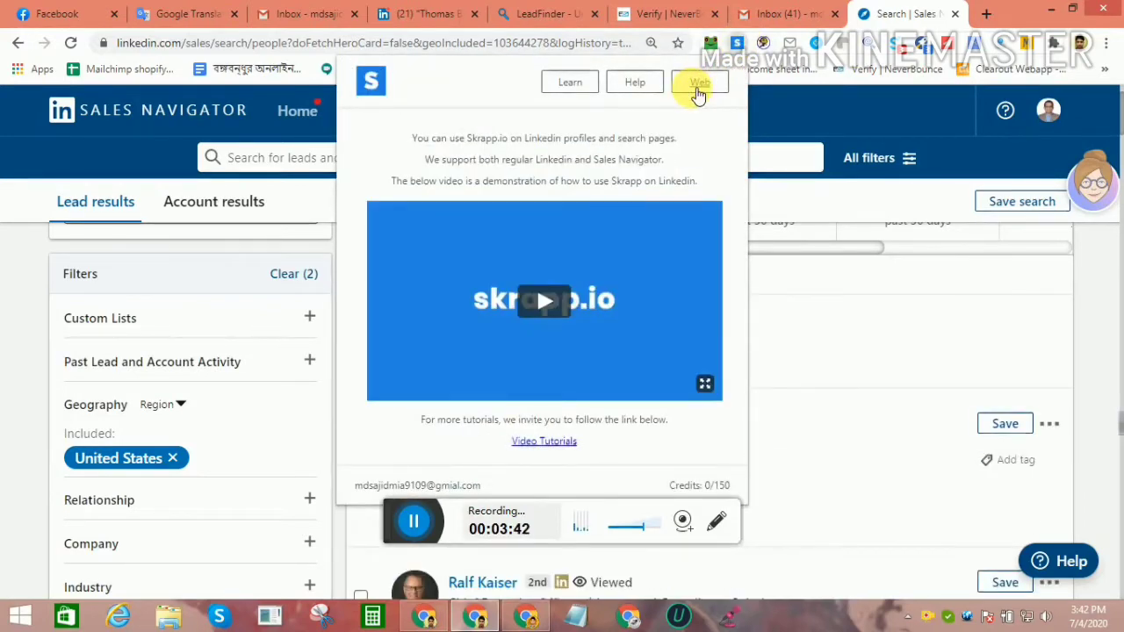
click(696, 88)
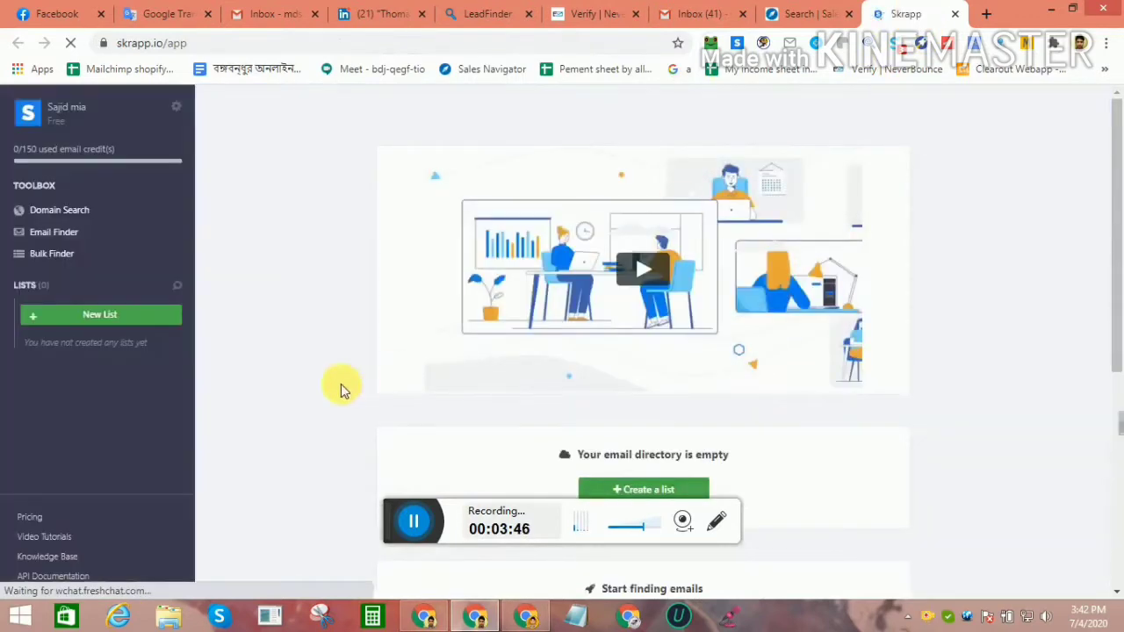
click(801, 14)
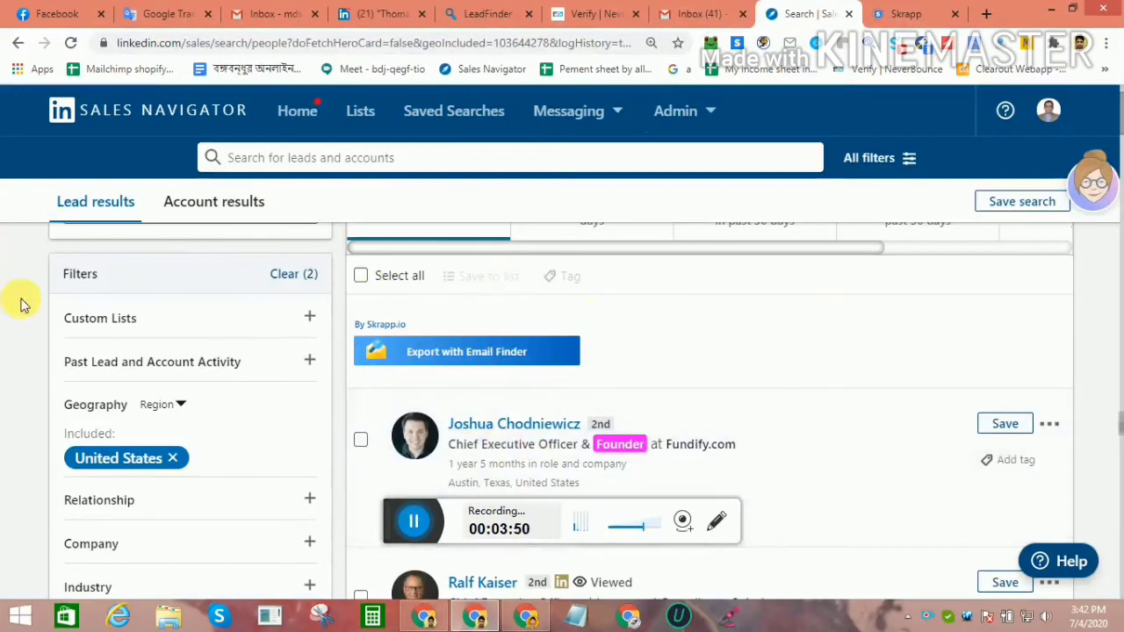
scroll(252, 342, up, 1)
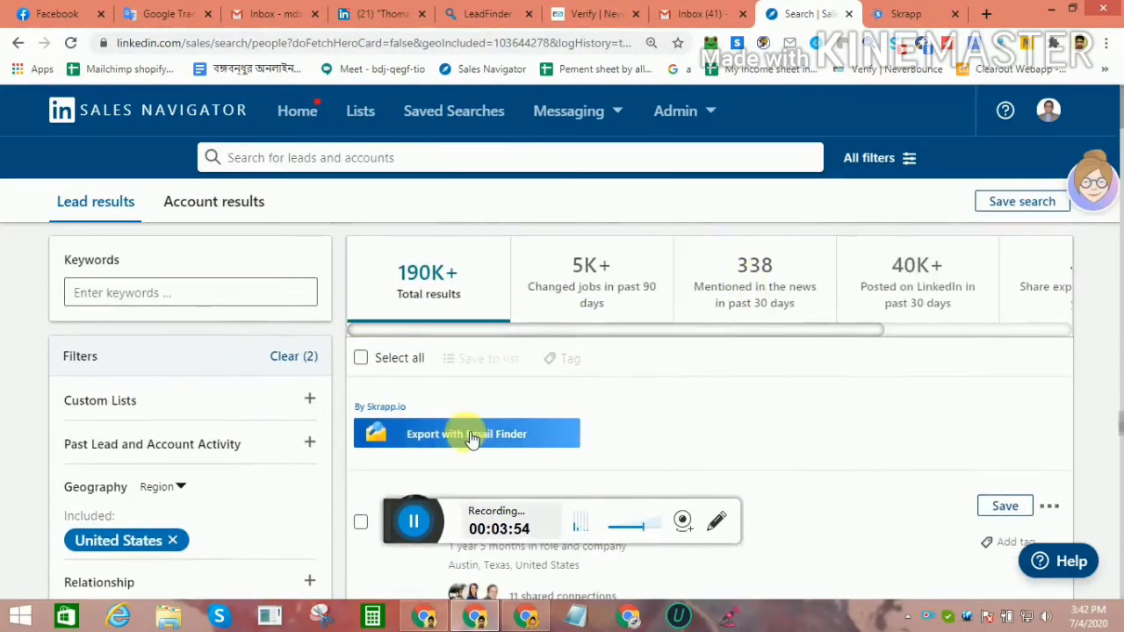
click(910, 11)
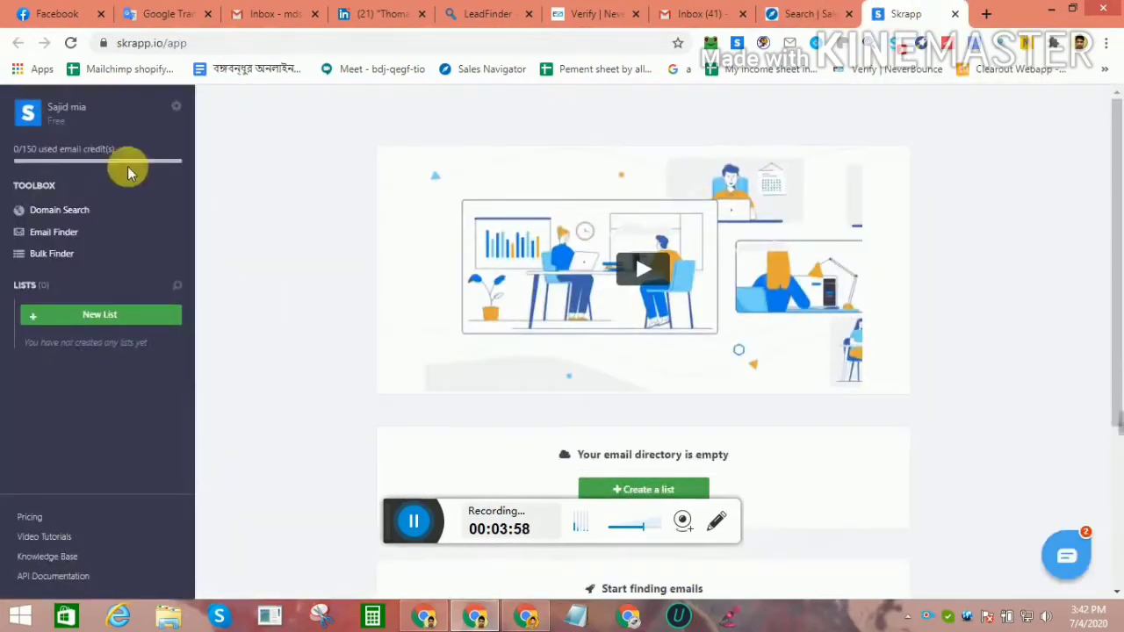
Create a Skrapp list named 'CEO at USA' and return to the Sales Navigator results
click(123, 315)
click(525, 219)
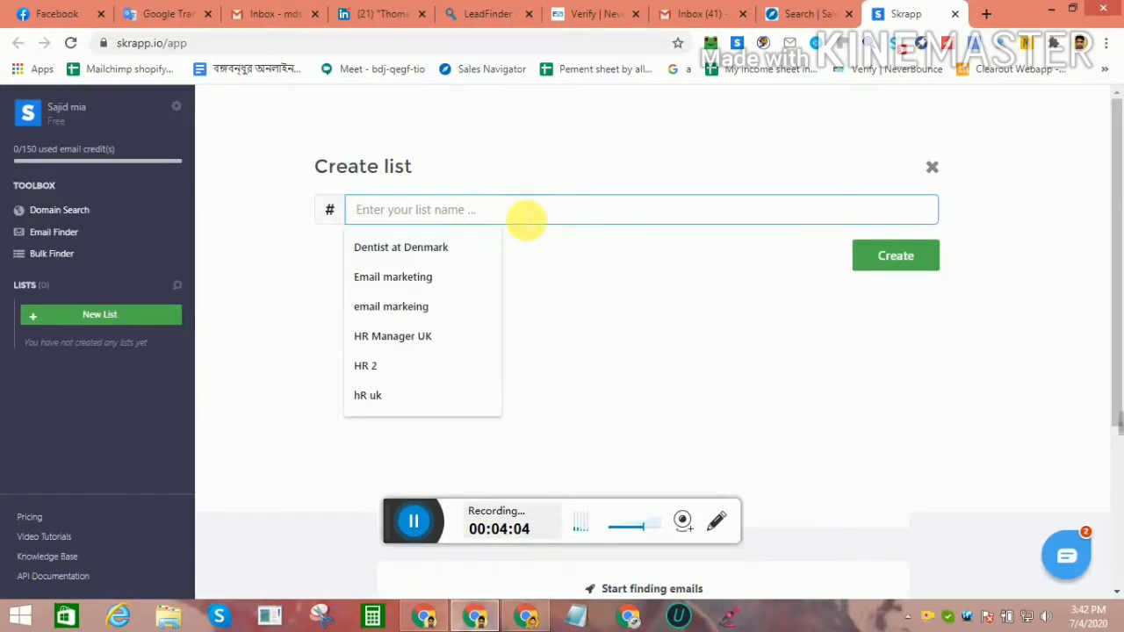
text(CEO at USA)
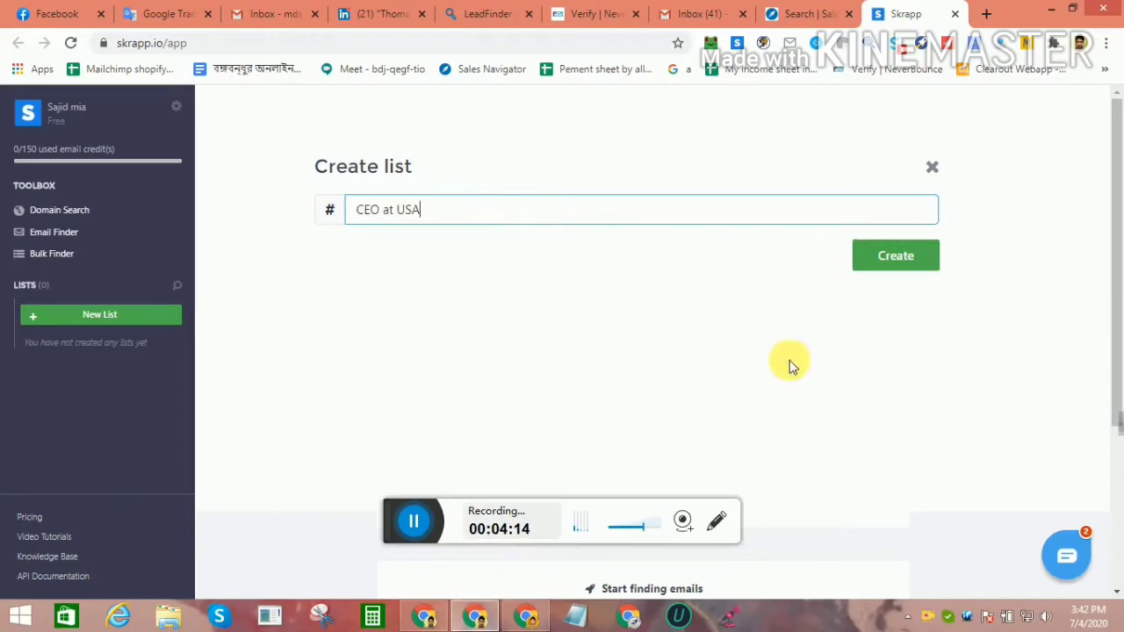
click(887, 264)
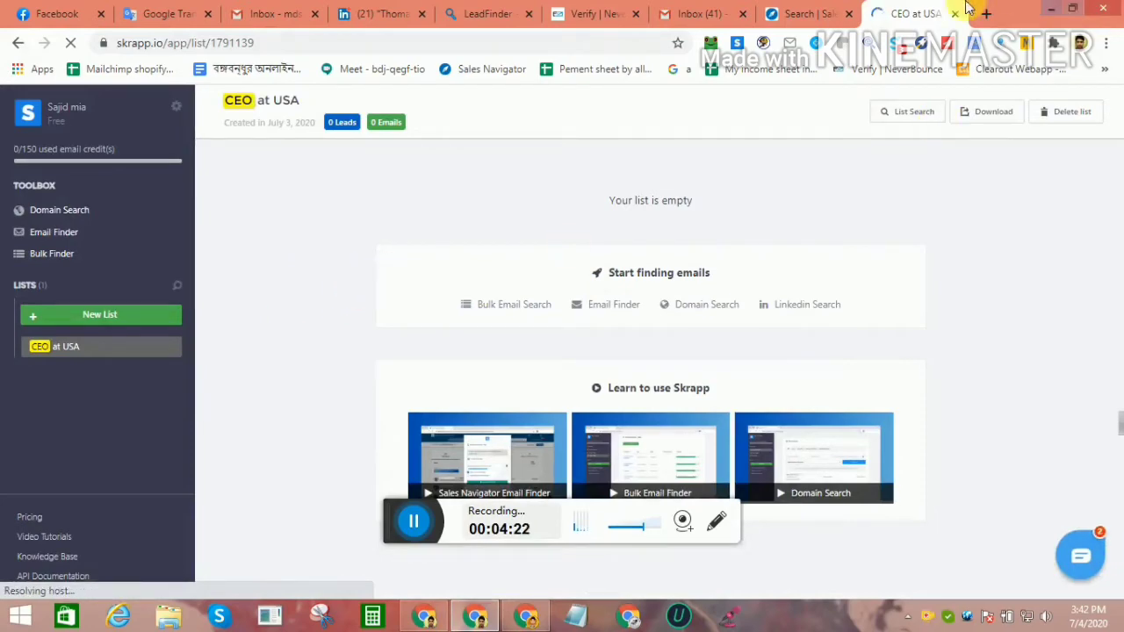
click(795, 11)
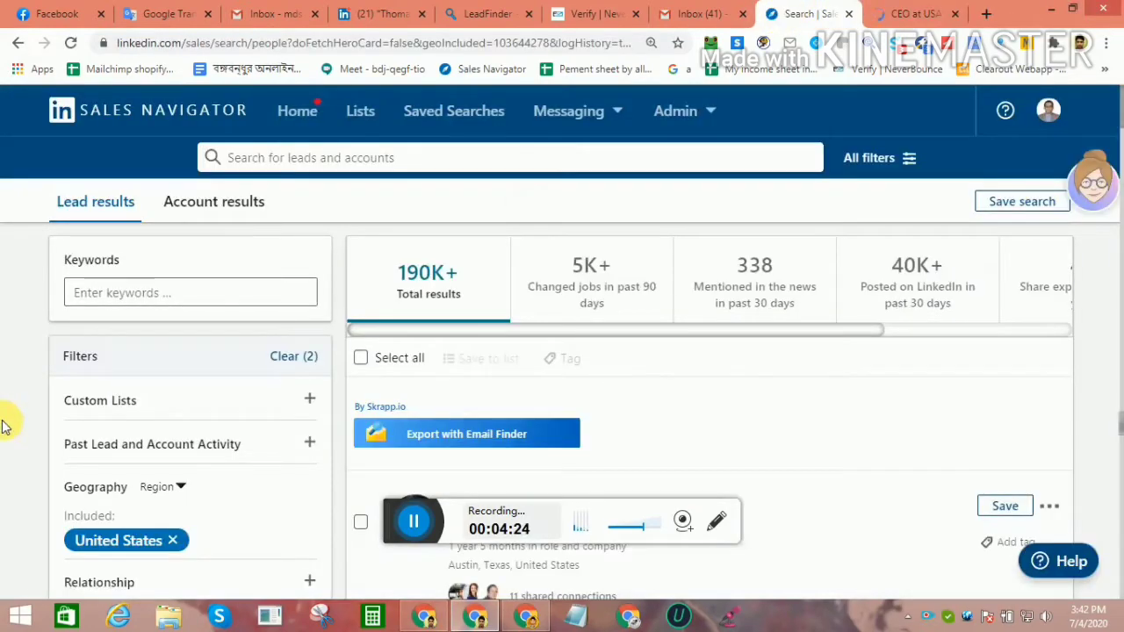
scroll(124, 385, down, 1)
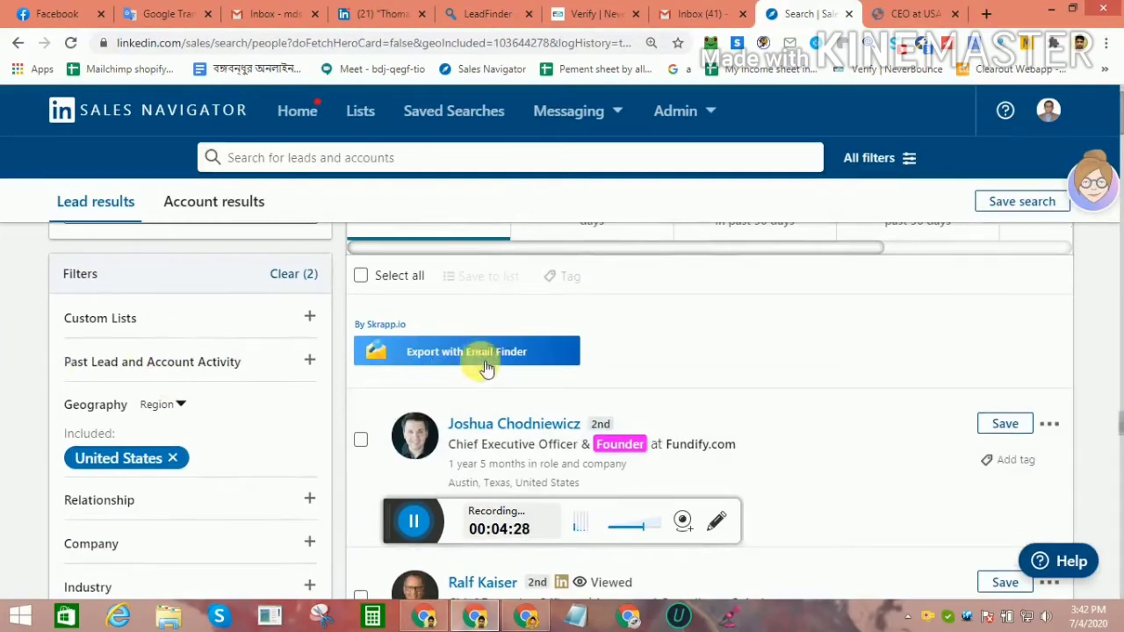
Start Skrapp's Export with Email Finder for page 1, targeting the CEO at USA list
click(460, 356)
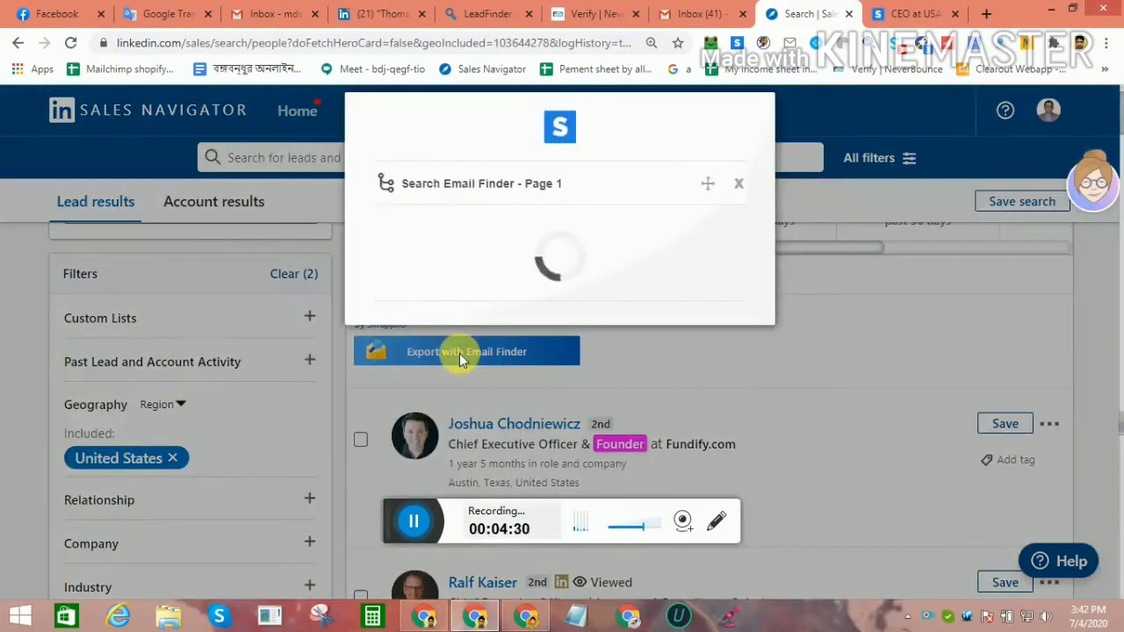
scroll(588, 424, down, 1)
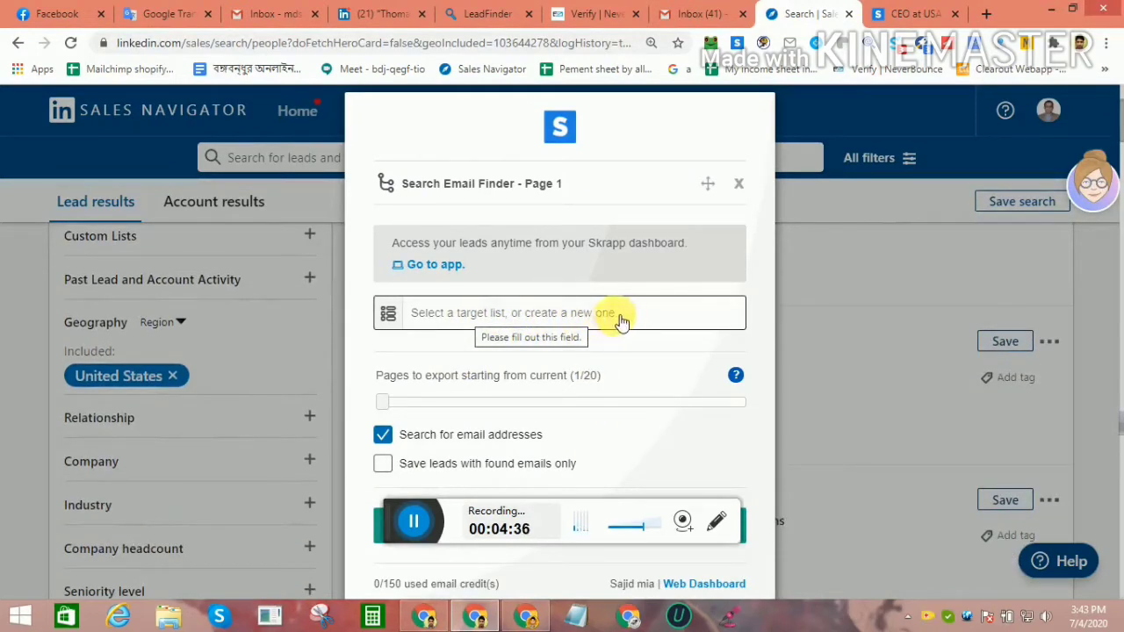
click(545, 321)
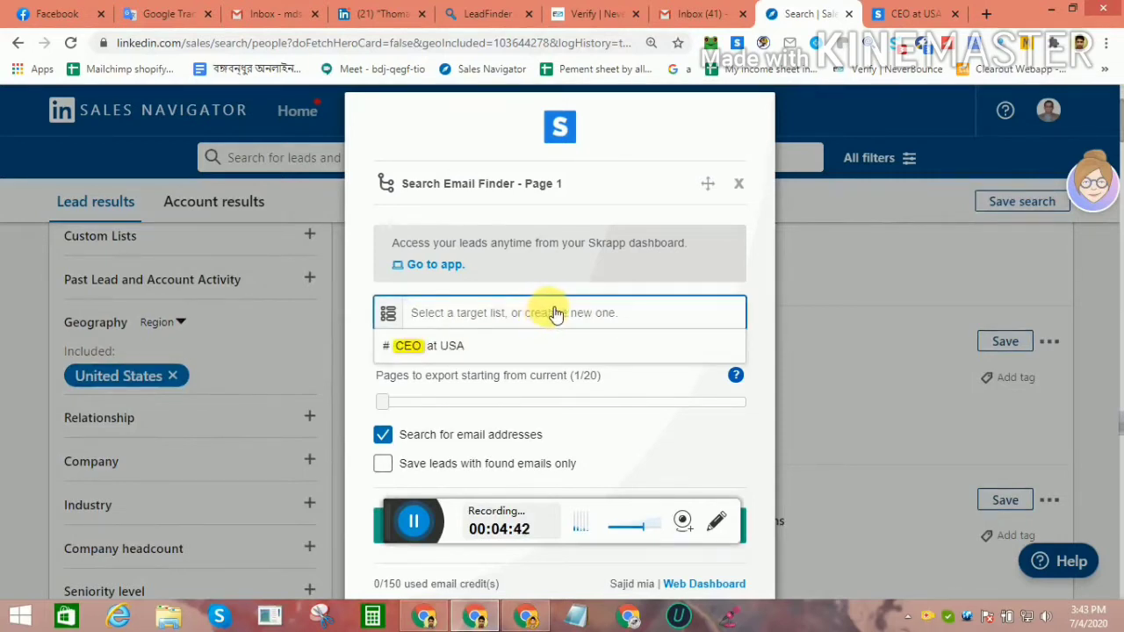
click(490, 355)
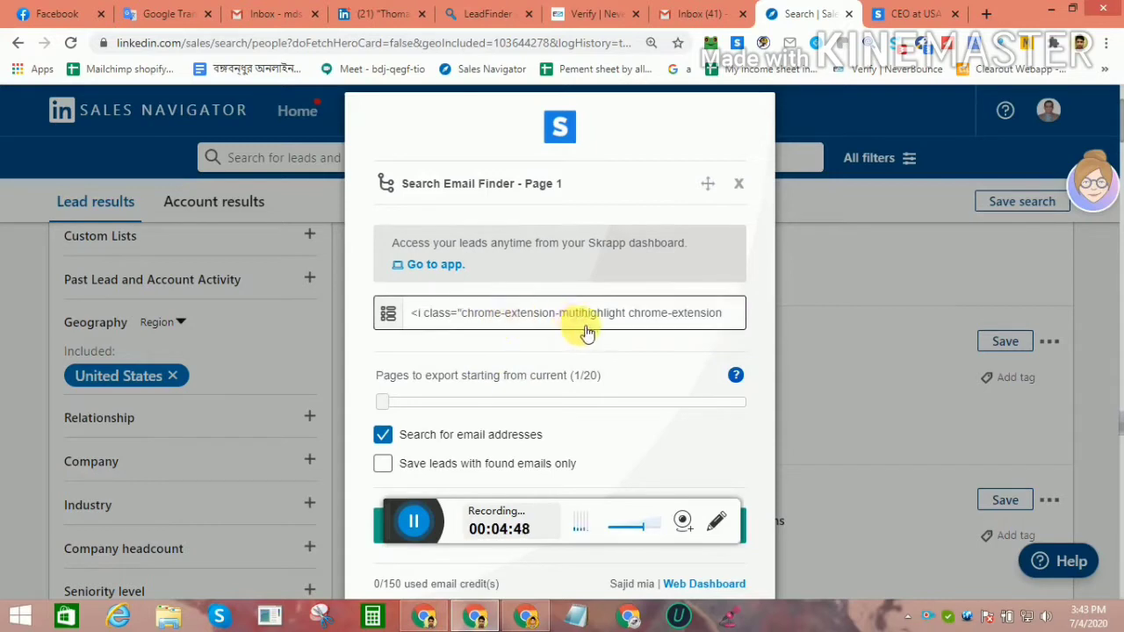
scroll(582, 329, down, 2)
drag(568, 314, 421, 316)
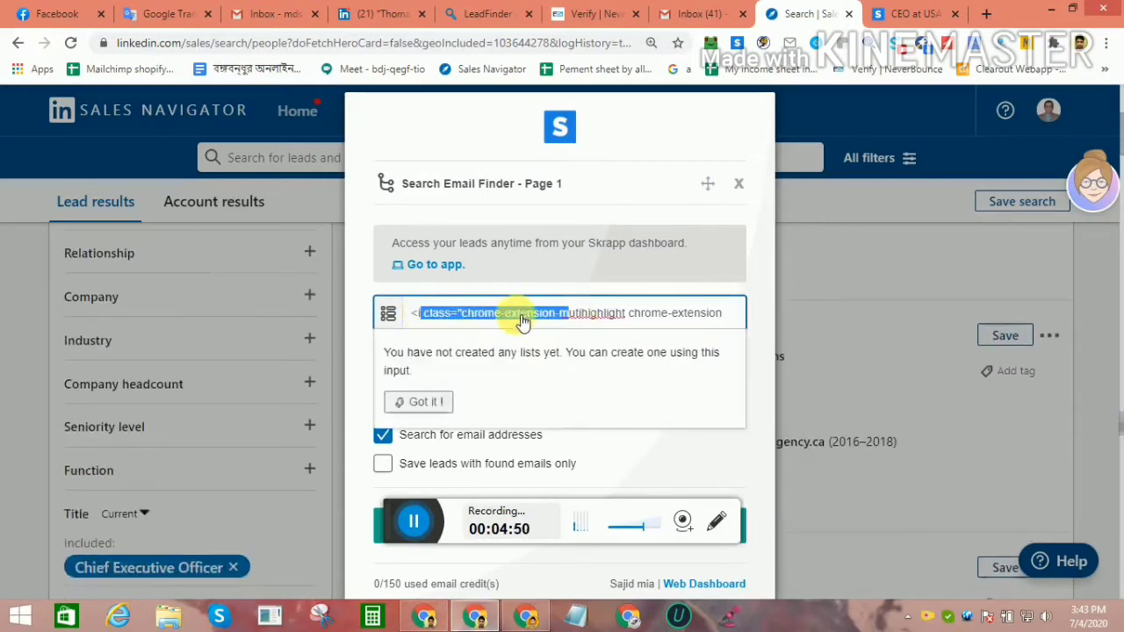
click(5, 325)
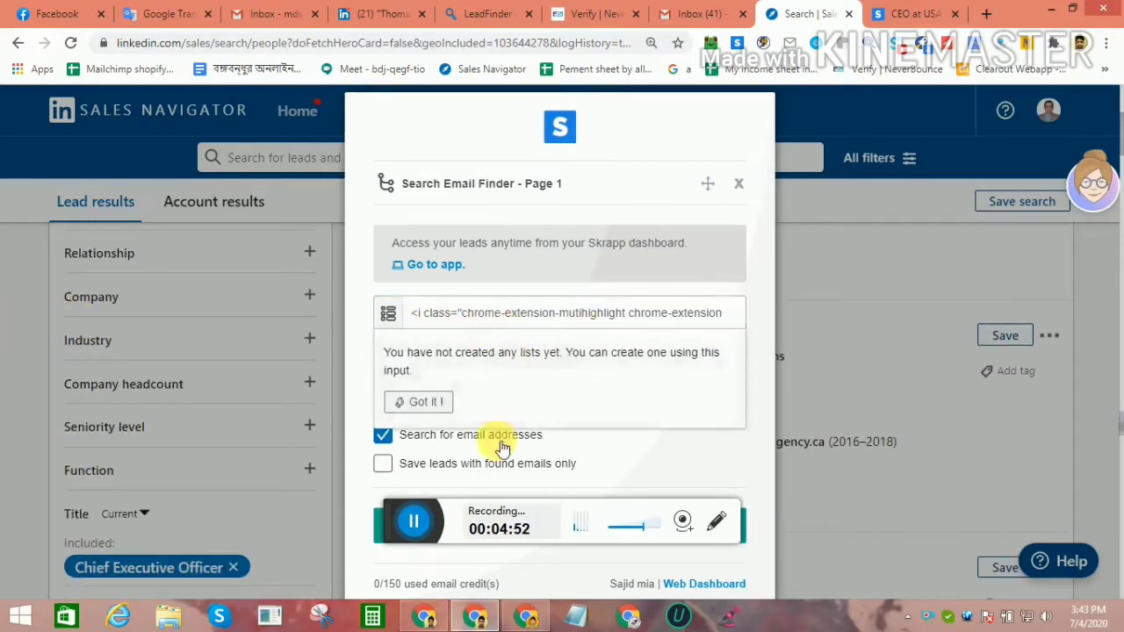
scroll(514, 439, down, 2)
click(420, 401)
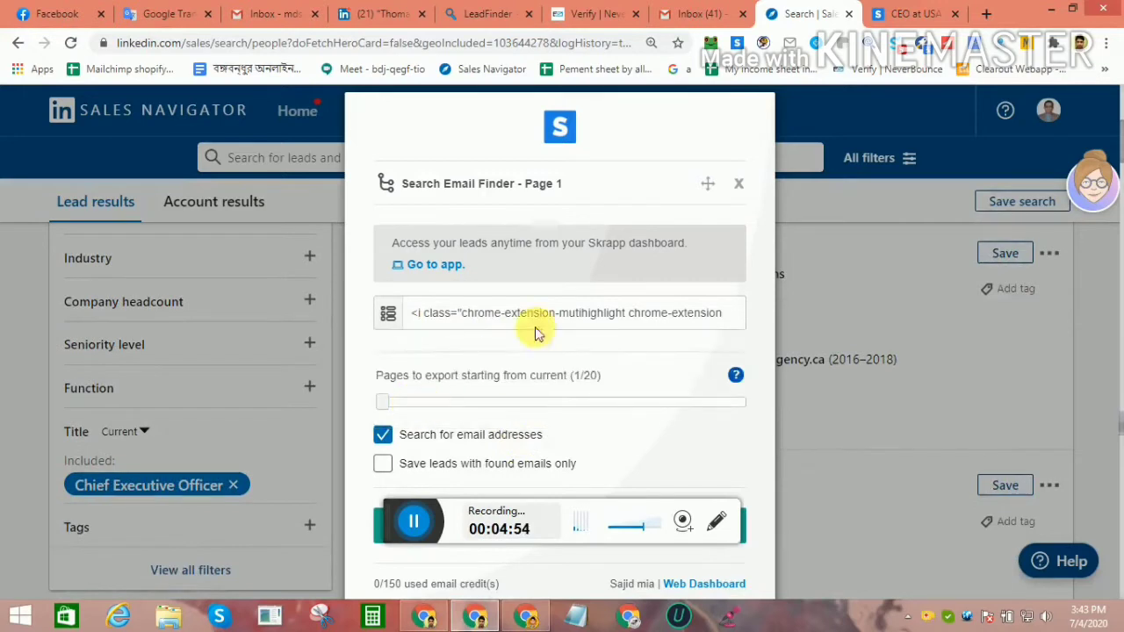
scroll(522, 396, down, 2)
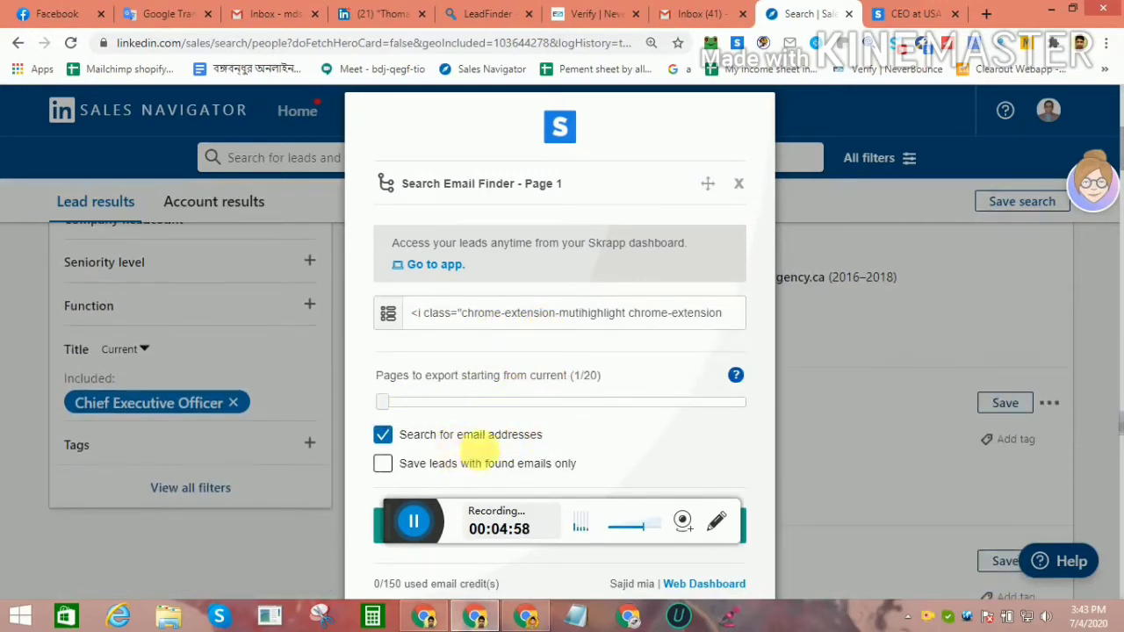
scroll(568, 432, down, 4)
Export page 1 and confirm 25 leads saved and 16 emails found
scroll(564, 437, down, 2)
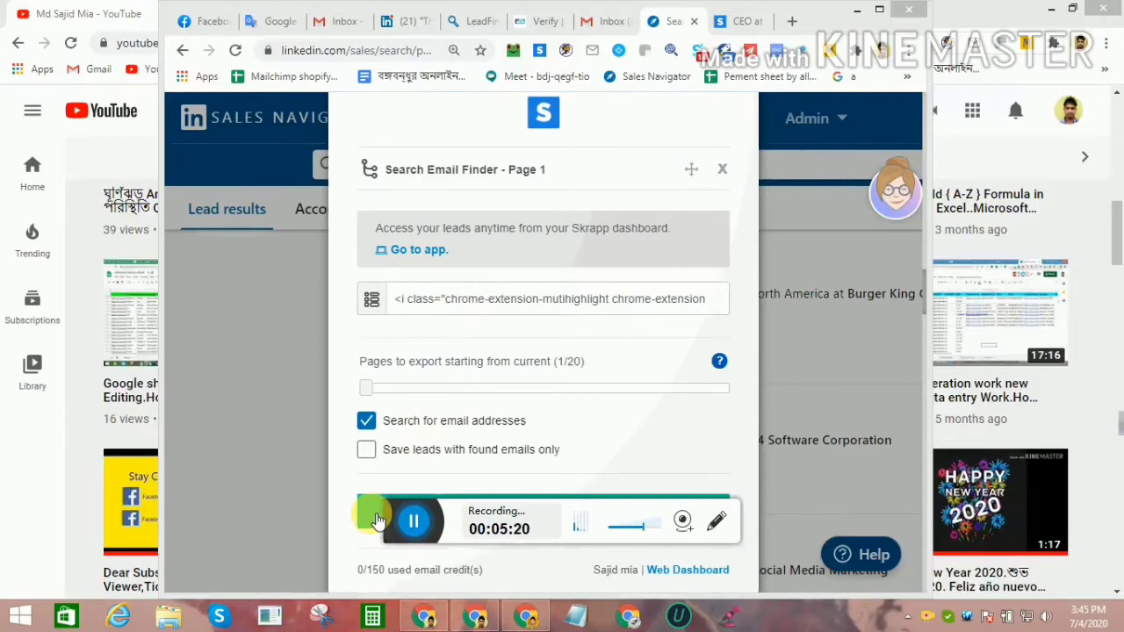
click(376, 520)
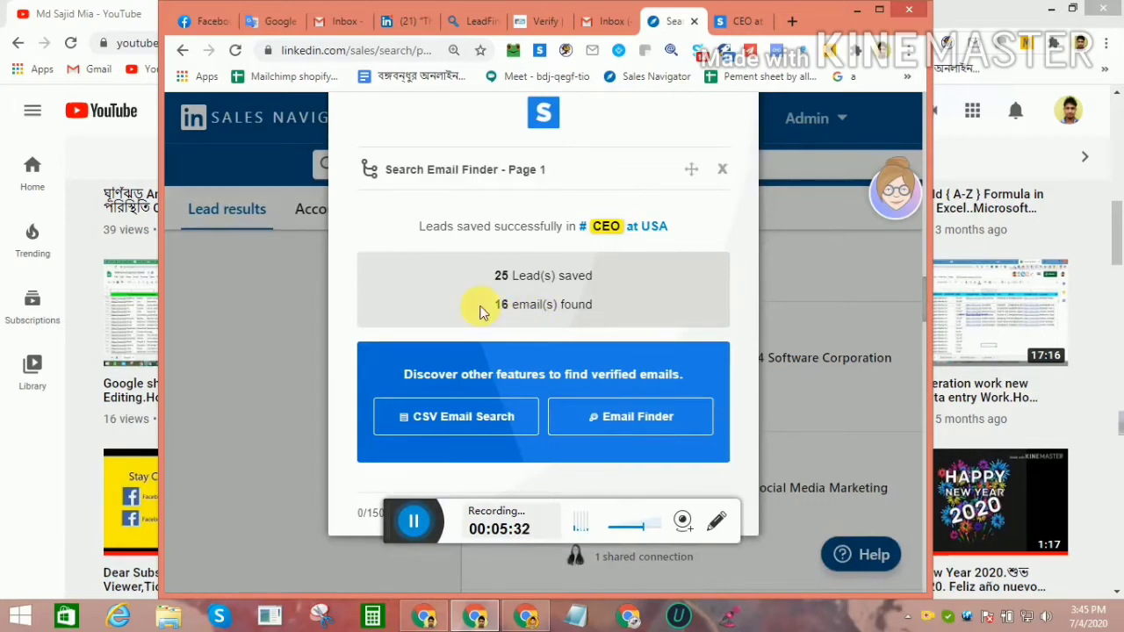
drag(494, 278, 612, 291)
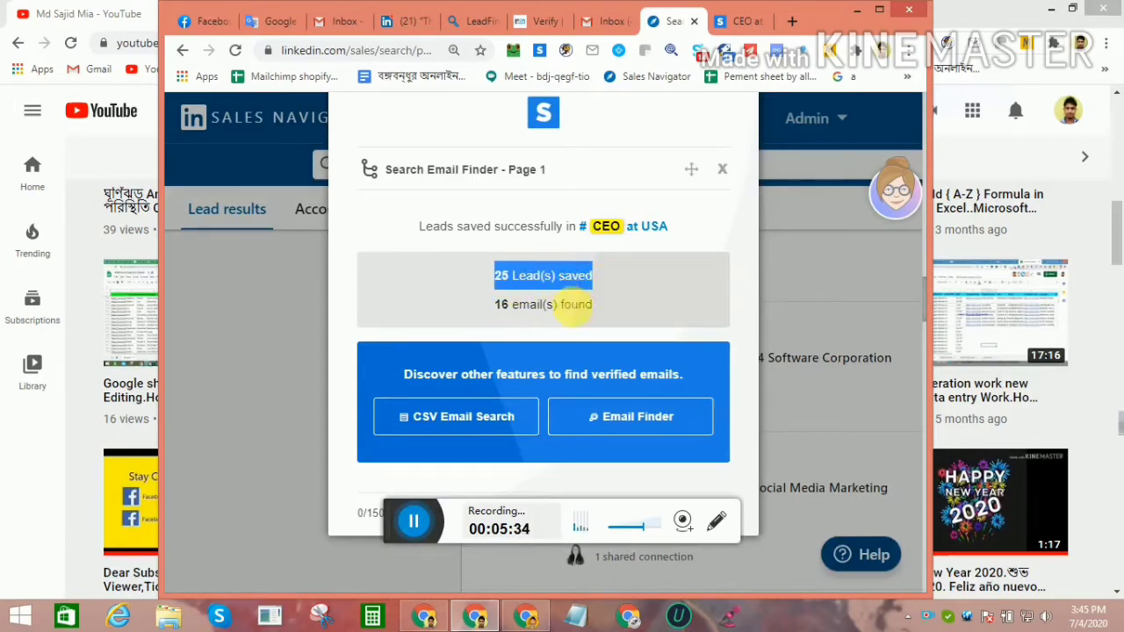
click(506, 308)
drag(506, 309, 635, 311)
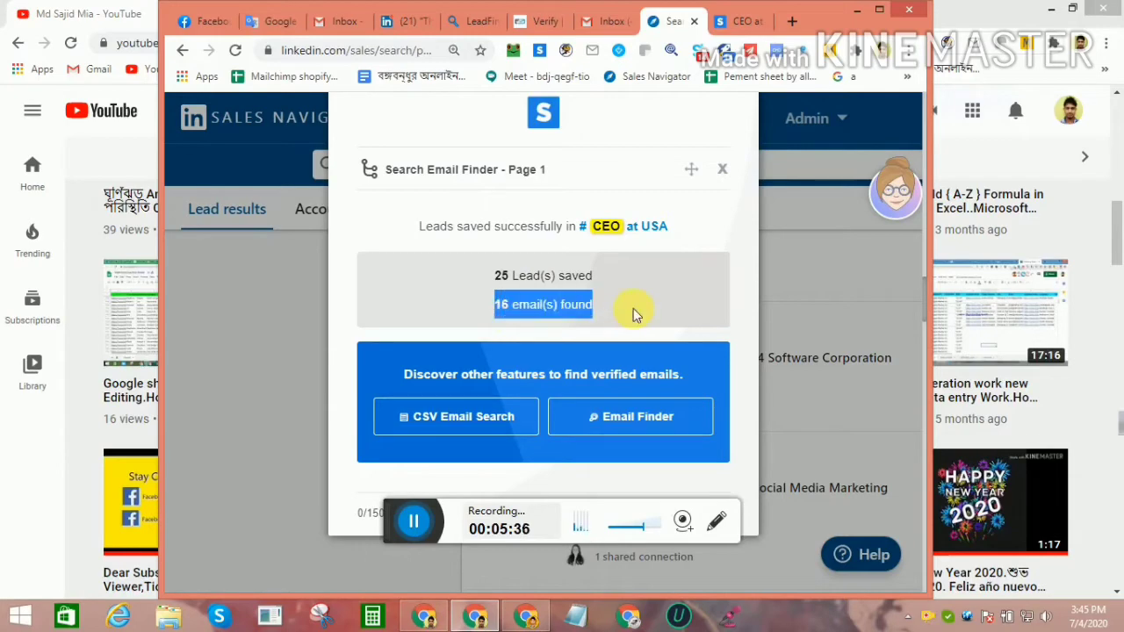
Close the export results, maximize Chrome, and open the Email Finder export for page 2
click(722, 170)
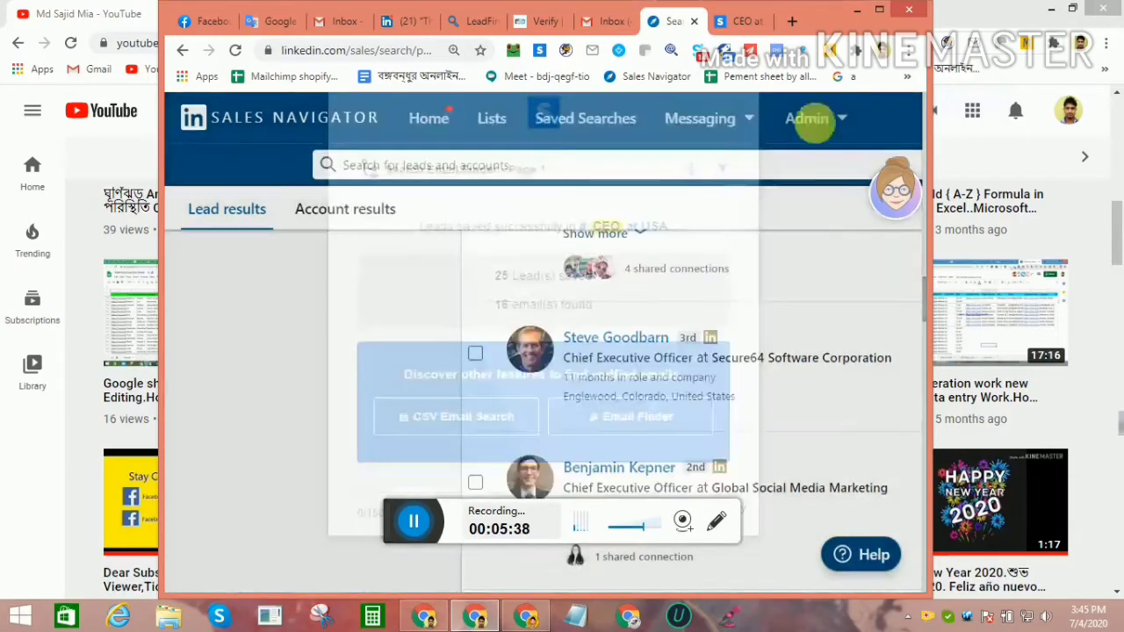
click(882, 11)
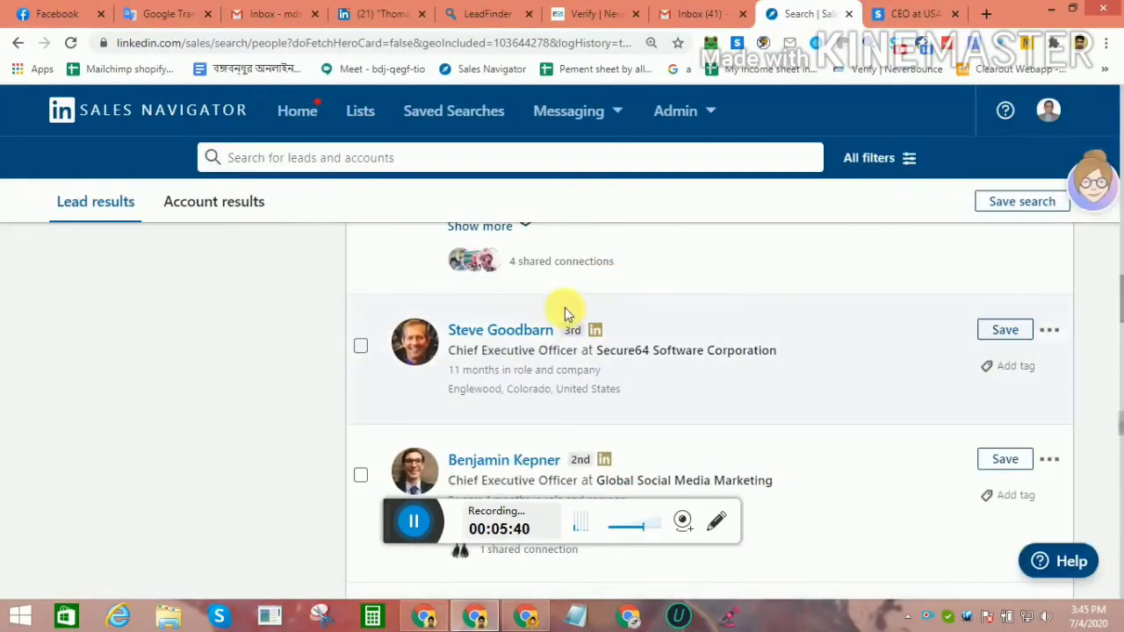
scroll(1122, 214, up, 2)
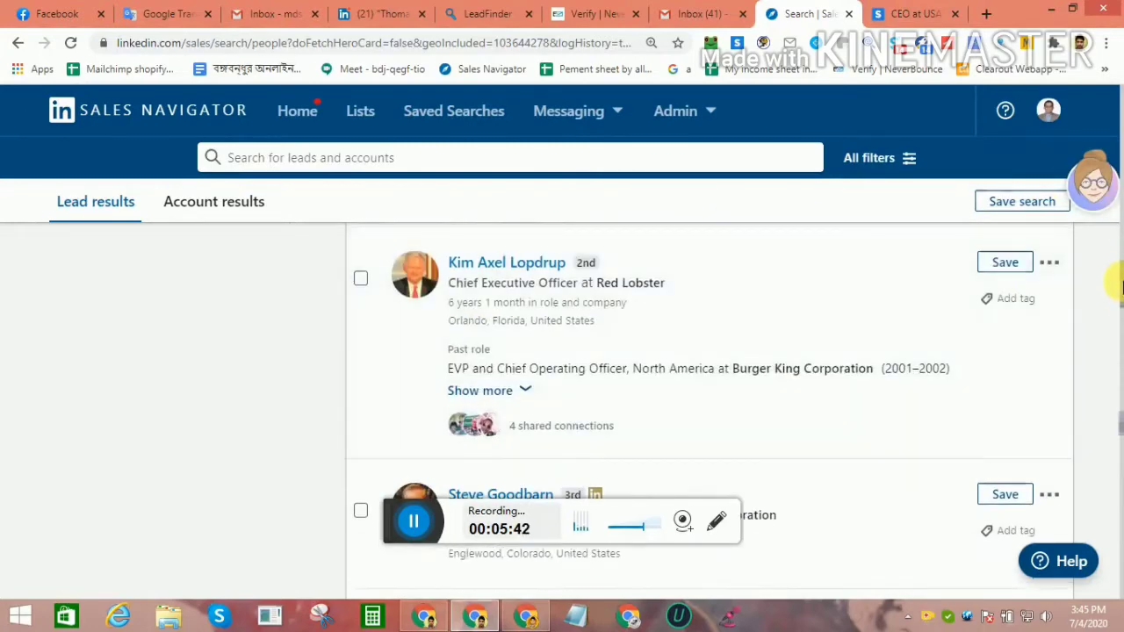
scroll(1113, 575, down, 1)
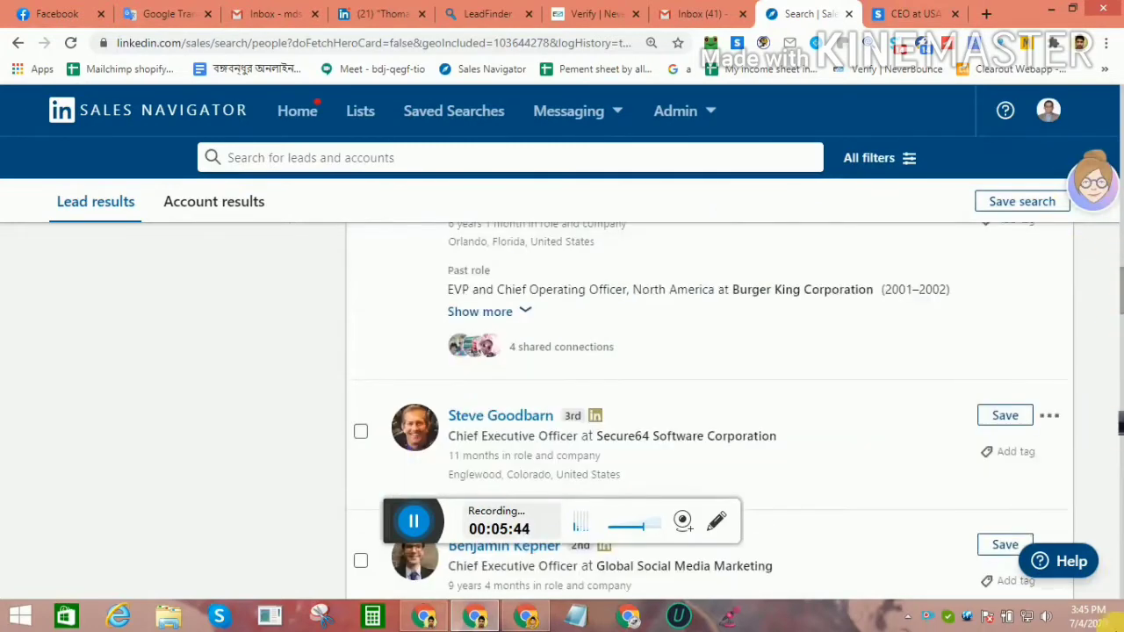
scroll(597, 515, down, 3)
scroll(595, 590, down, 5)
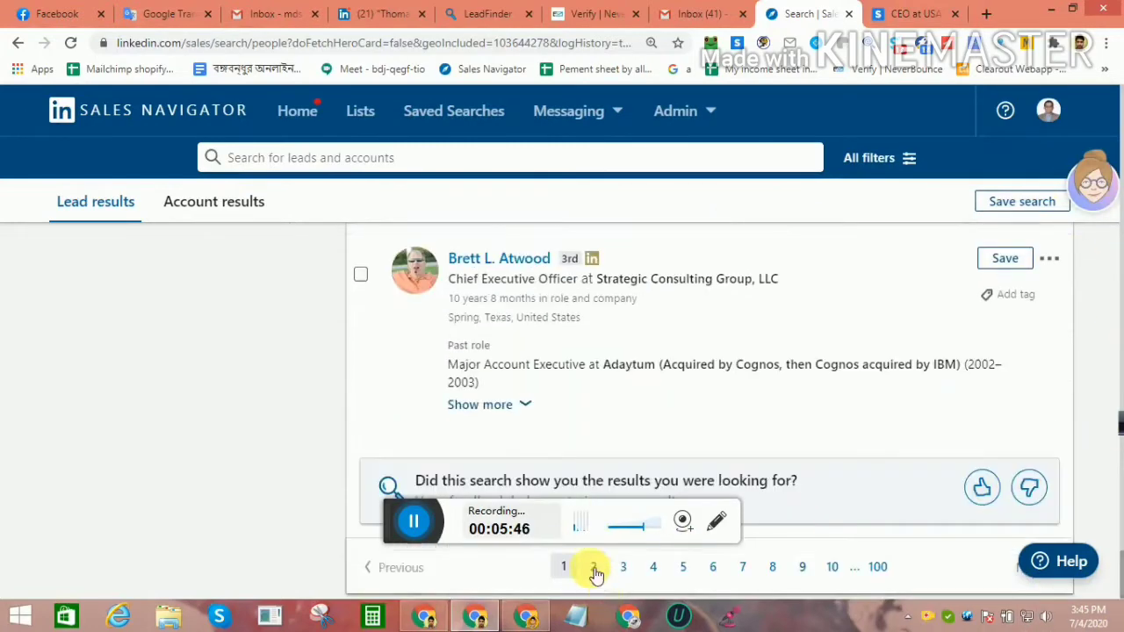
click(596, 568)
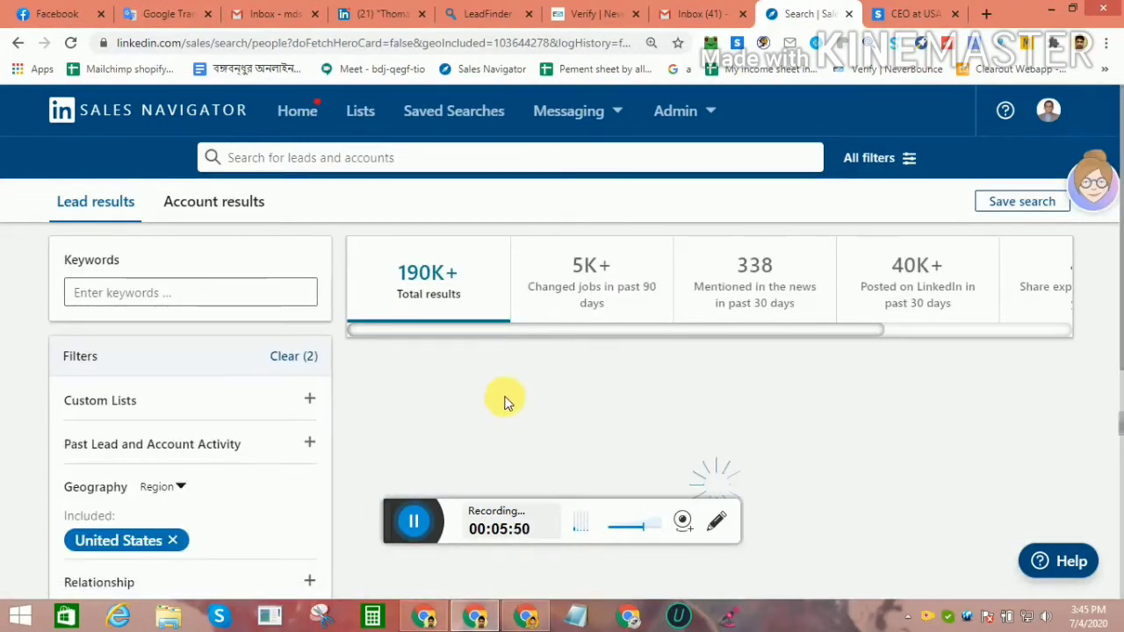
scroll(598, 395, down, 2)
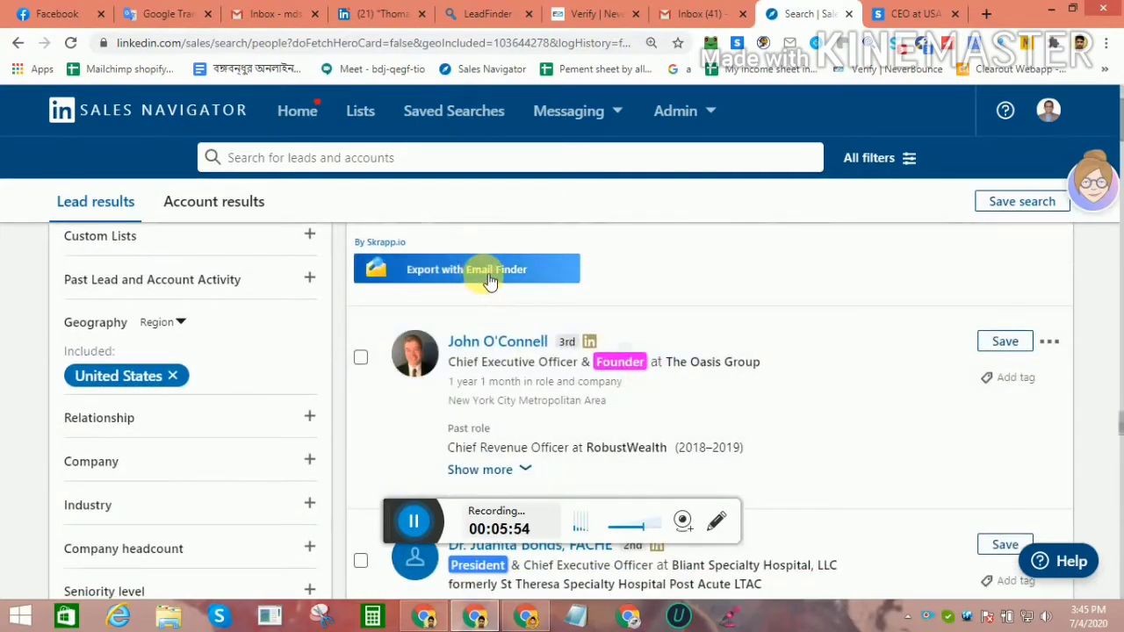
click(484, 278)
Export page 2's 25 leads to CEO at USA (12 emails found) and close the results
click(492, 312)
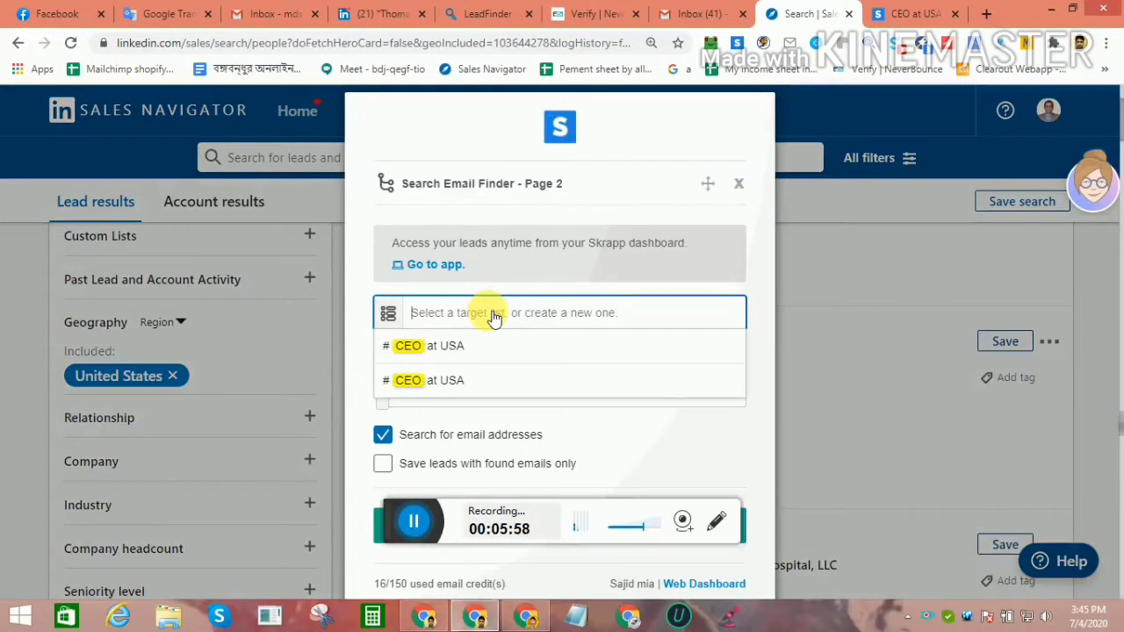
click(497, 354)
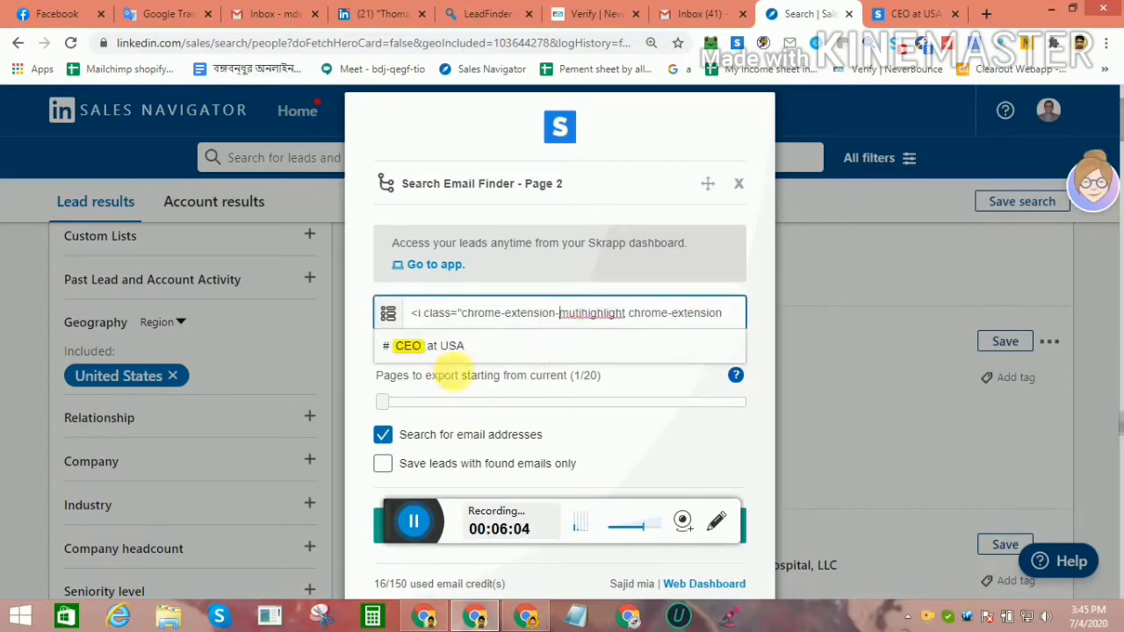
click(450, 348)
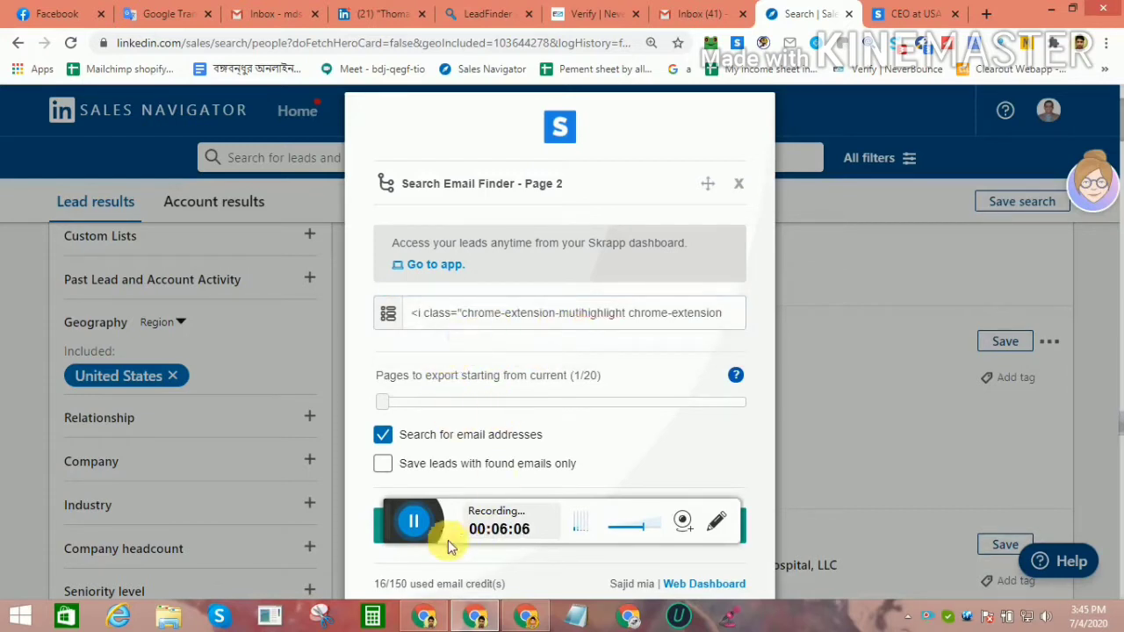
click(378, 527)
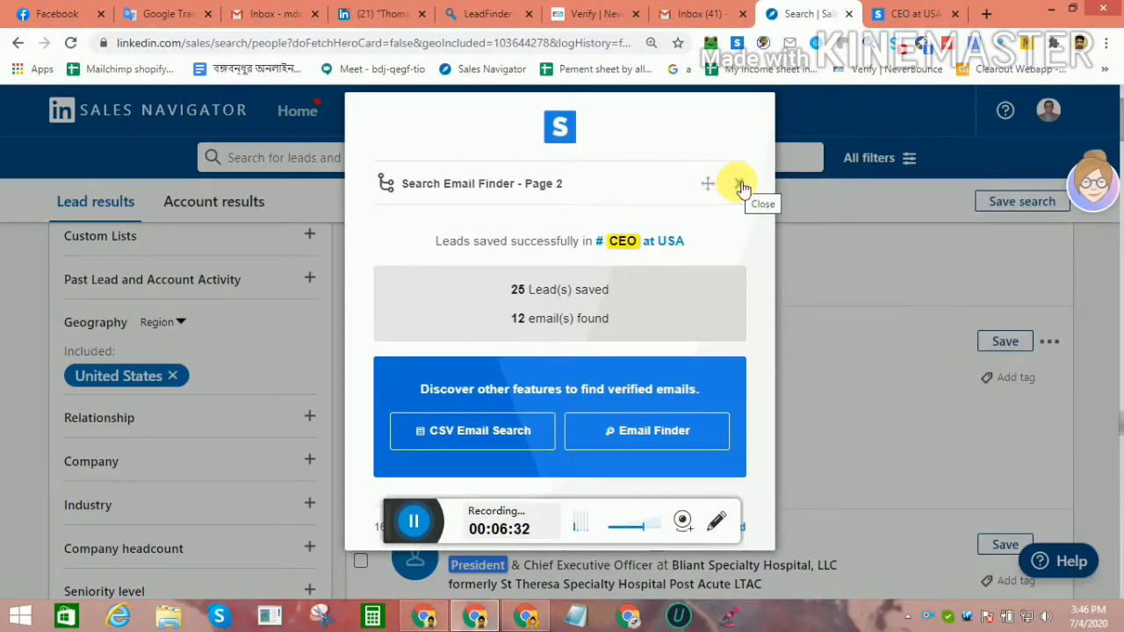
click(742, 189)
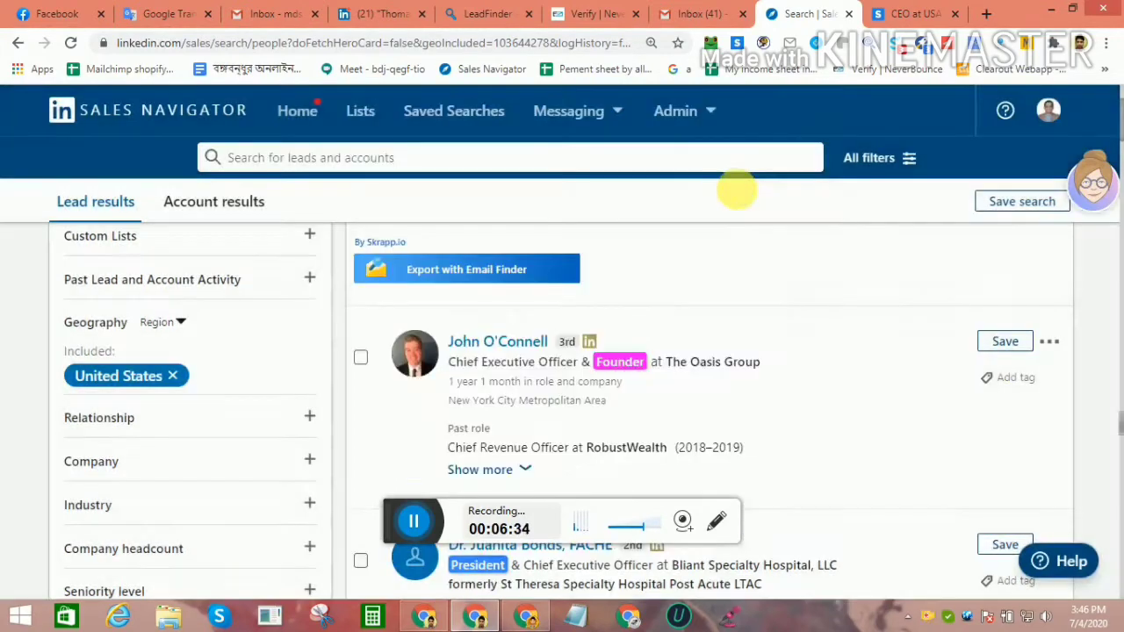
Refresh the Skrapp.io list to show 50 leads and 28 emails, then bring up its download options
click(909, 10)
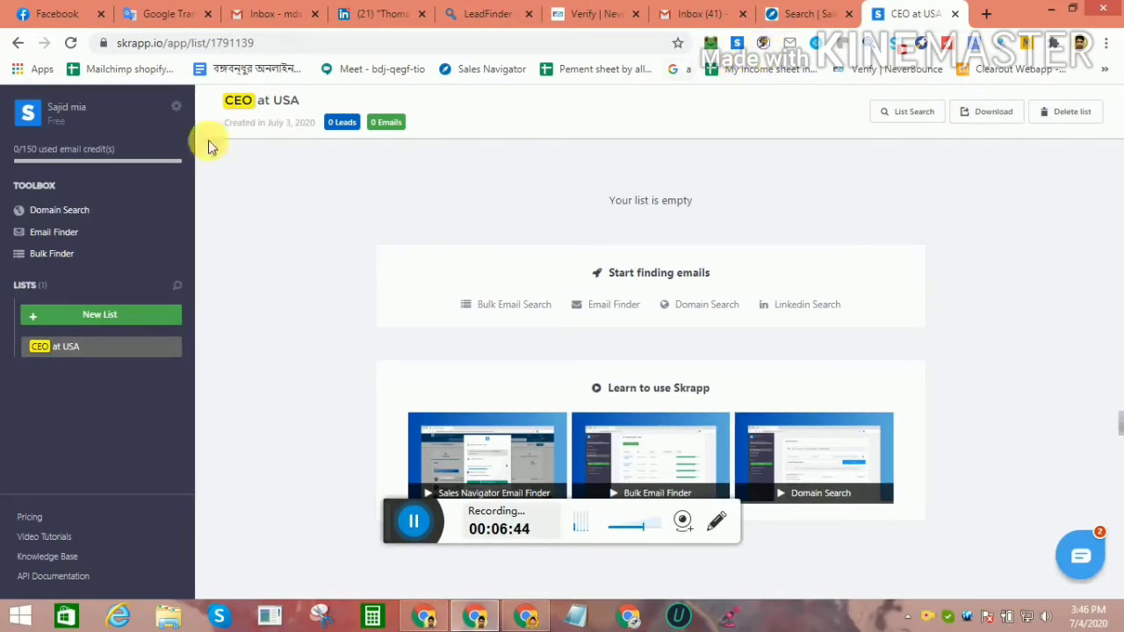
click(70, 42)
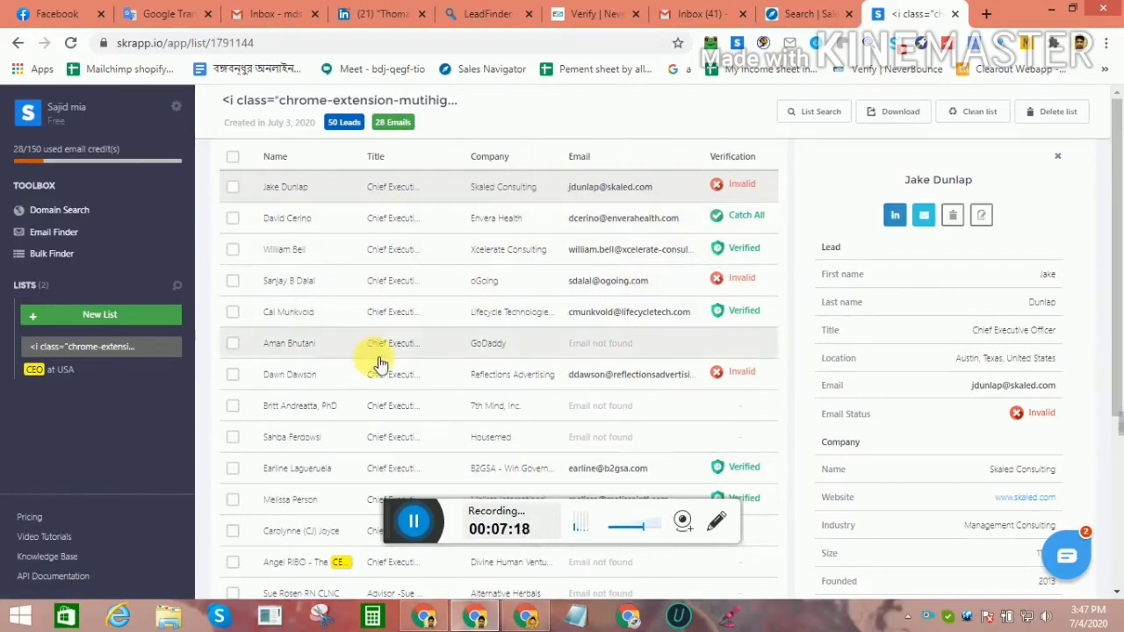
scroll(1004, 322, down, 3)
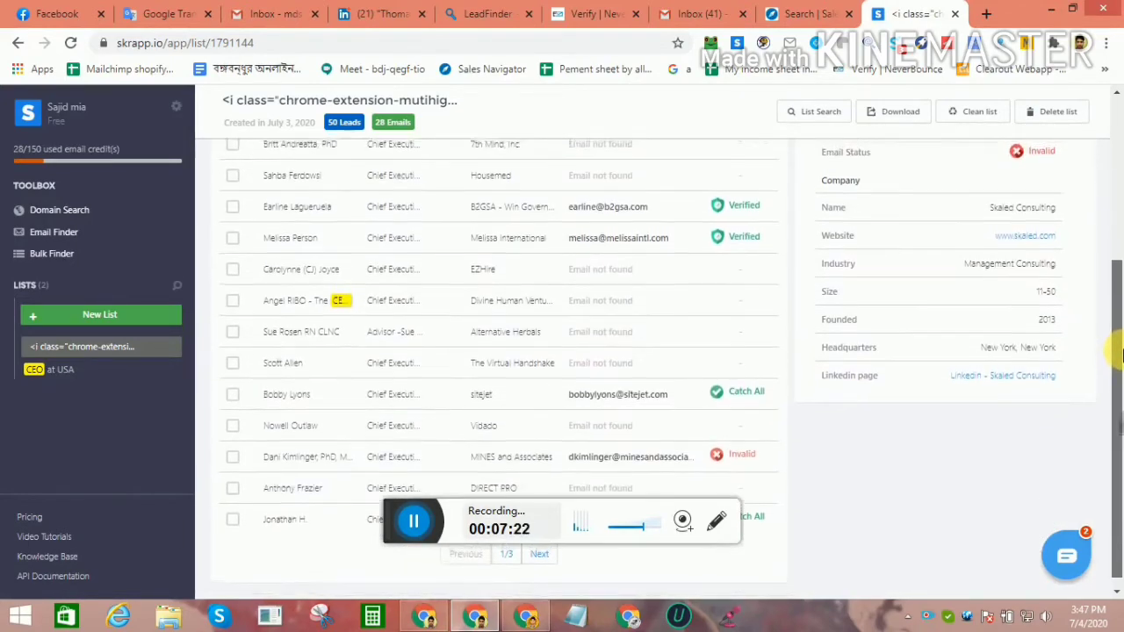
drag(1120, 354, 1108, 254)
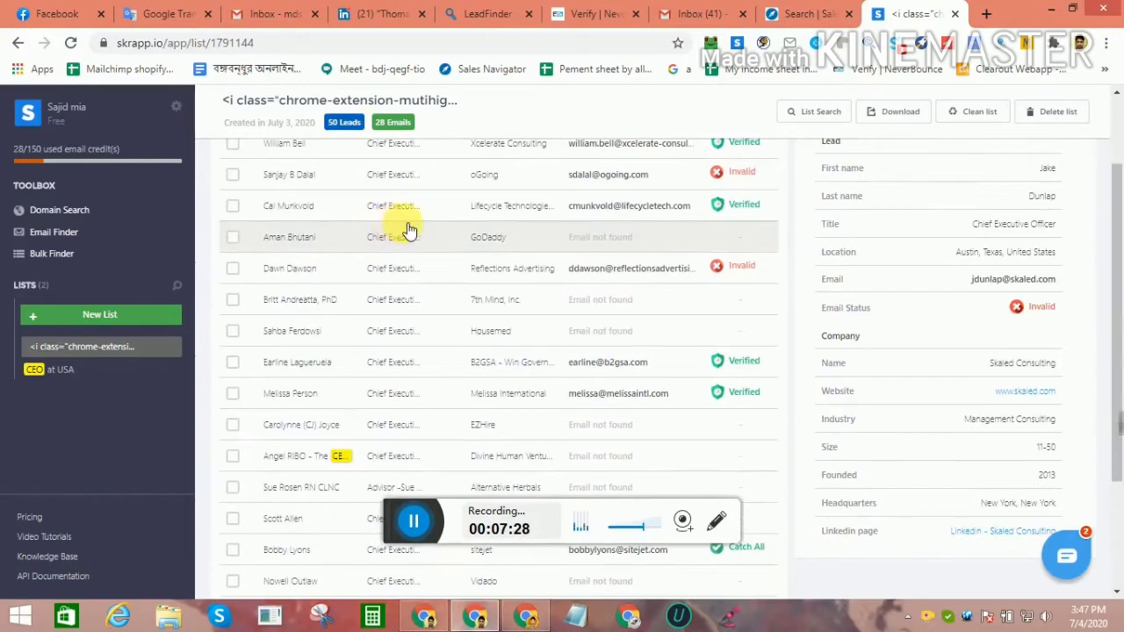
click(904, 124)
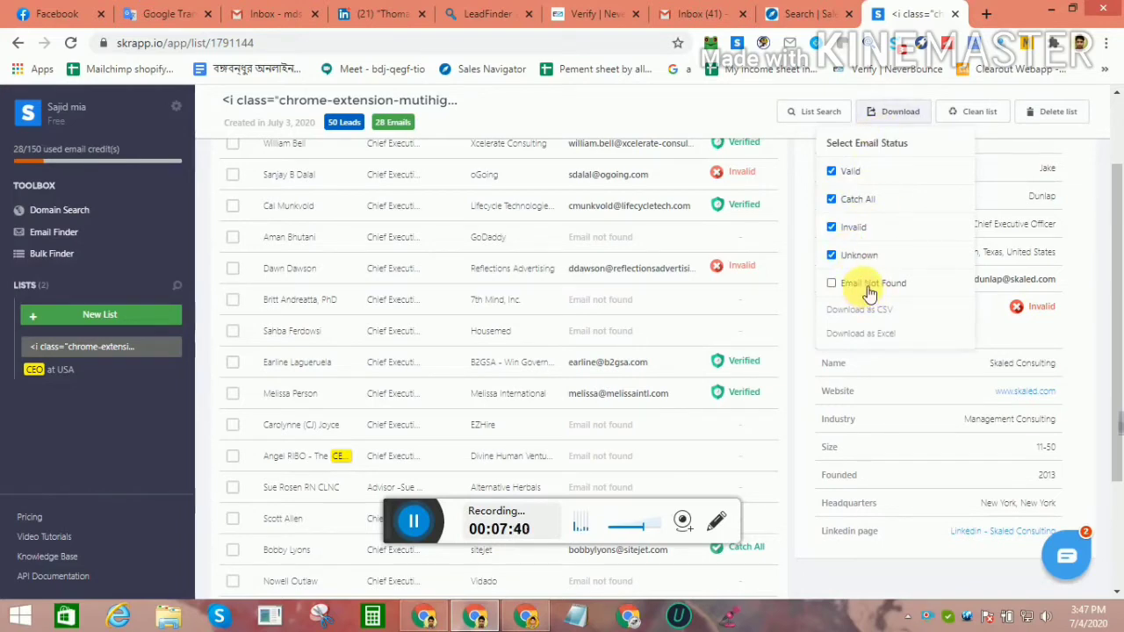
Exclude Invalid, Unknown and Email Not Found statuses and download the 21-lead Excel file
click(860, 201)
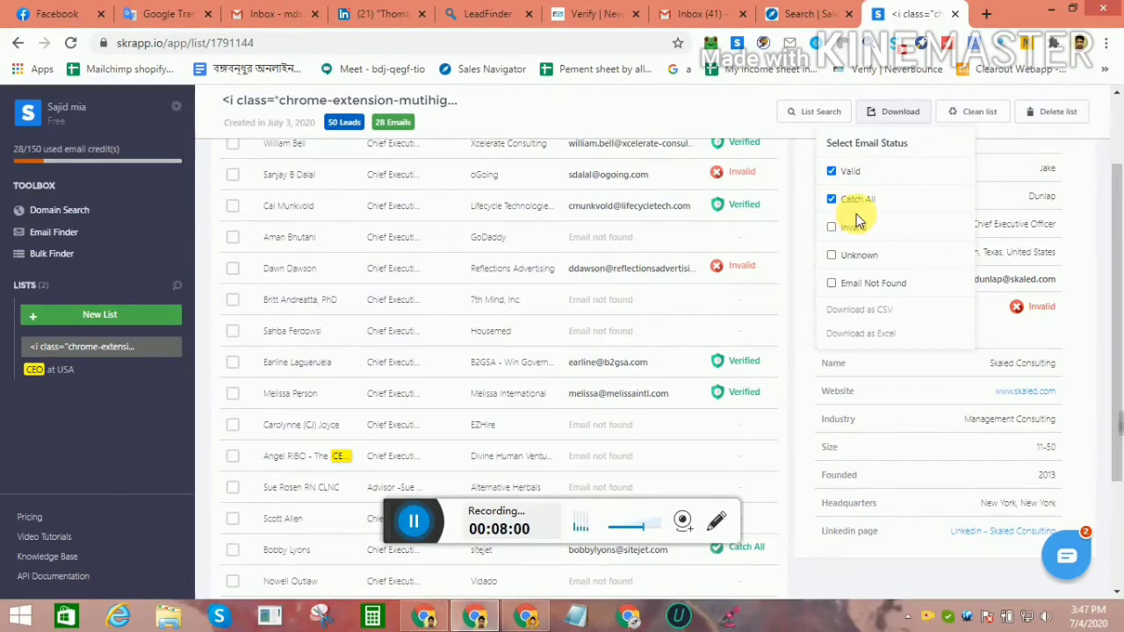
click(909, 337)
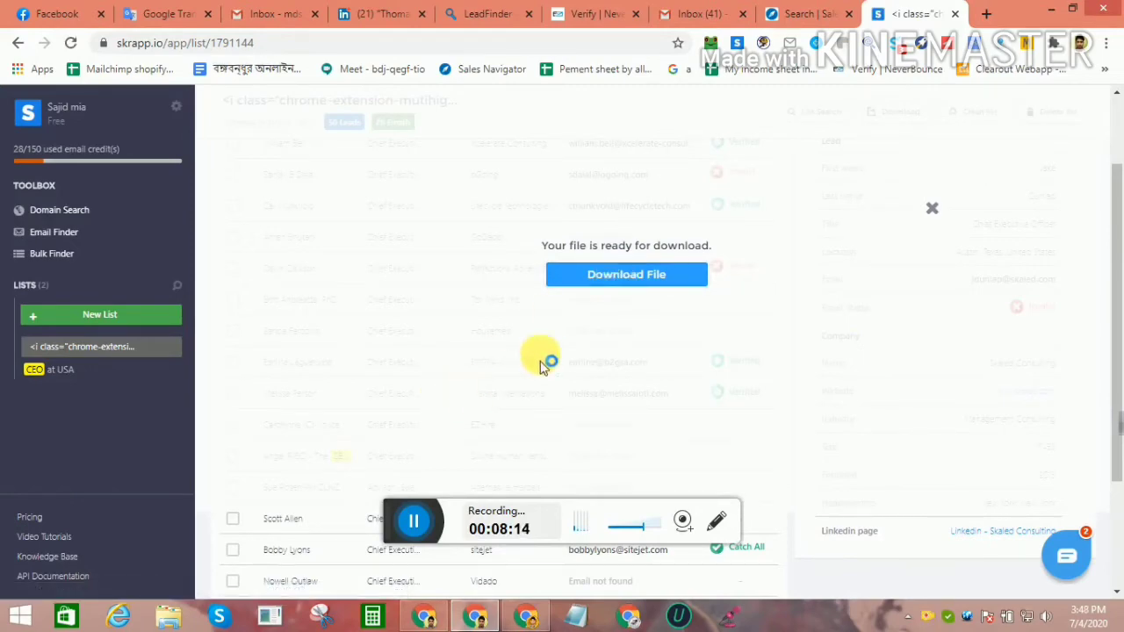
click(615, 279)
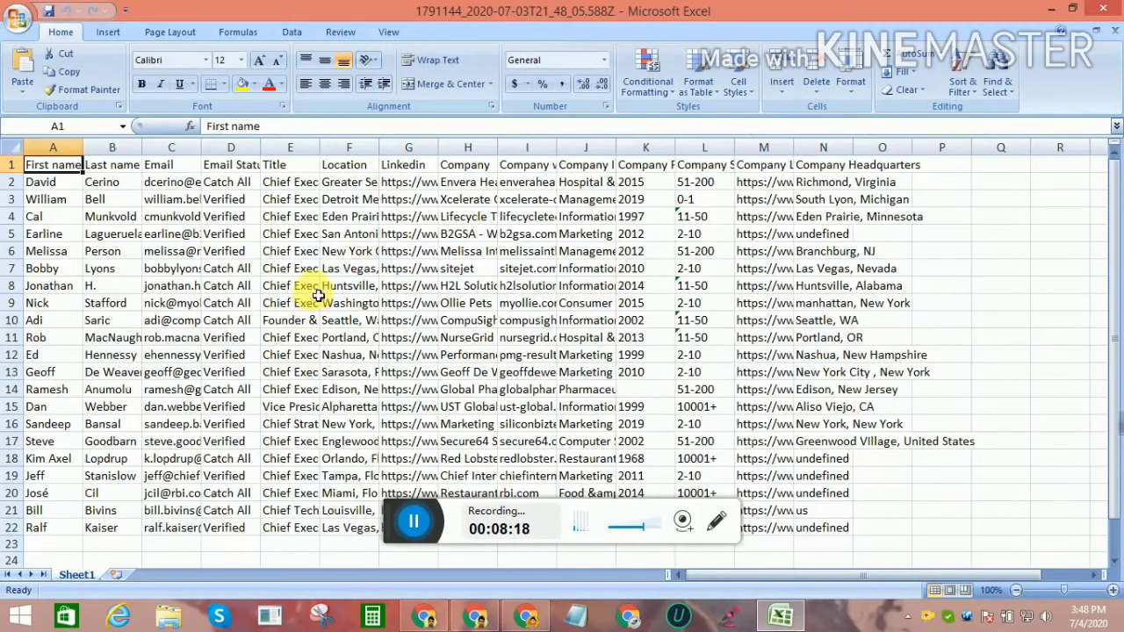
Inspect sample lead entries: location, email status, LinkedIn URL, company website and titles
click(348, 268)
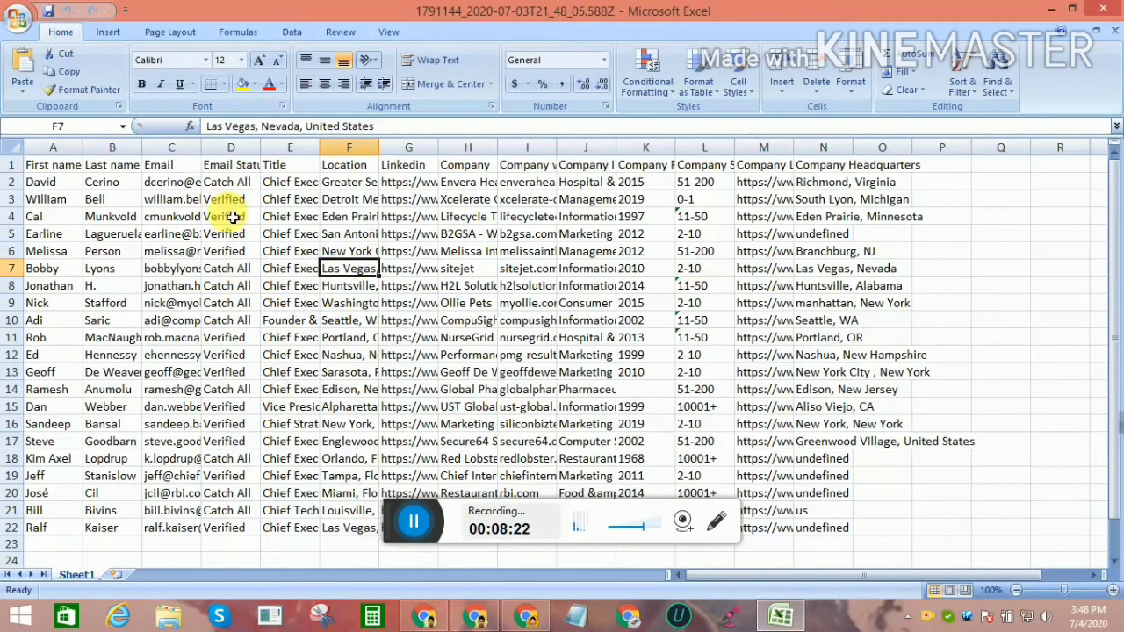
click(230, 335)
drag(228, 166, 217, 529)
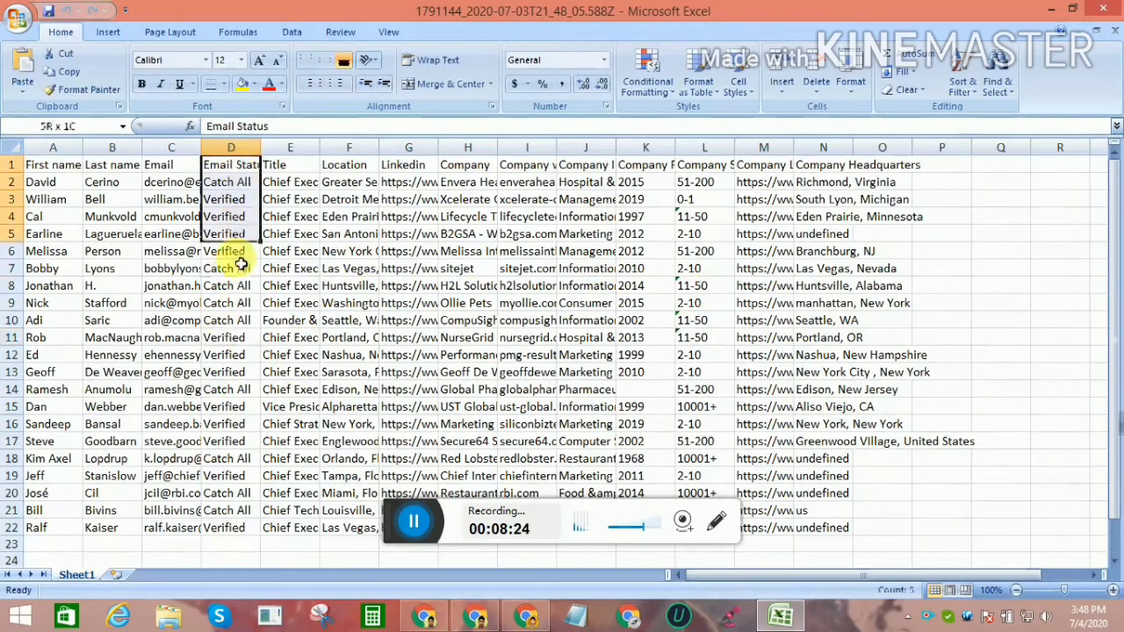
double_click(391, 355)
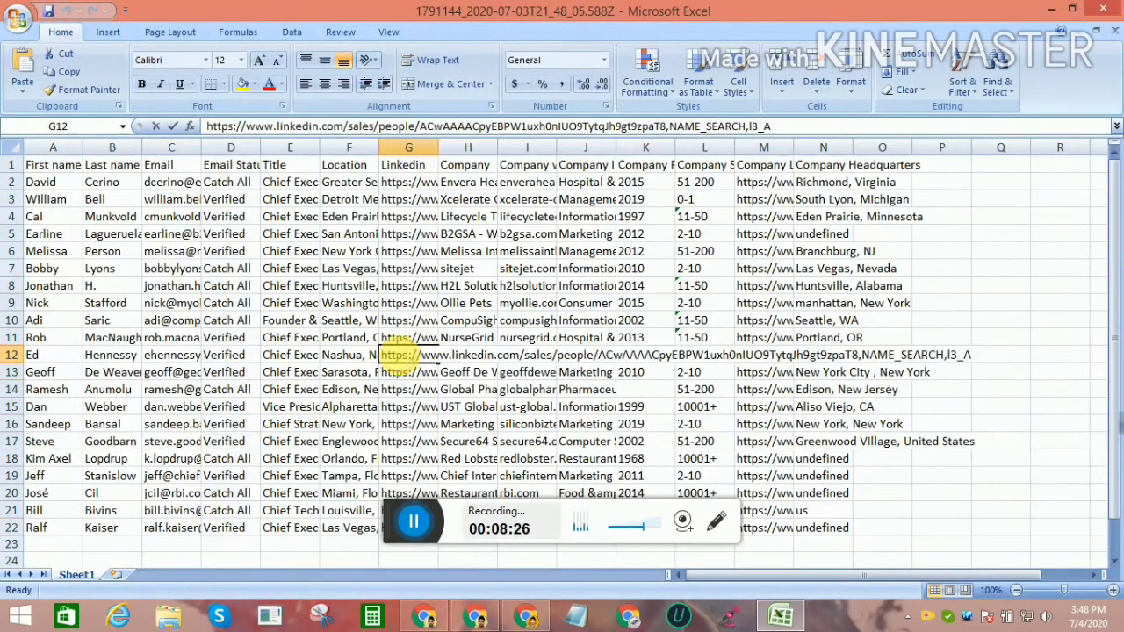
click(230, 527)
click(519, 319)
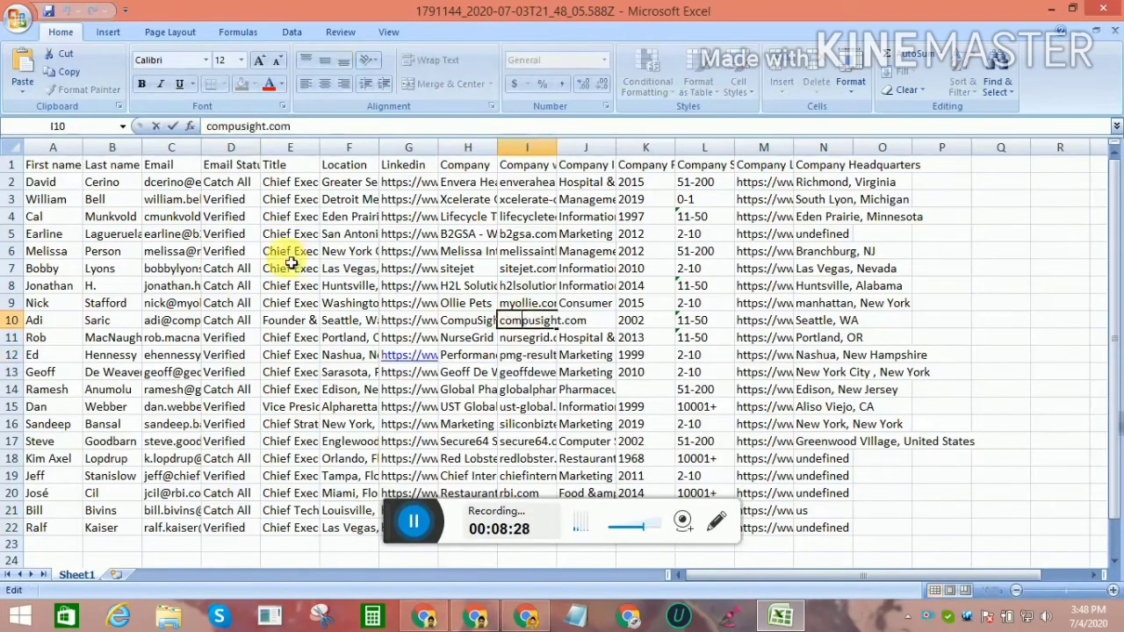
click(284, 253)
click(281, 181)
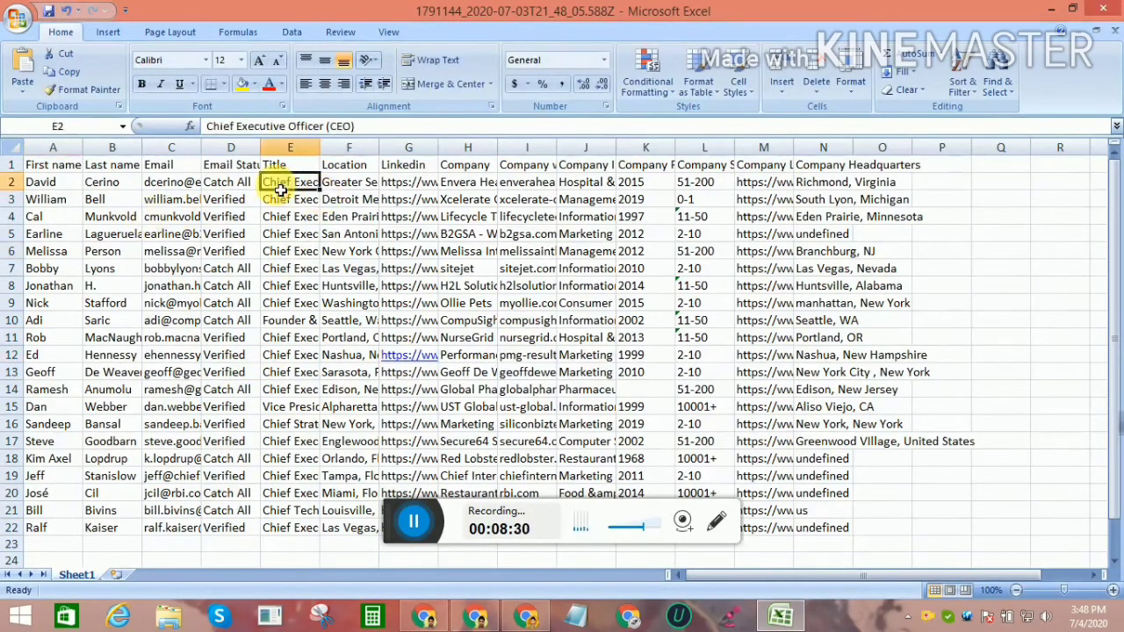
click(284, 251)
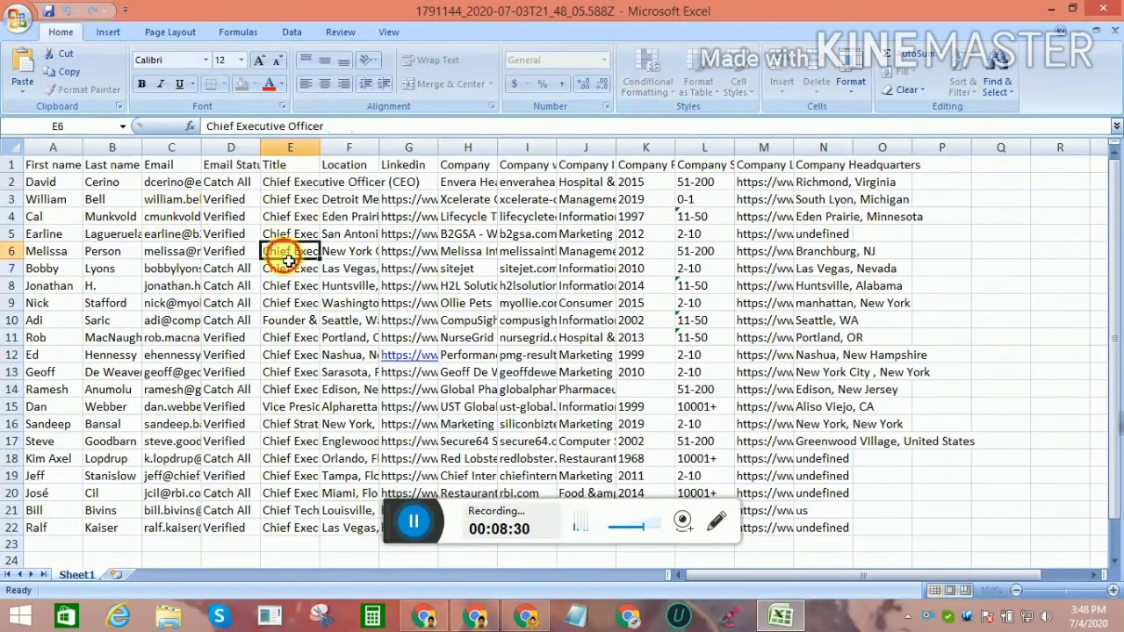
Resize column D so the Email Status header and its values fit
click(55, 165)
click(123, 165)
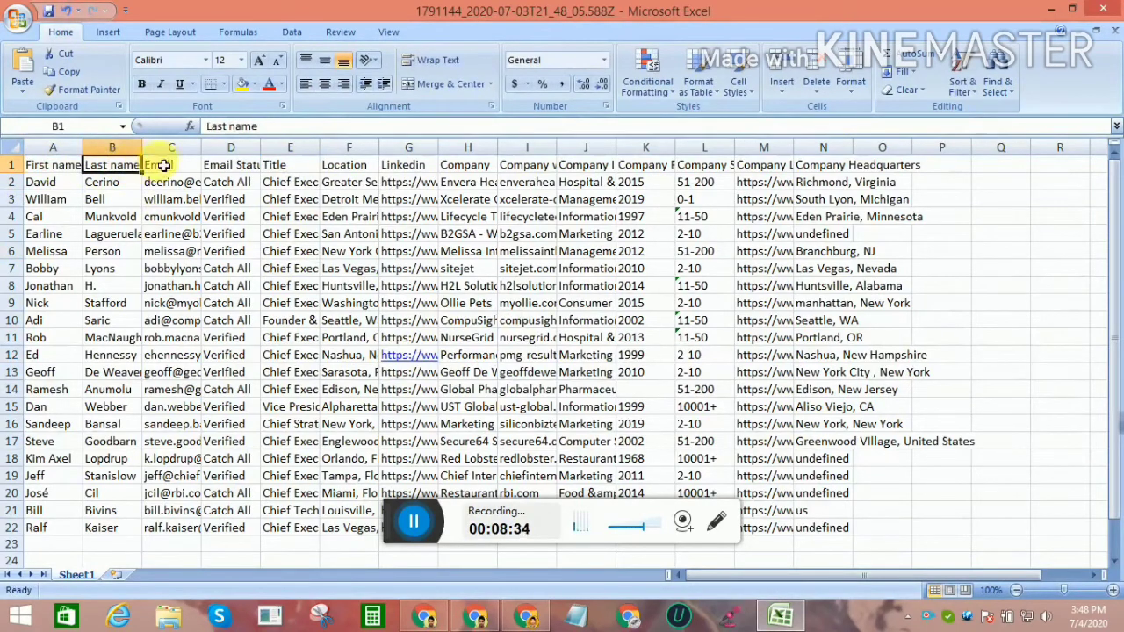
click(175, 167)
double_click(246, 165)
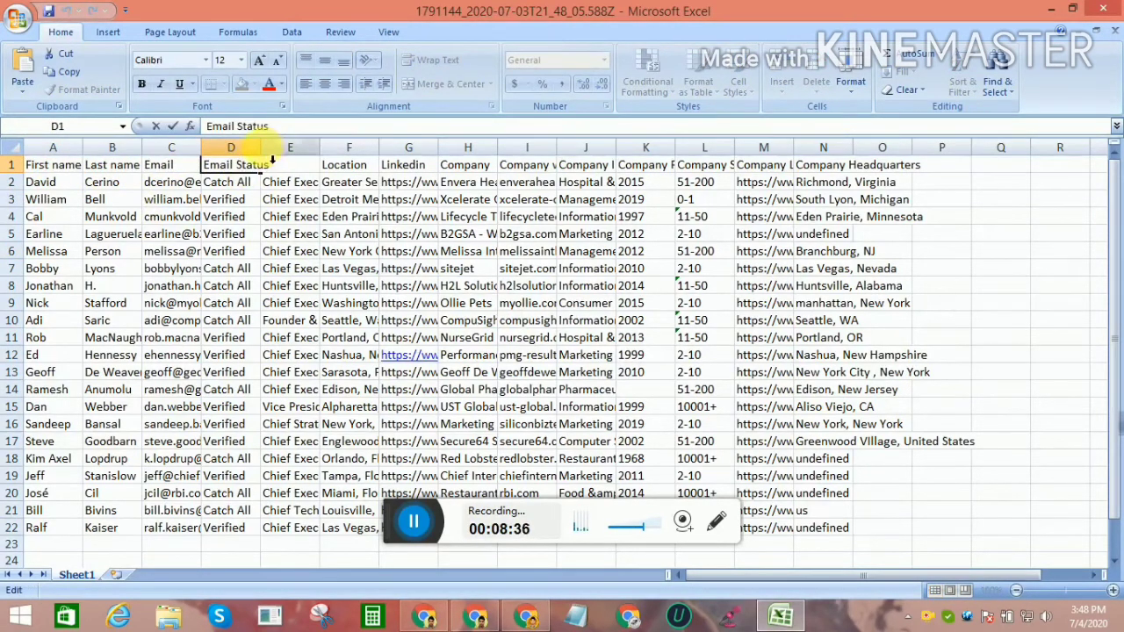
click(338, 251)
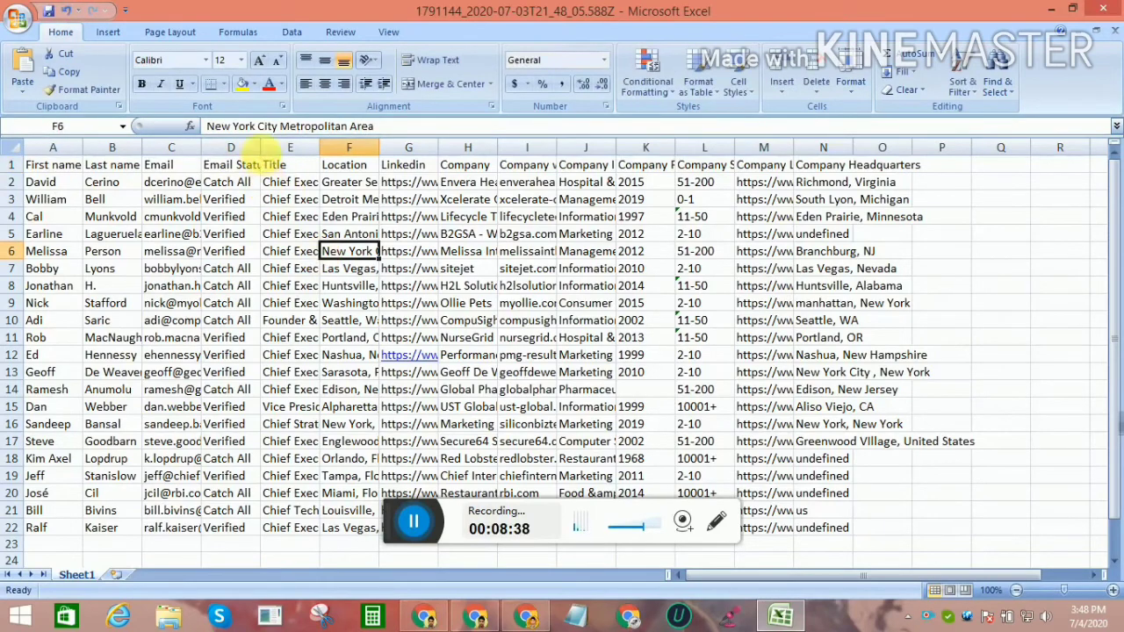
drag(267, 155, 300, 155)
click(251, 166)
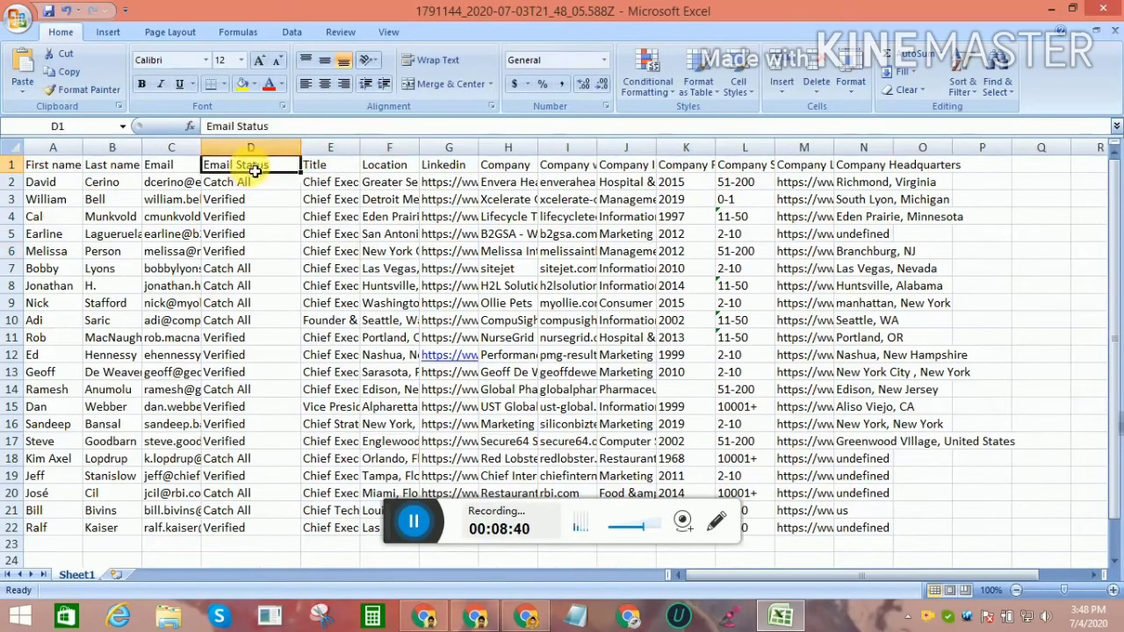
click(279, 237)
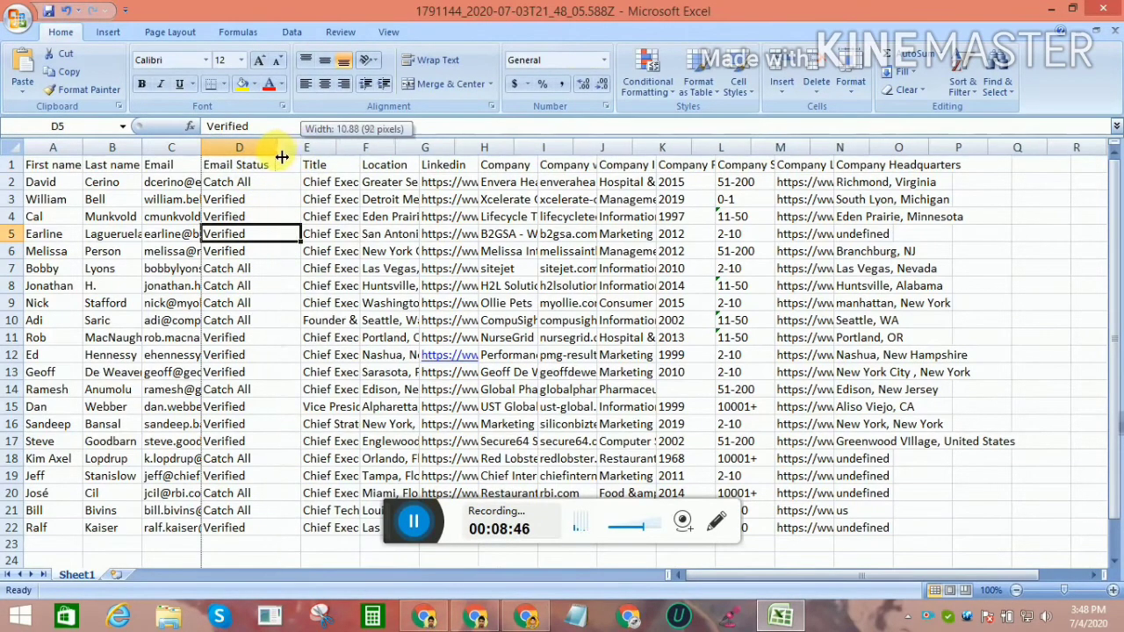
drag(308, 155, 281, 156)
Review the entries in the Title and Location columns
click(309, 164)
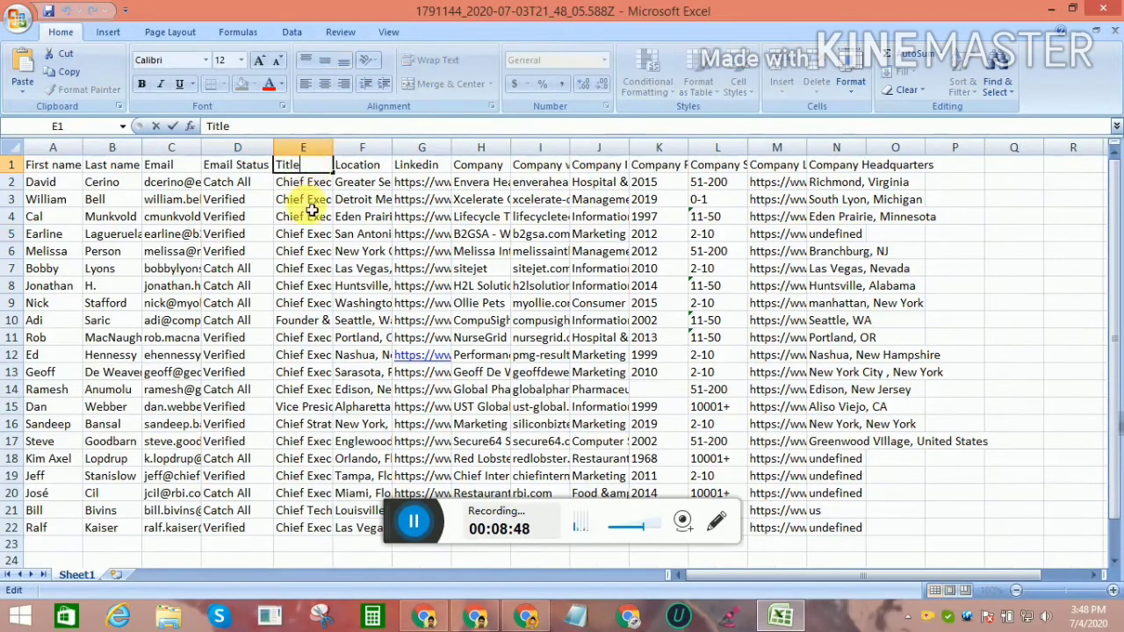
click(320, 148)
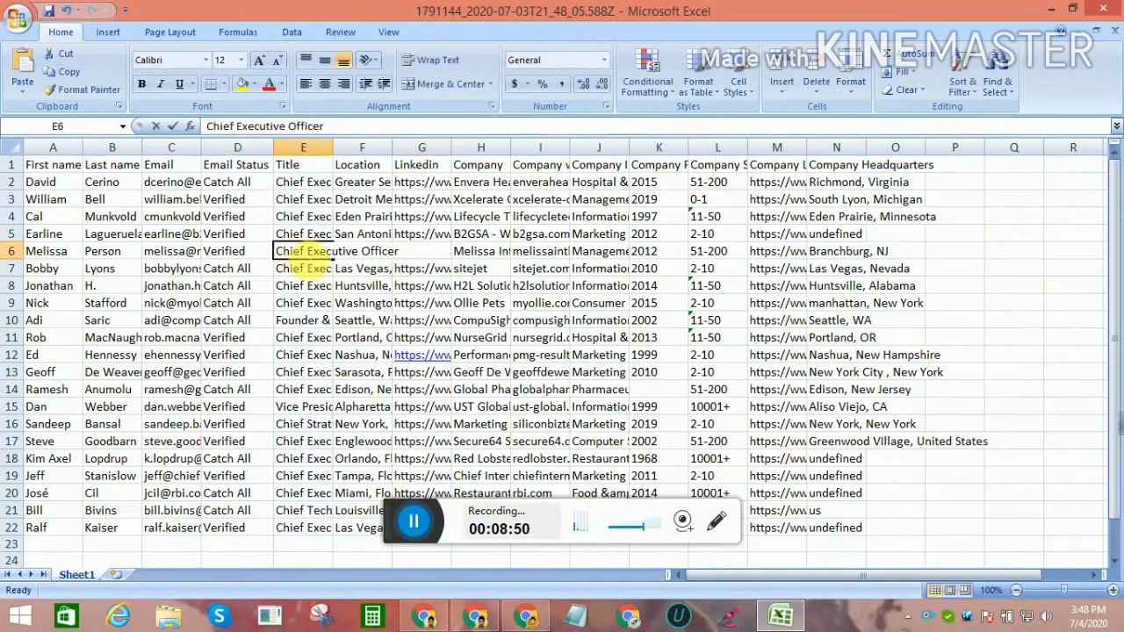
click(299, 286)
key(ctrl+Down)
click(303, 355)
click(303, 389)
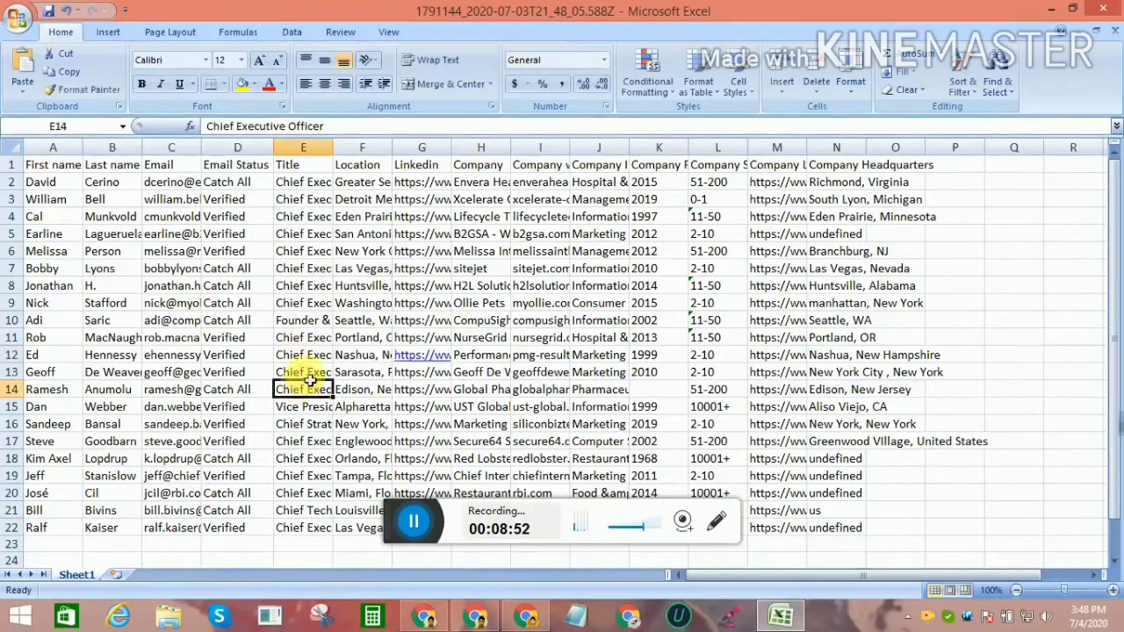
click(356, 163)
click(362, 216)
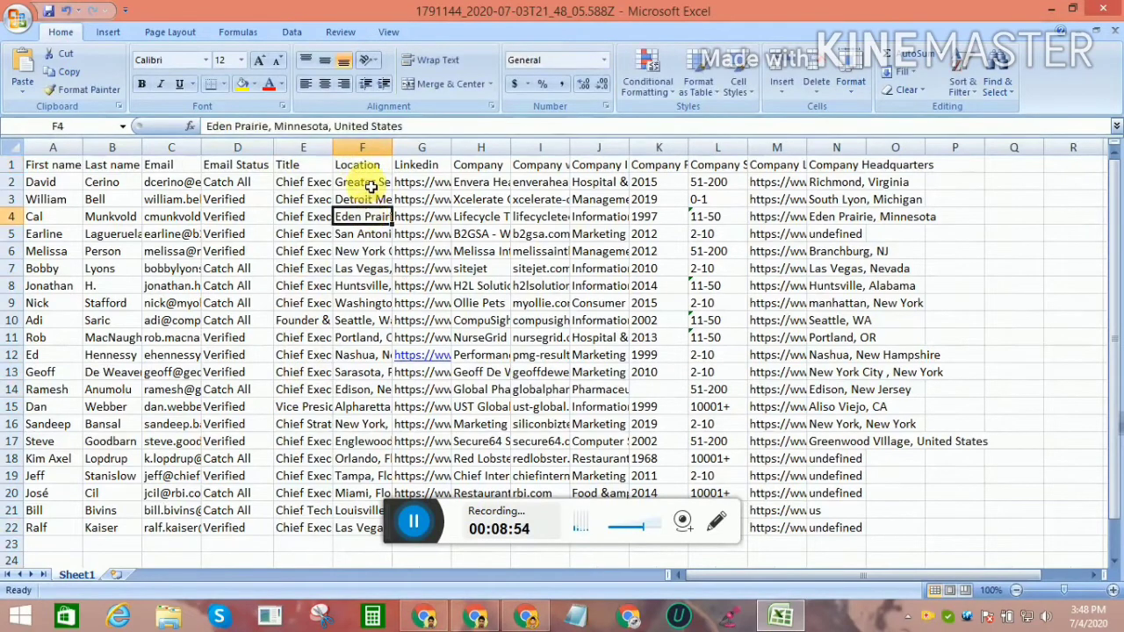
click(360, 182)
click(369, 237)
drag(362, 182, 352, 527)
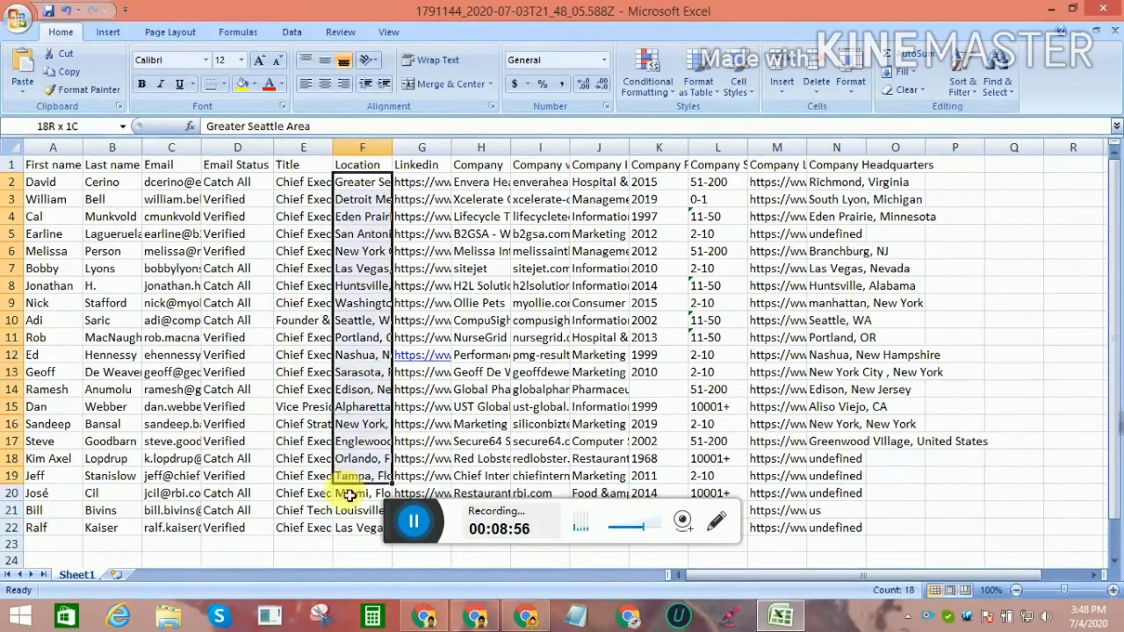
Select and review the LinkedIn profile links and company names
click(480, 285)
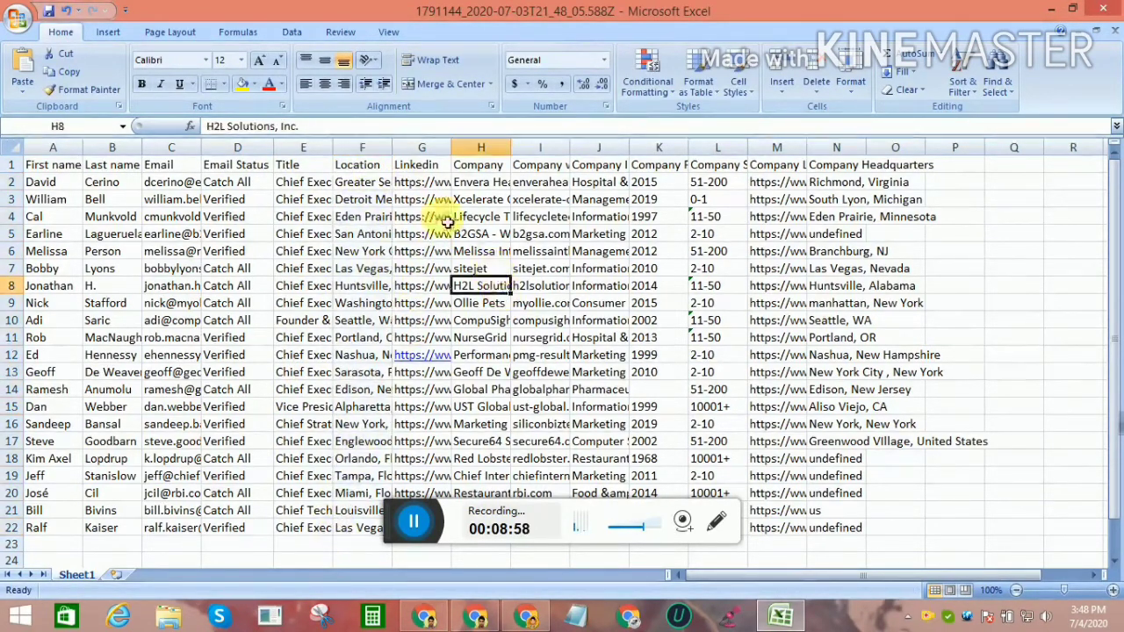
drag(421, 182, 402, 532)
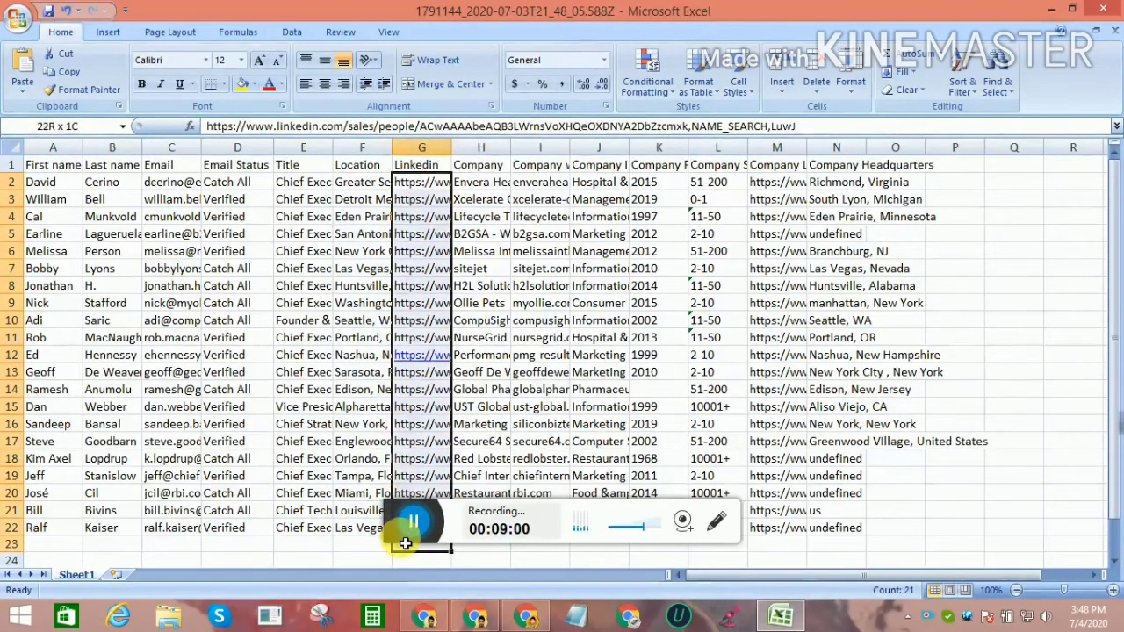
click(536, 321)
click(484, 169)
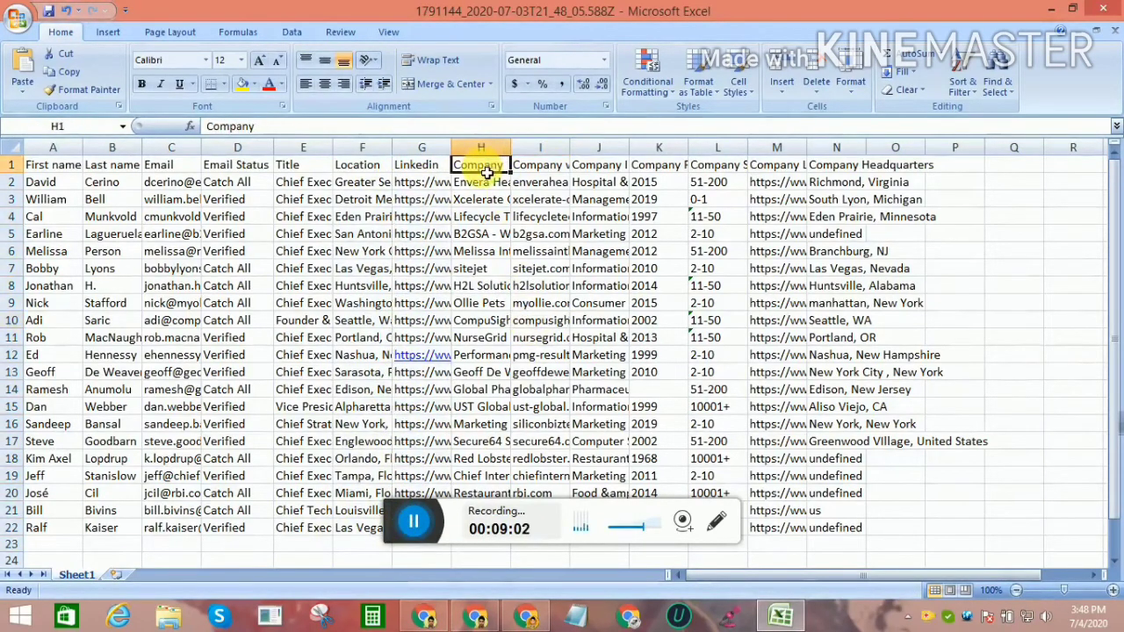
drag(491, 167, 492, 496)
click(599, 286)
drag(480, 181, 498, 531)
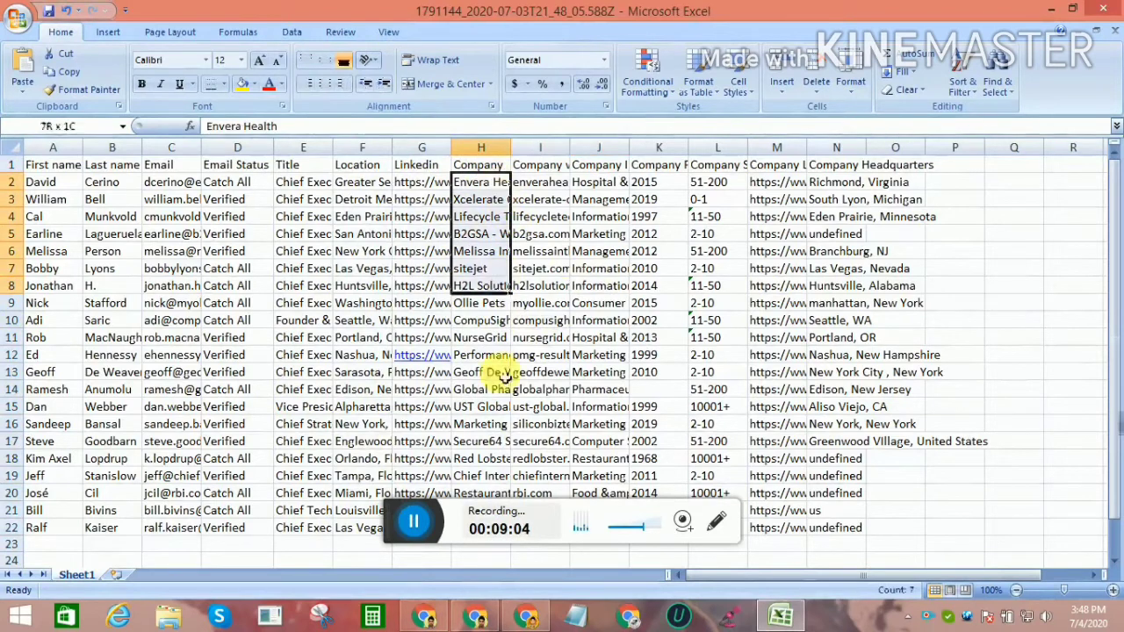
Widen the Company website column so domains like enverahealth.com show in full
click(538, 164)
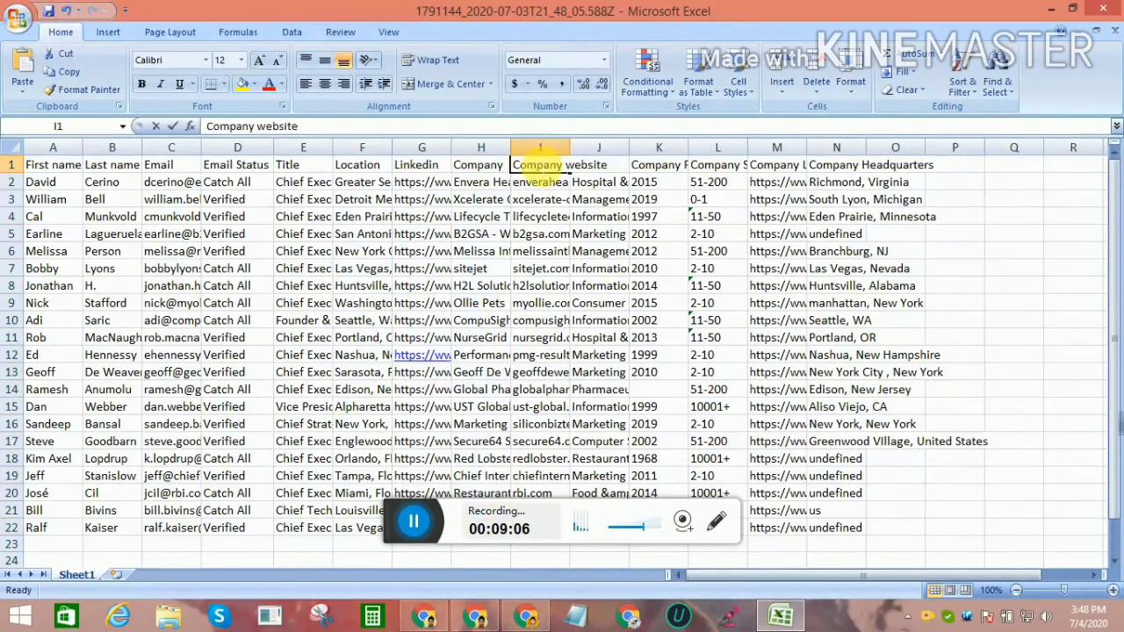
double_click(562, 182)
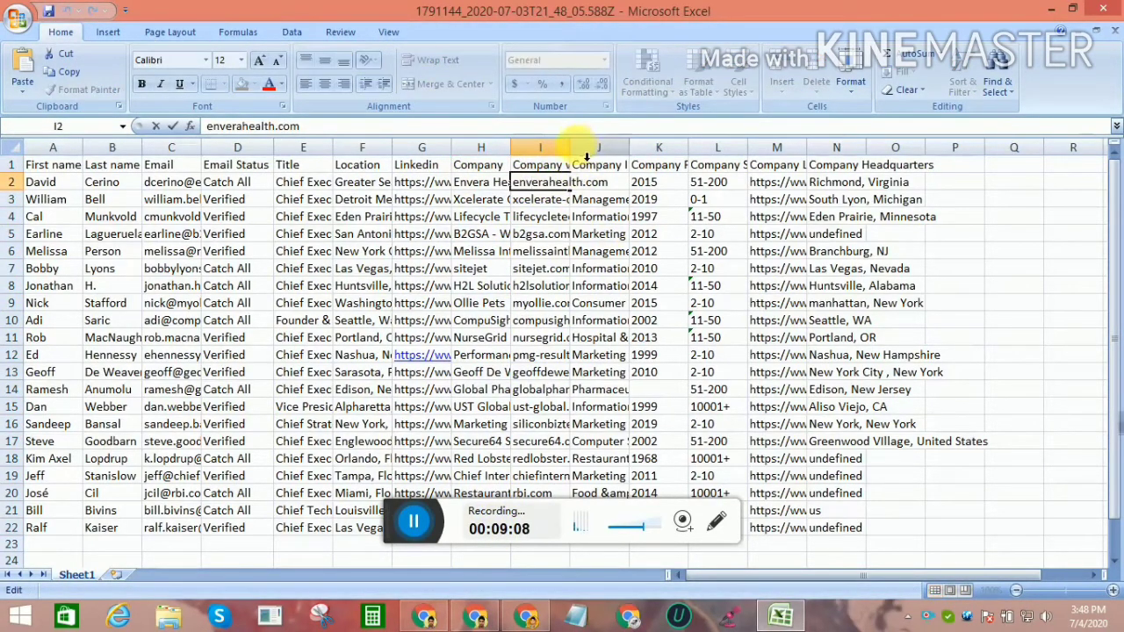
click(606, 216)
drag(571, 147, 733, 167)
click(645, 338)
scroll(579, 239, down, 4)
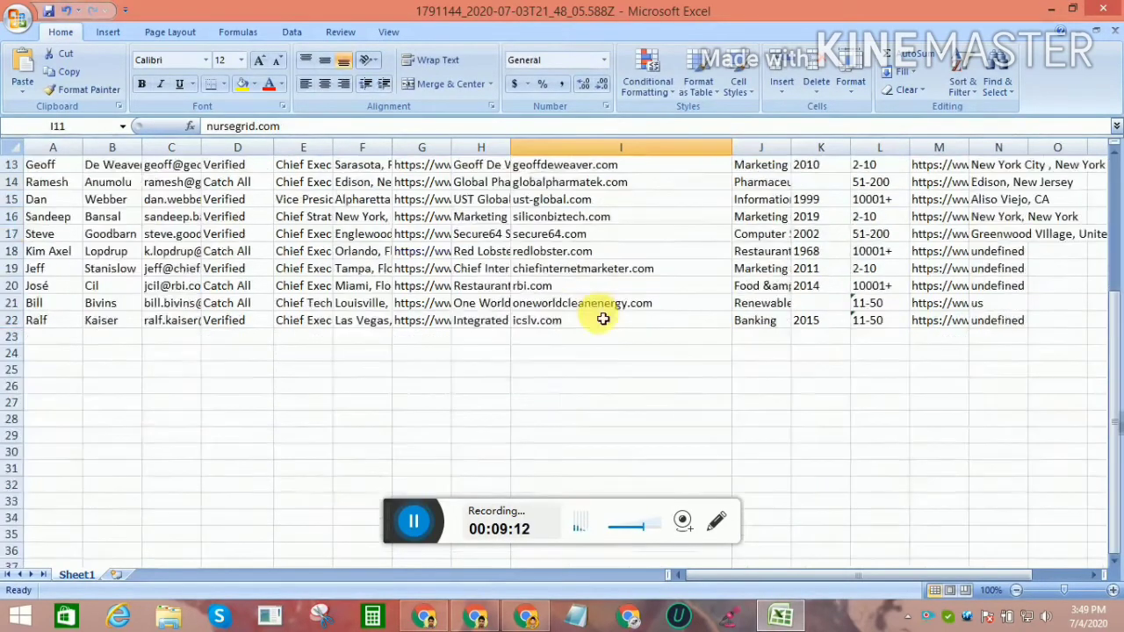
scroll(603, 321, up, 2)
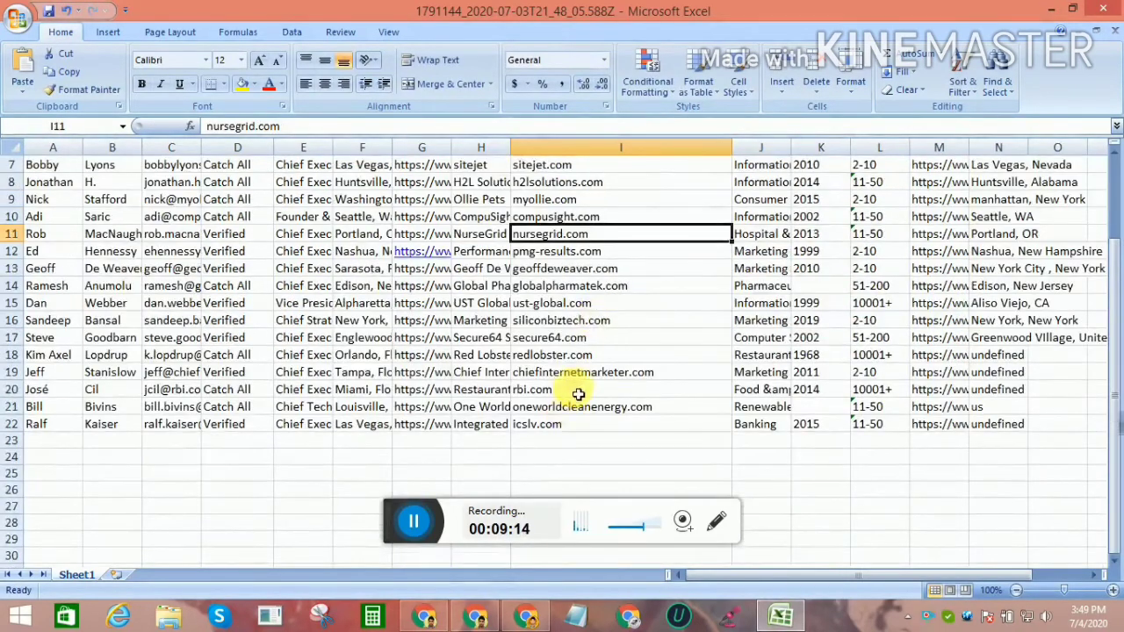
scroll(577, 387, up, 2)
Narrow Company website back, and test wider Industry and Founded columns before restoring them
click(647, 168)
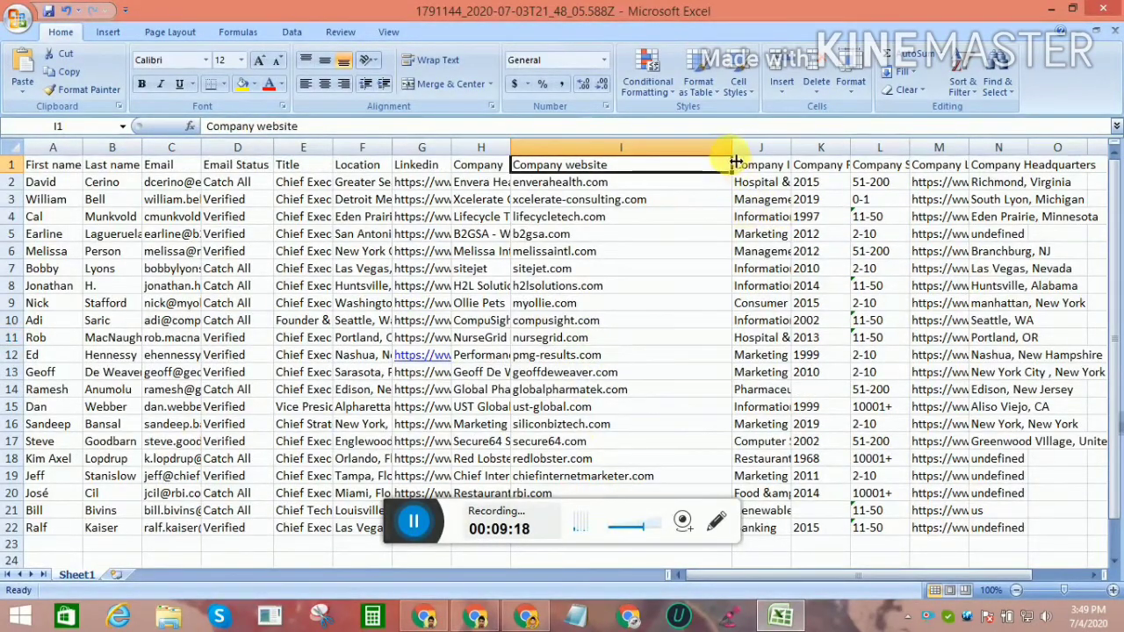
mouse_move(734, 154)
mouse_down()
mouse_move(572, 151)
mouse_move(784, 150)
mouse_up()
mouse_move(653, 168)
mouse_down()
mouse_move(652, 481)
mouse_move(665, 433)
mouse_up()
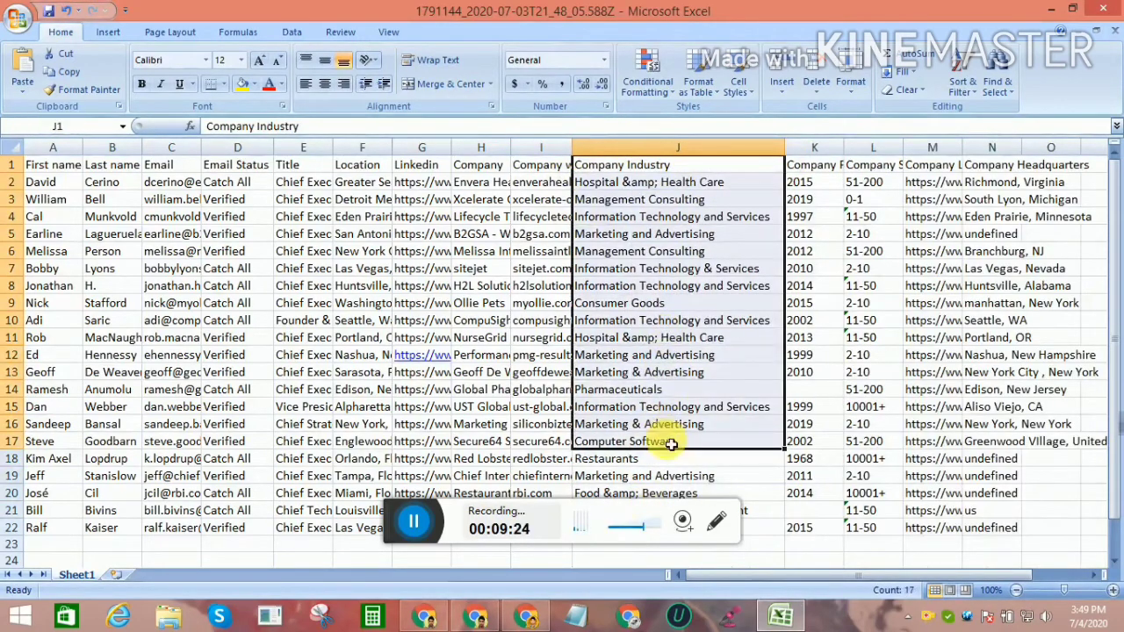
click(839, 340)
drag(787, 154, 605, 154)
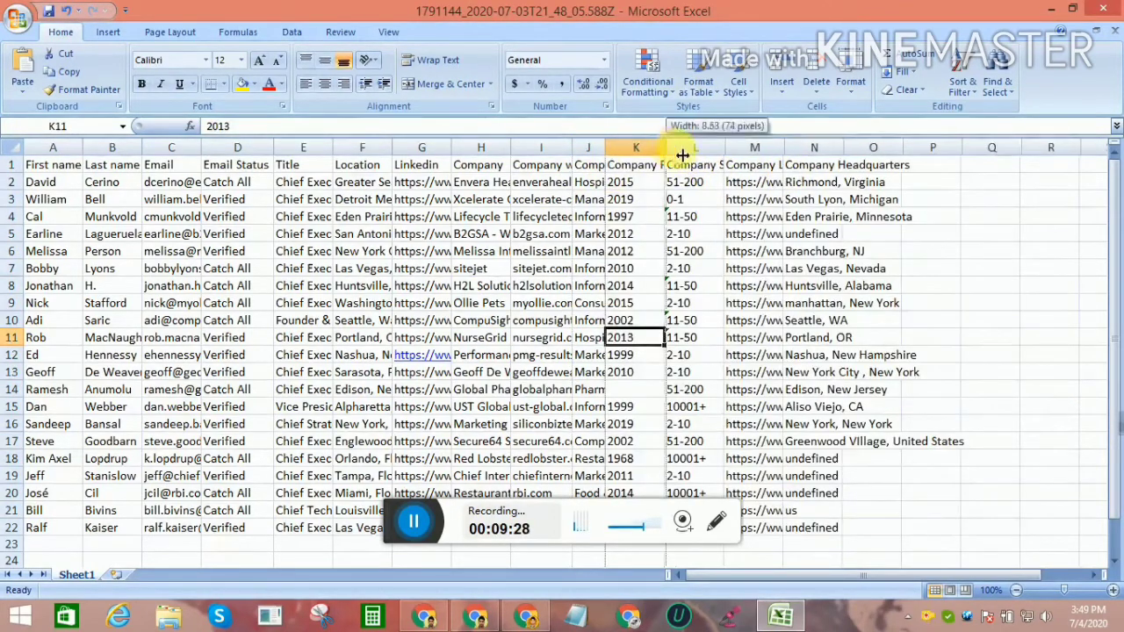
drag(676, 154, 825, 158)
drag(708, 182, 708, 526)
click(781, 256)
key(Right)
key(Right)
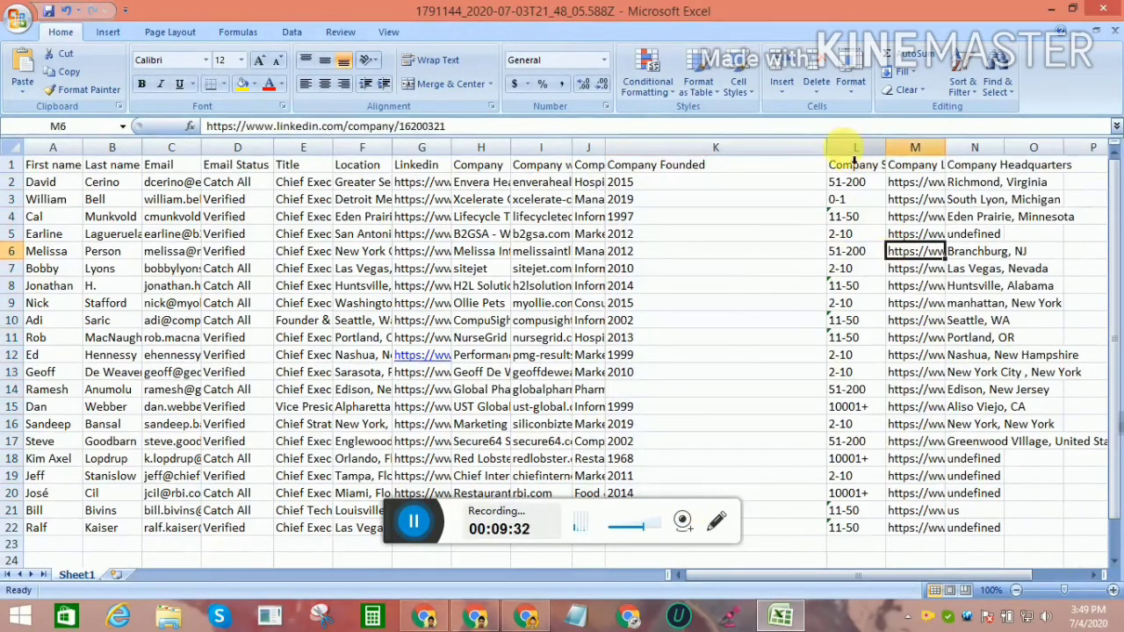
drag(835, 156, 662, 155)
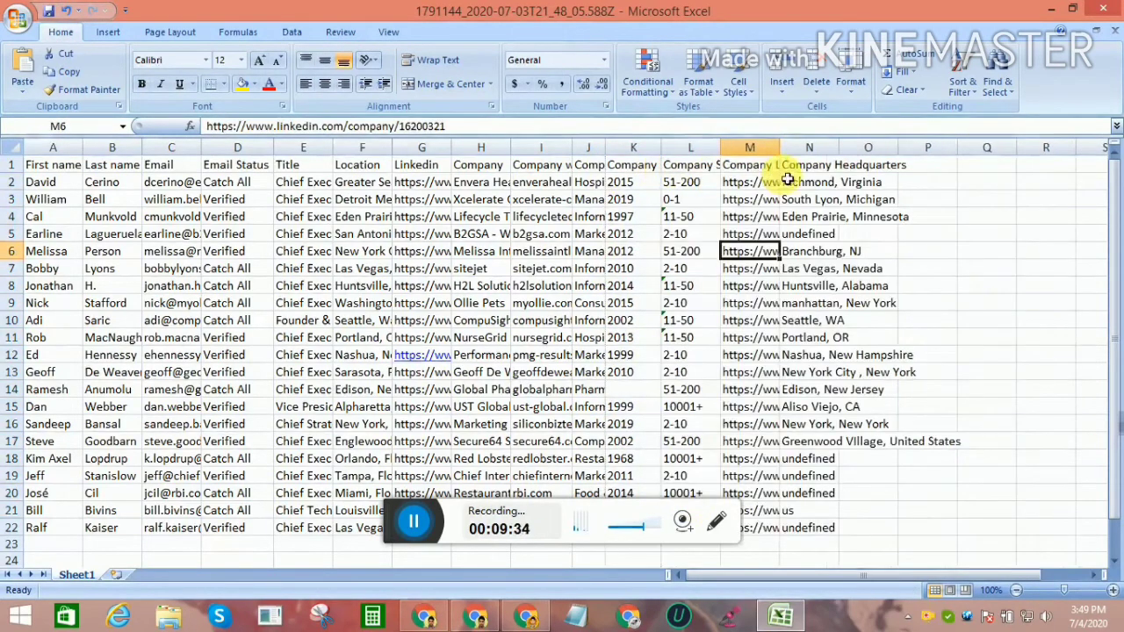
Fit column L to company sizes, restore column M, and widen column N for headquarters
drag(728, 148, 848, 148)
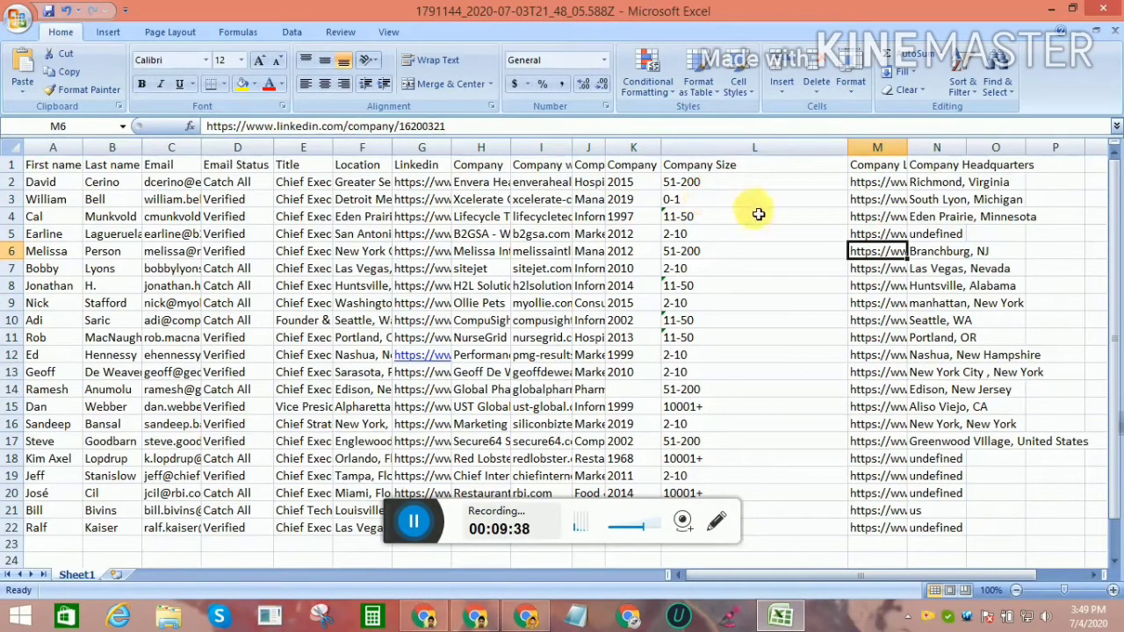
mouse_move(849, 149)
mouse_down()
mouse_move(729, 164)
mouse_move(938, 147)
mouse_up()
drag(825, 182, 816, 521)
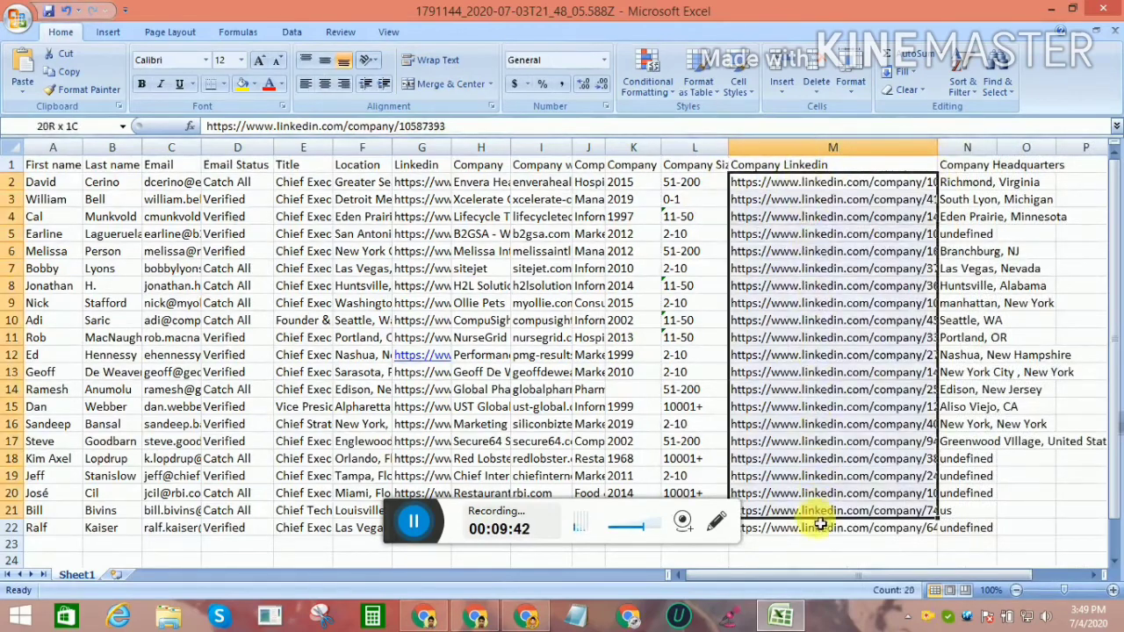
click(967, 373)
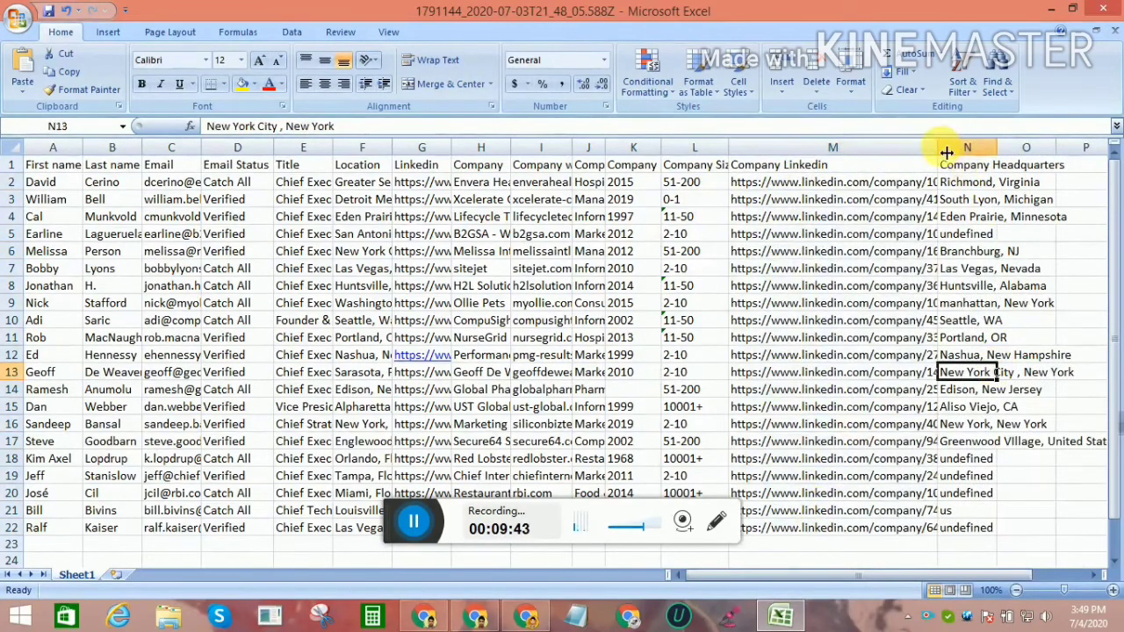
drag(947, 149, 767, 149)
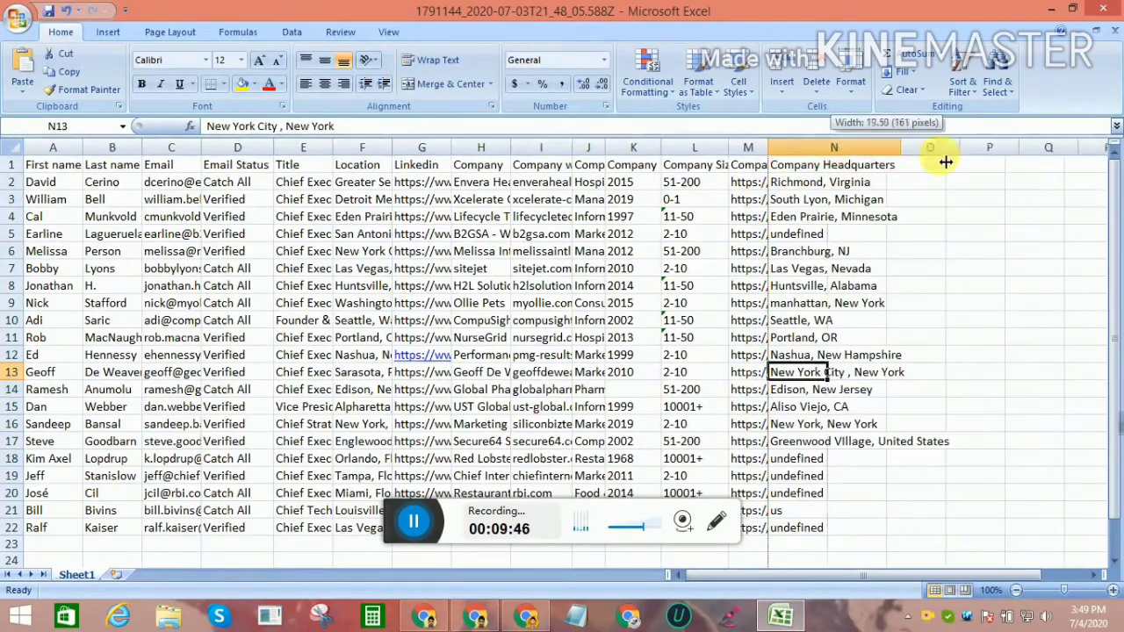
drag(838, 149, 981, 147)
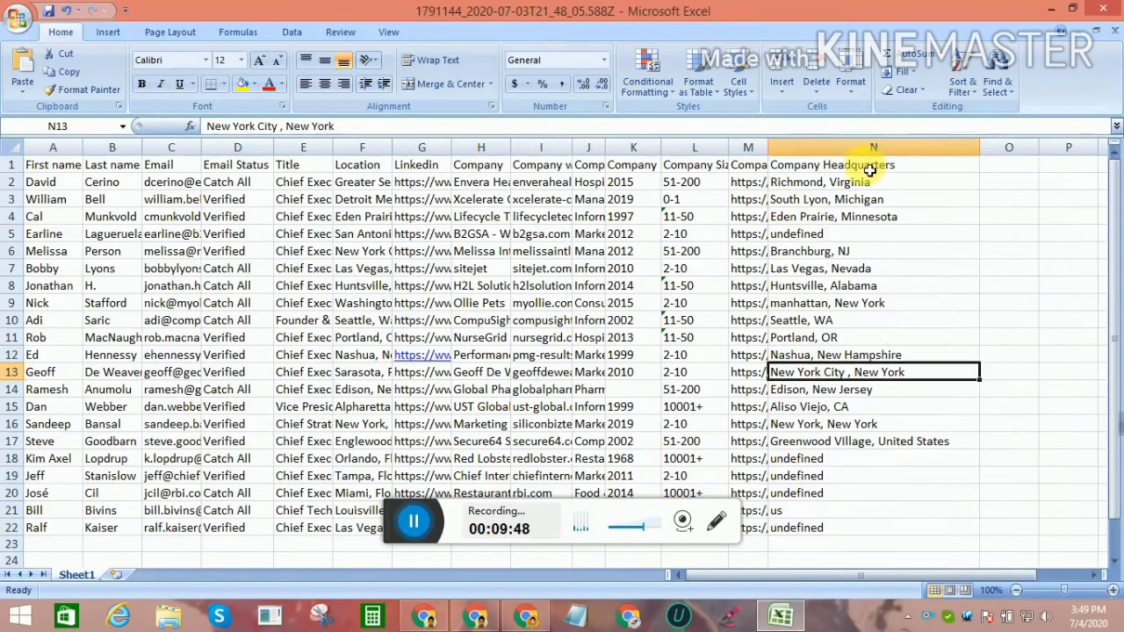
drag(869, 171, 874, 525)
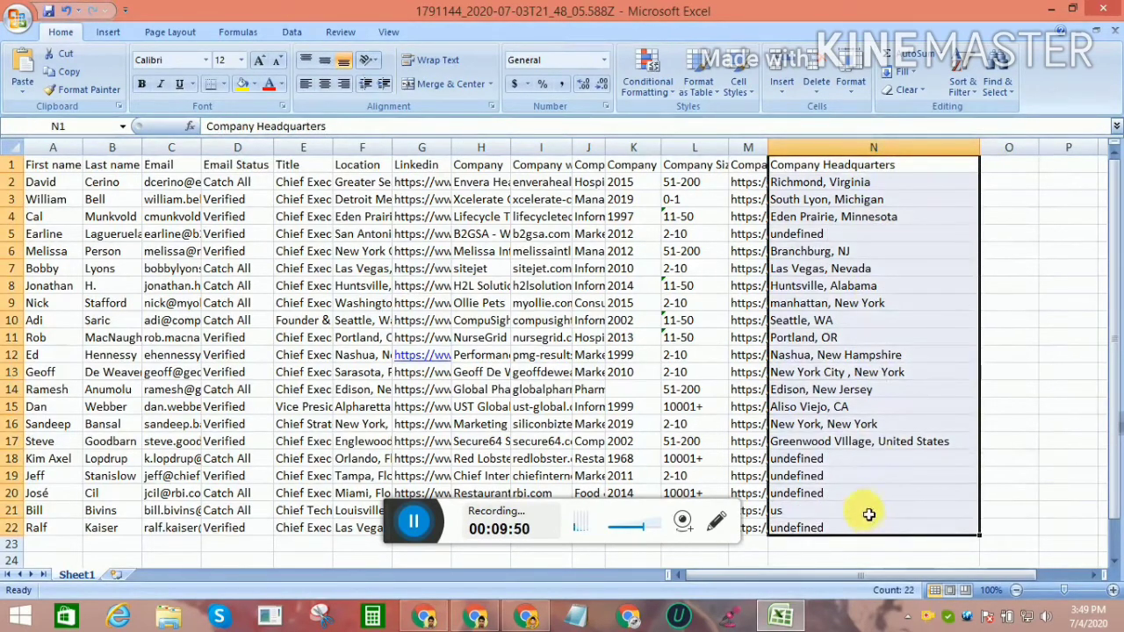
click(586, 338)
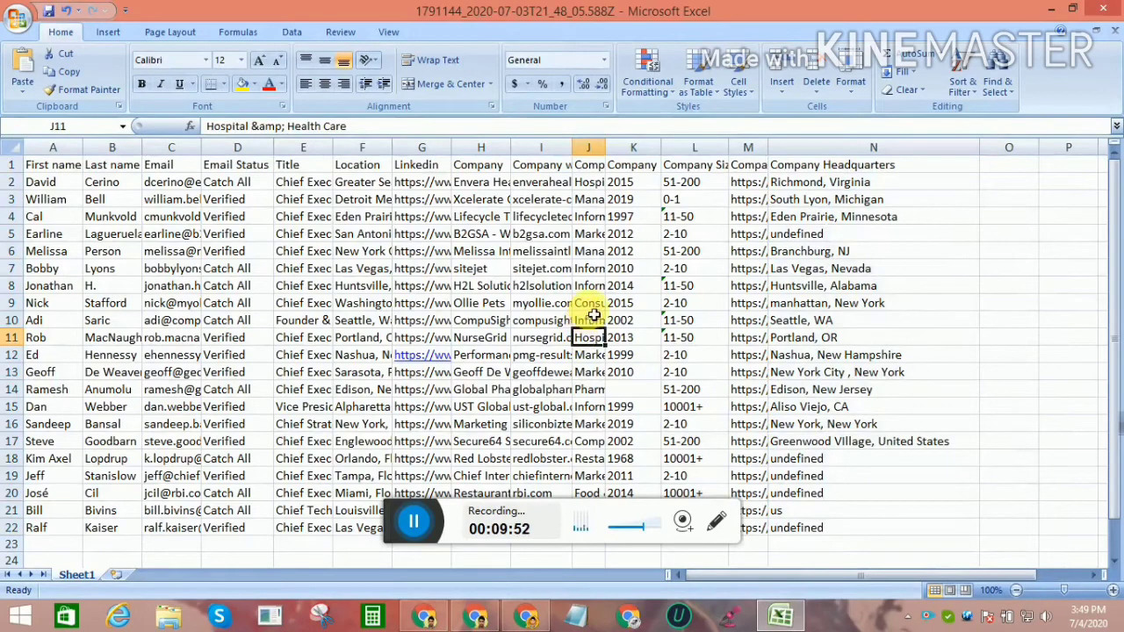
Back in Skrapp.io, include Invalid, Unknown and Email Not Found statuses and download the Excel file
click(484, 620)
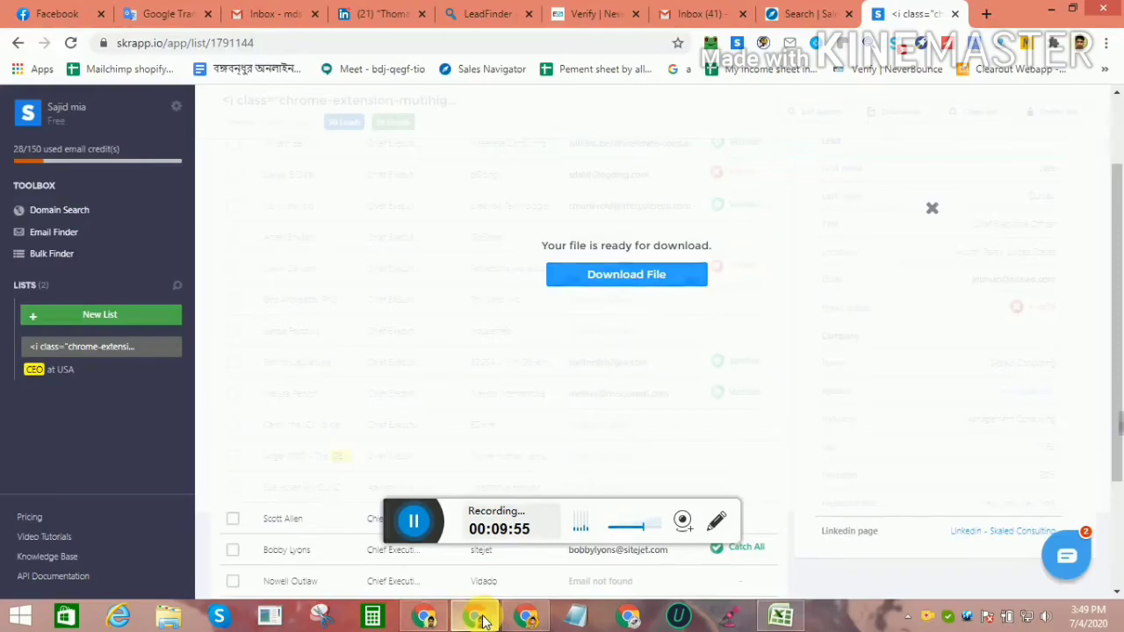
click(930, 210)
click(898, 114)
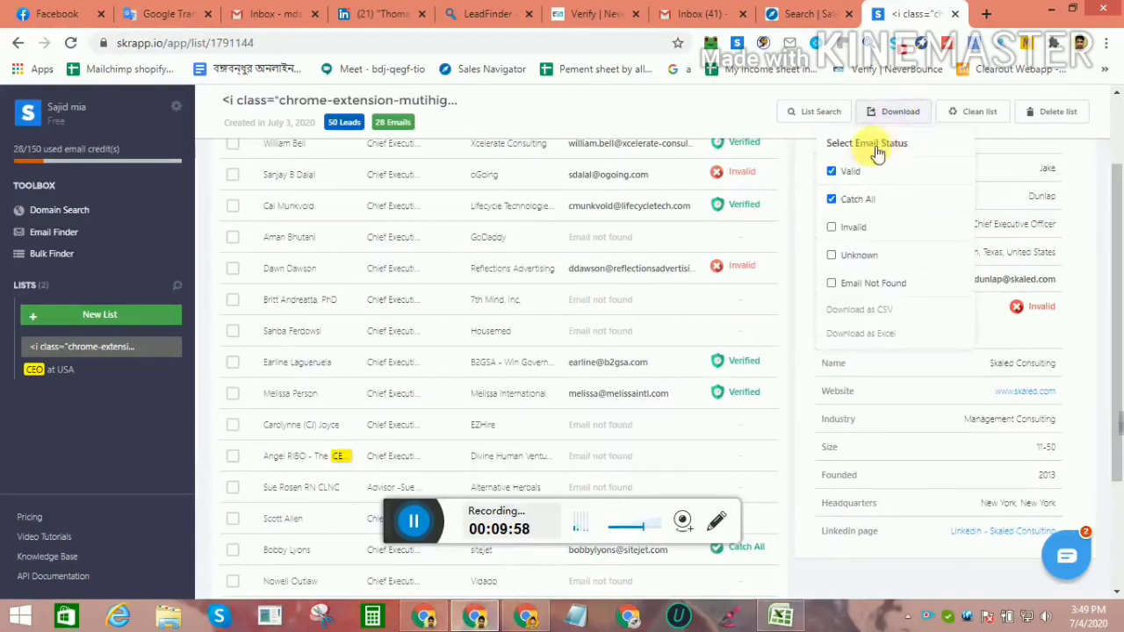
click(860, 256)
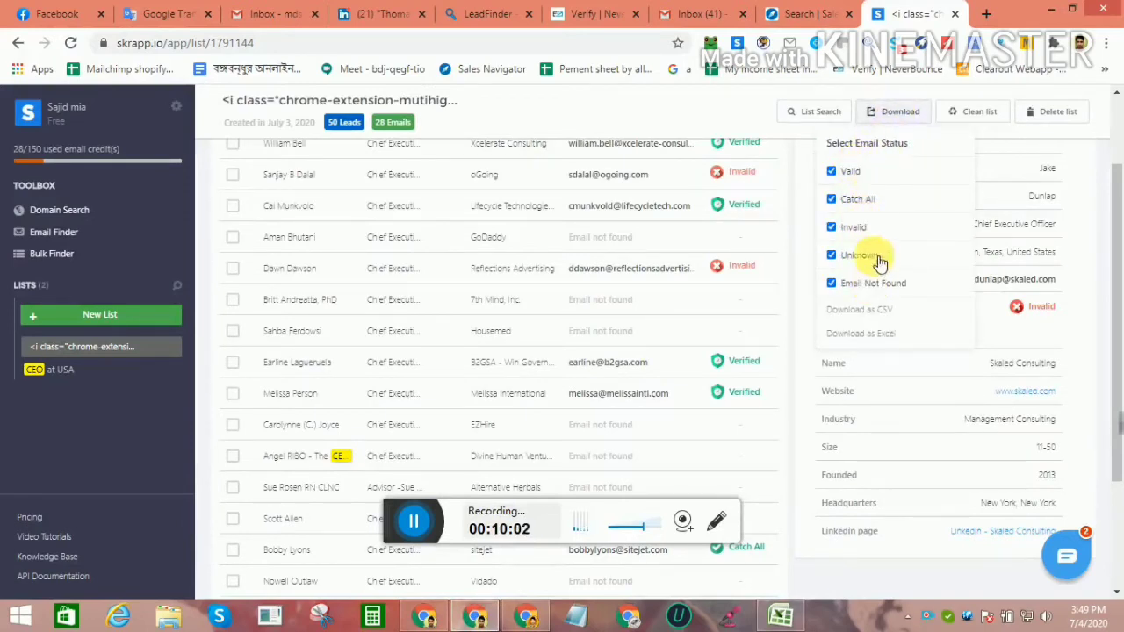
click(873, 339)
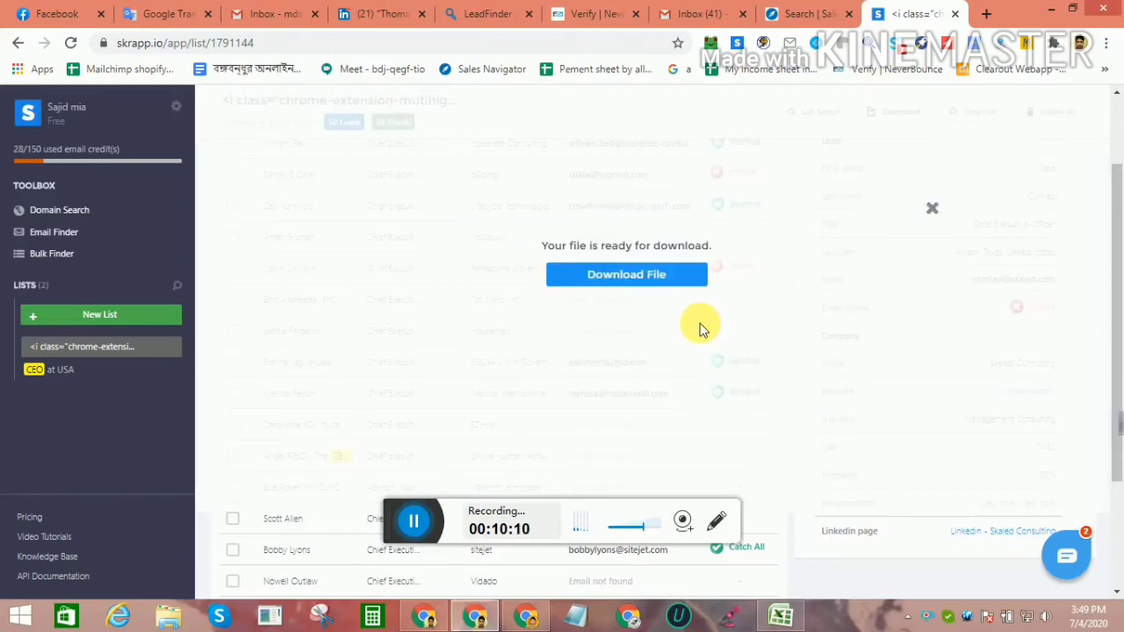
click(613, 283)
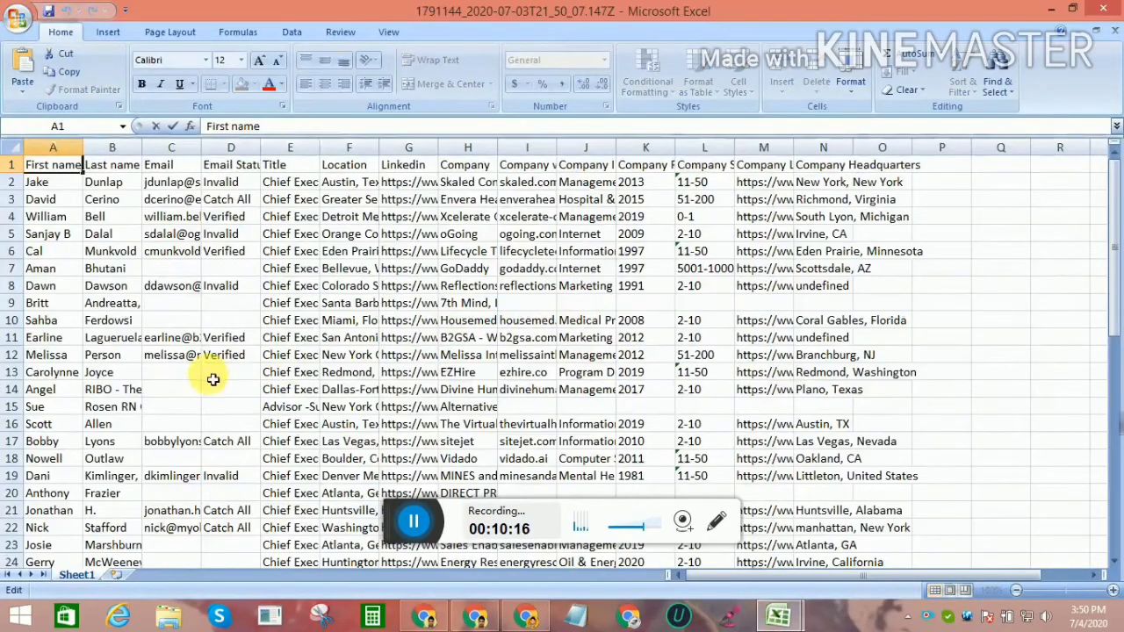
Scroll through the full 50-lead sheet back up to its first rows
click(199, 384)
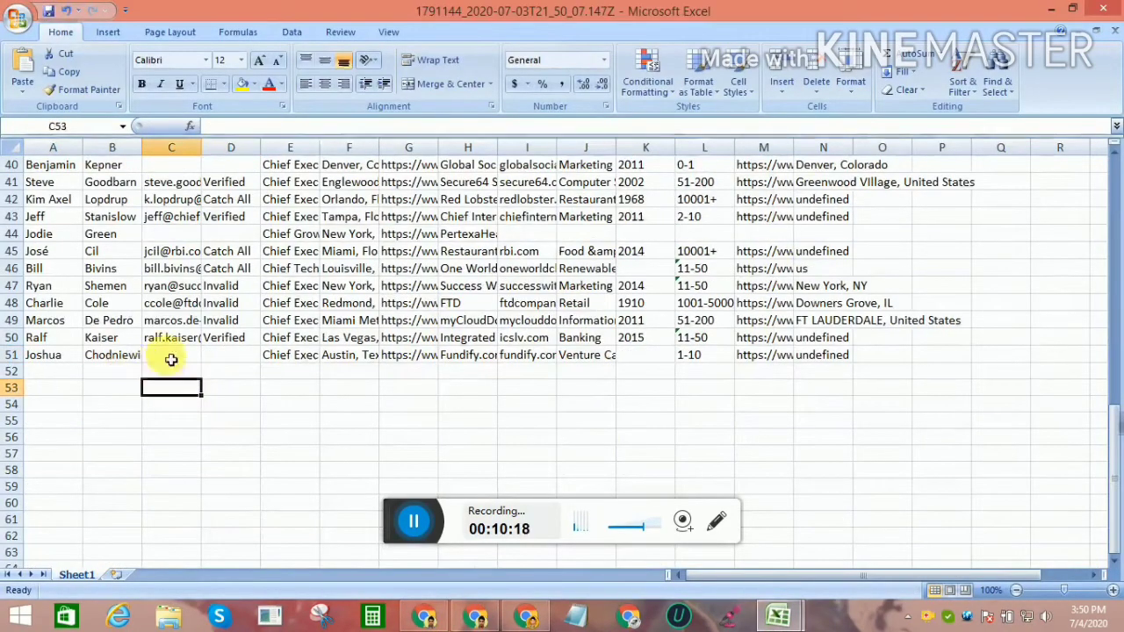
scroll(196, 356, up, 5)
scroll(196, 356, up, 4)
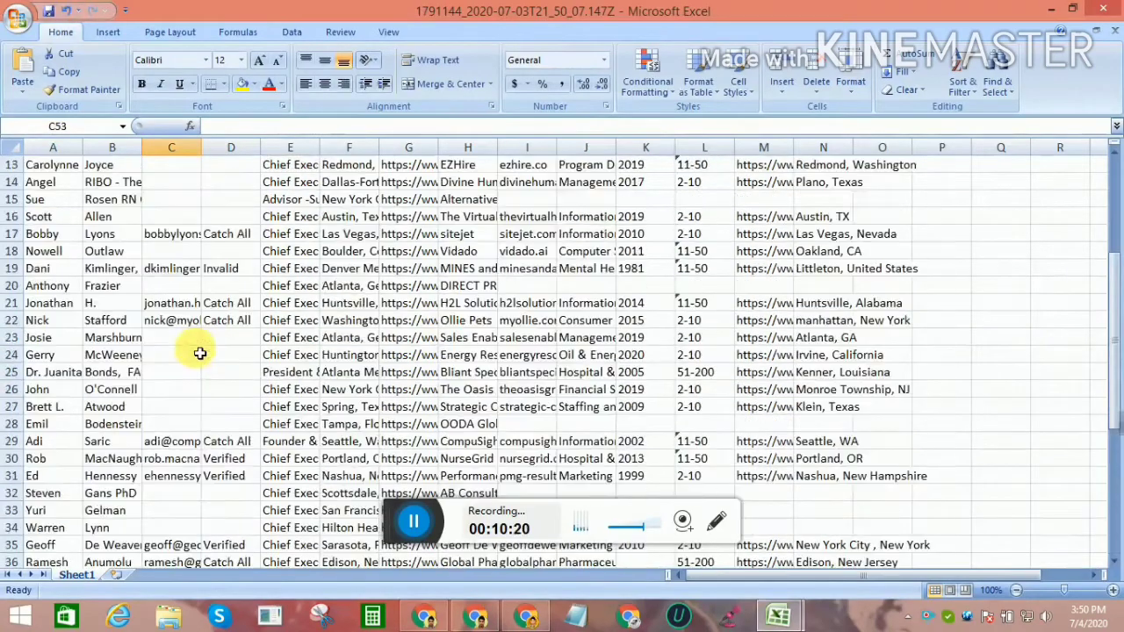
drag(1115, 343, 1114, 294)
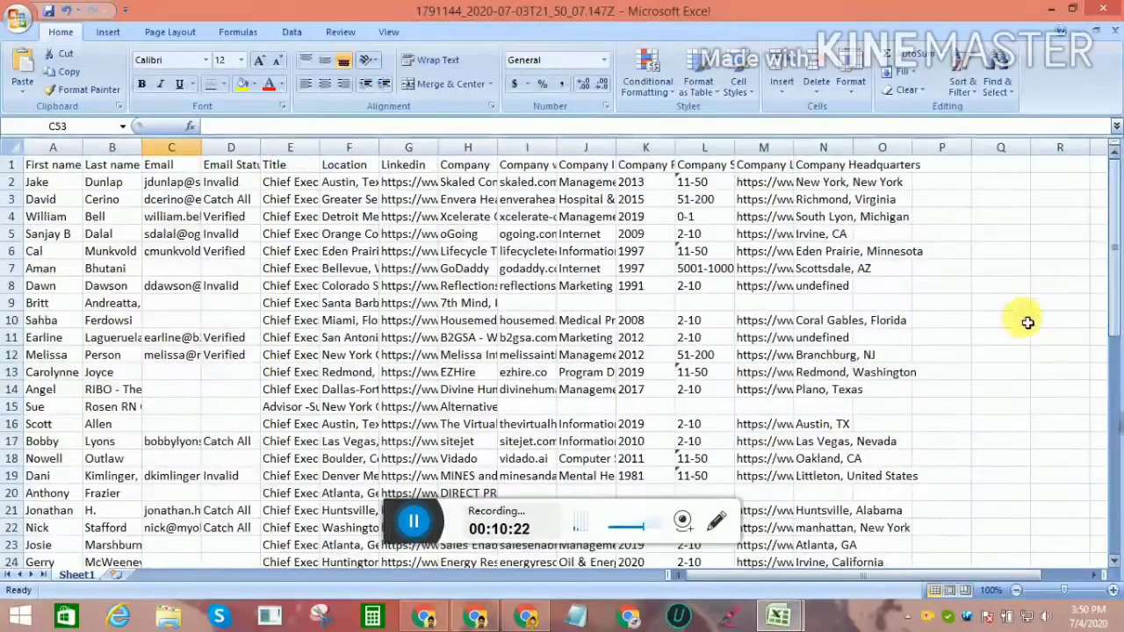
click(962, 396)
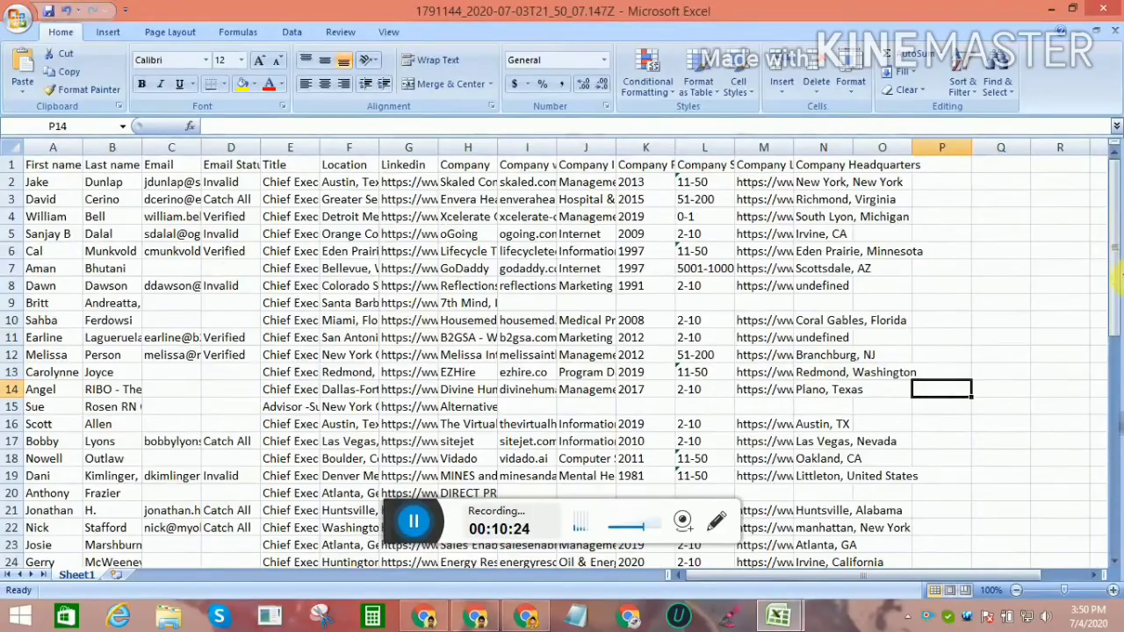
drag(1117, 297, 1113, 492)
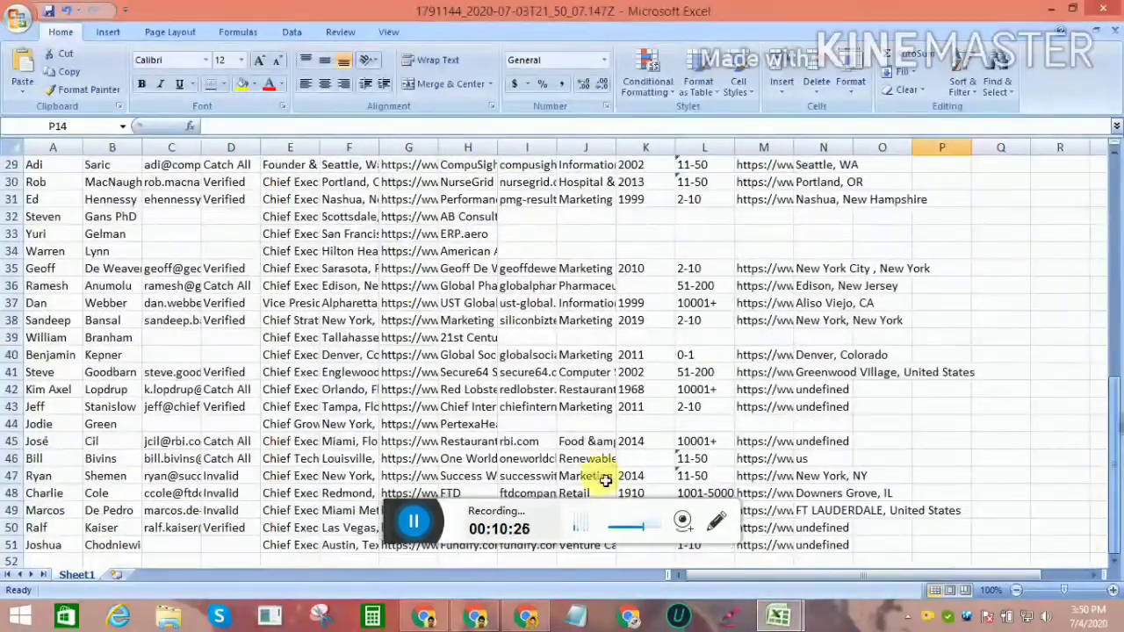
scroll(188, 409, up, 3)
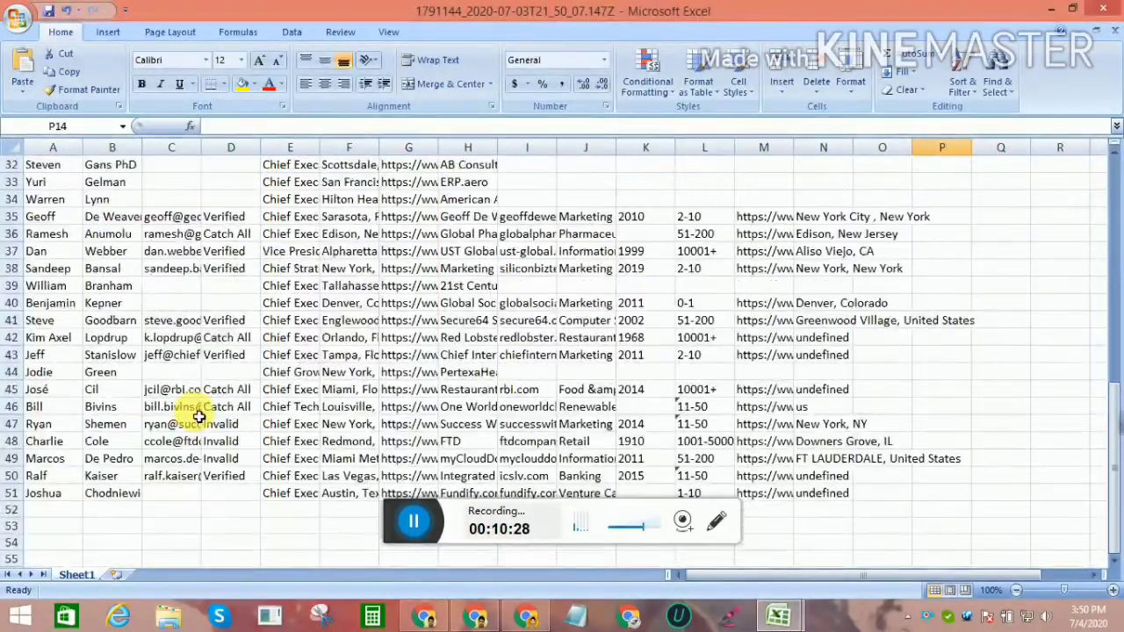
scroll(199, 416, up, 6)
Select the blank email cells in rows 23–27, check M10 and K9, then return to Skrapp.io
drag(180, 320, 229, 396)
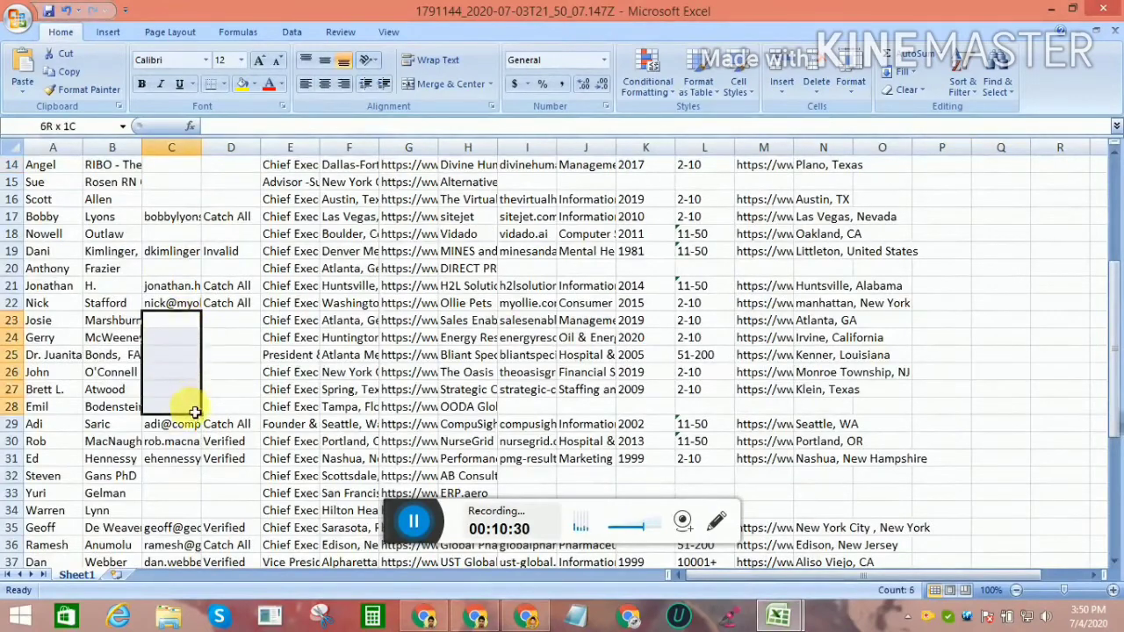
scroll(269, 391, up, 5)
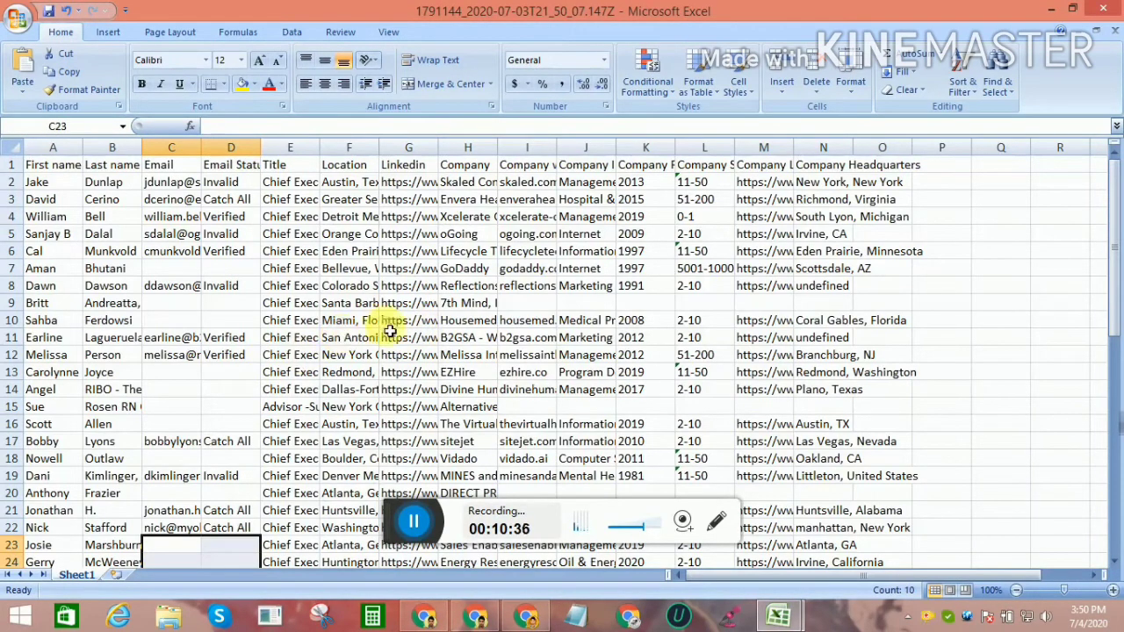
click(751, 321)
click(637, 303)
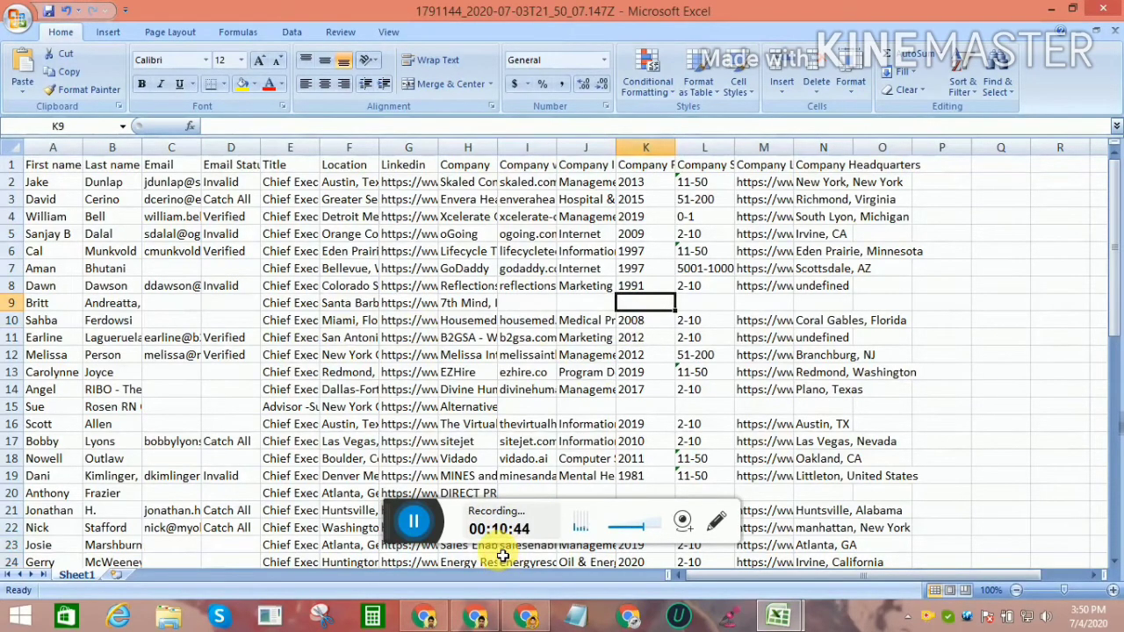
click(476, 617)
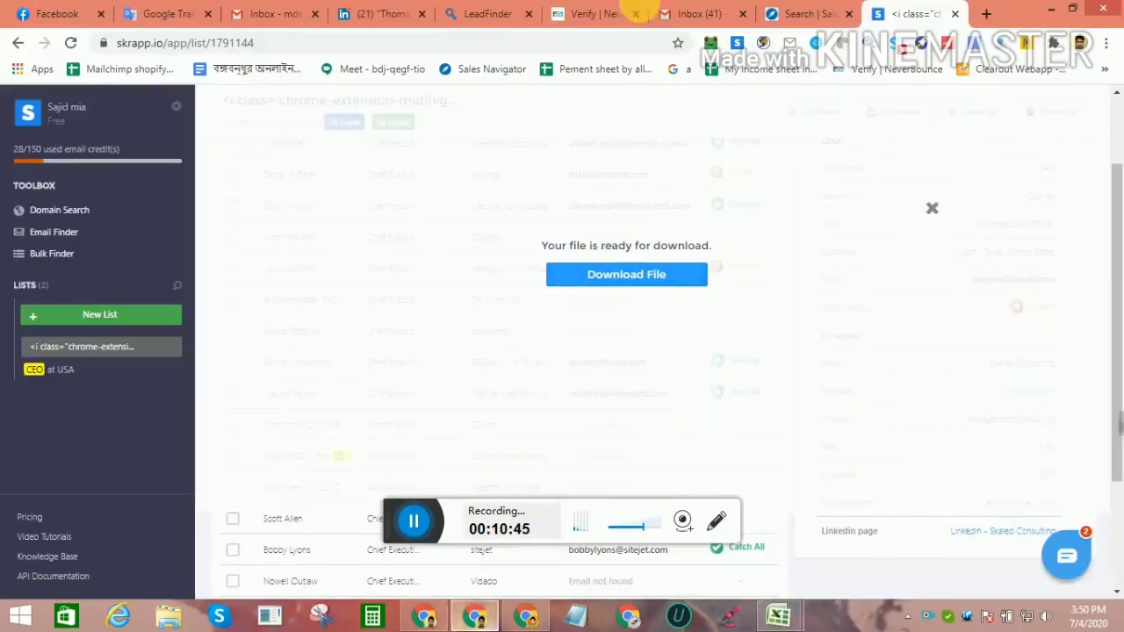
Return to the LinkedIn people search showing the single owner at The Gadget Phreque LLC
click(370, 9)
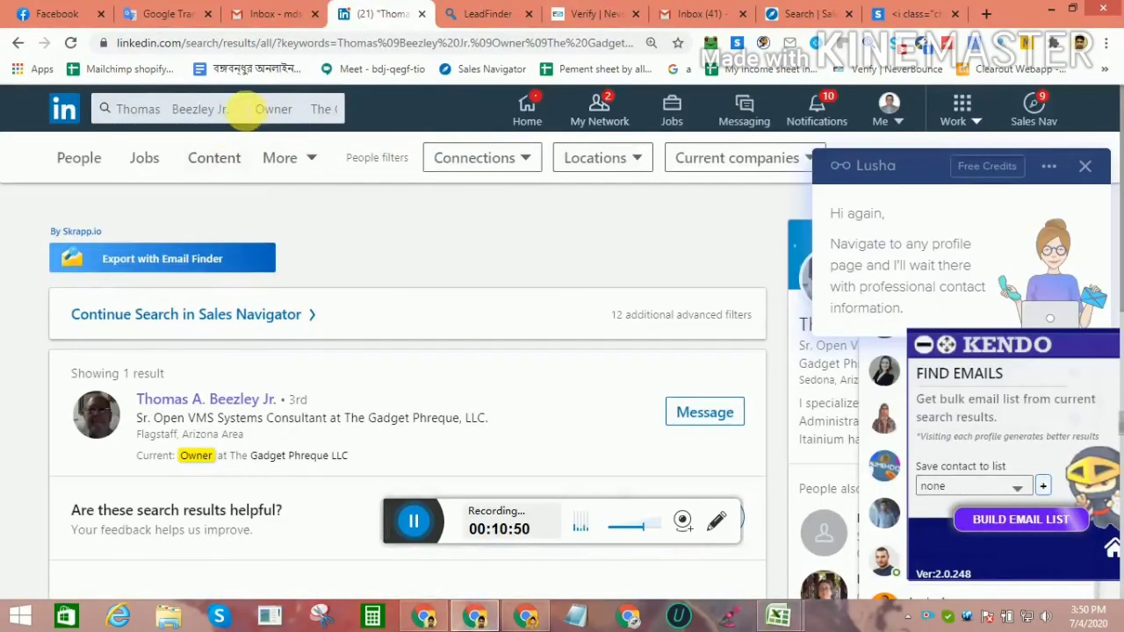
click(246, 112)
click(489, 253)
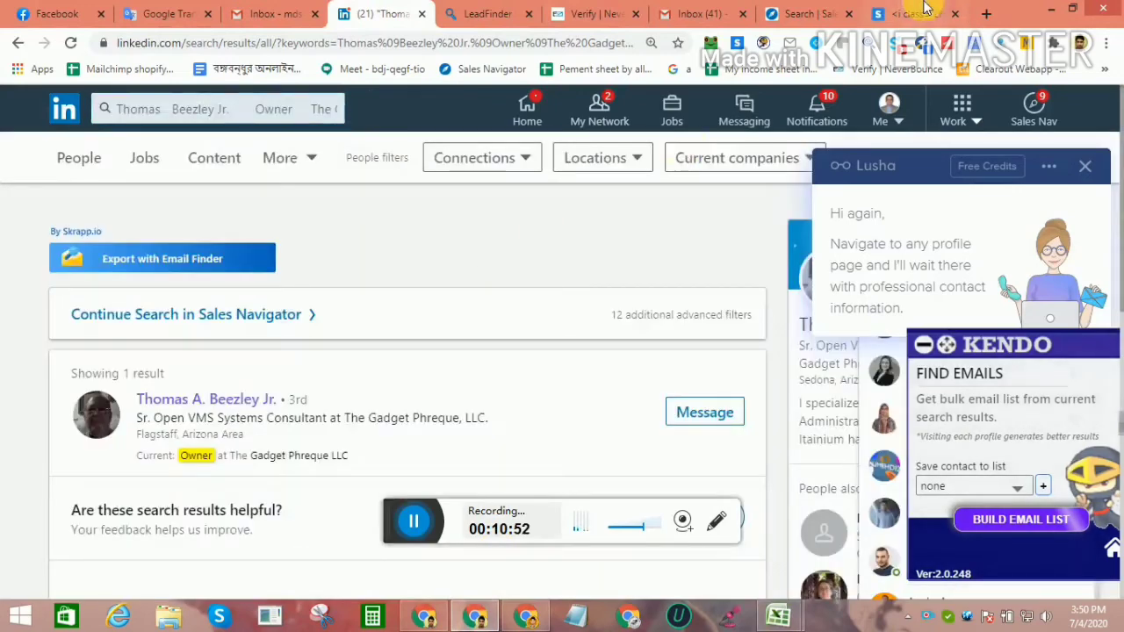